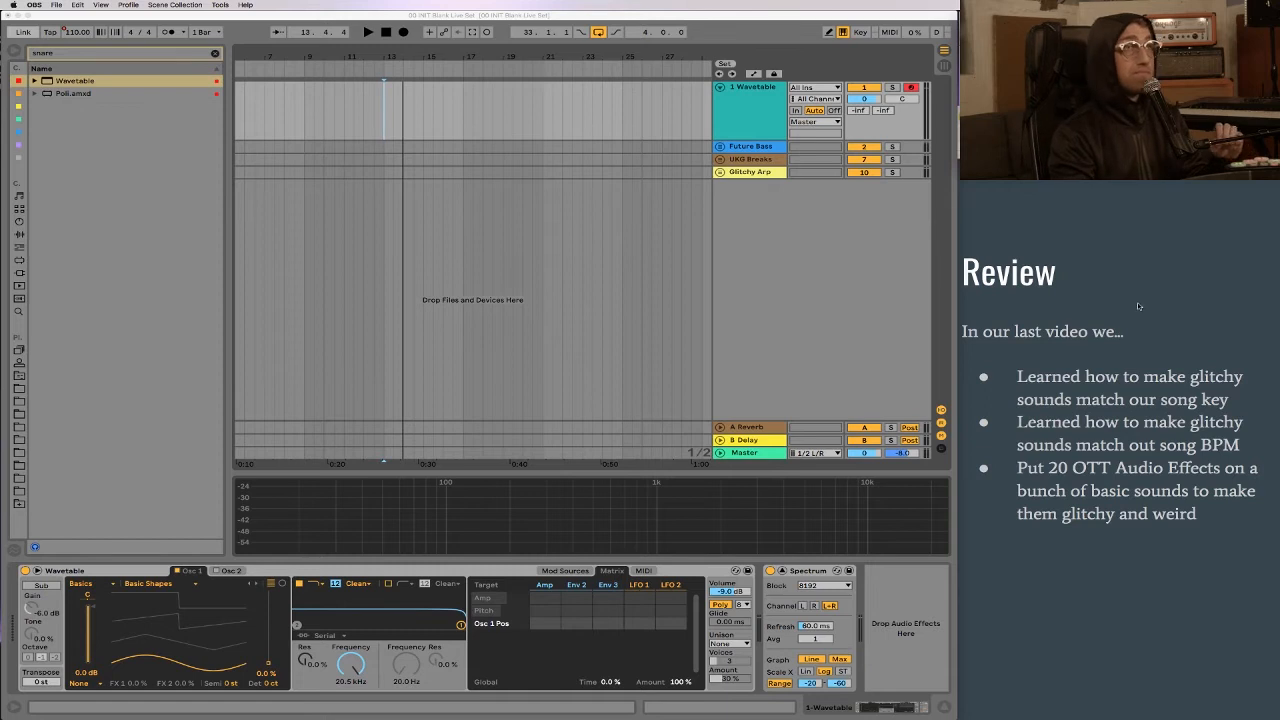
Select the Wavetable track and play notes in different octaves, examining the sine wave on the oscilloscope and spectrum analyzer
scroll(1141, 304, down, 1)
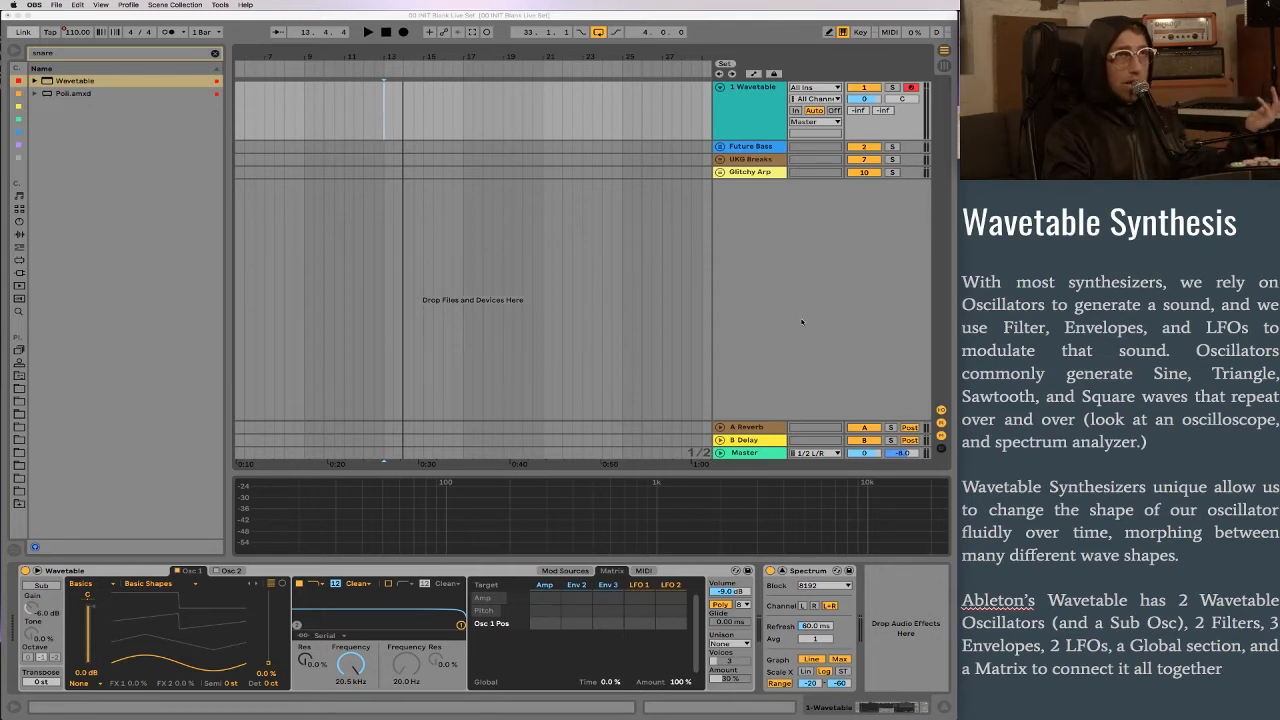
click(742, 104)
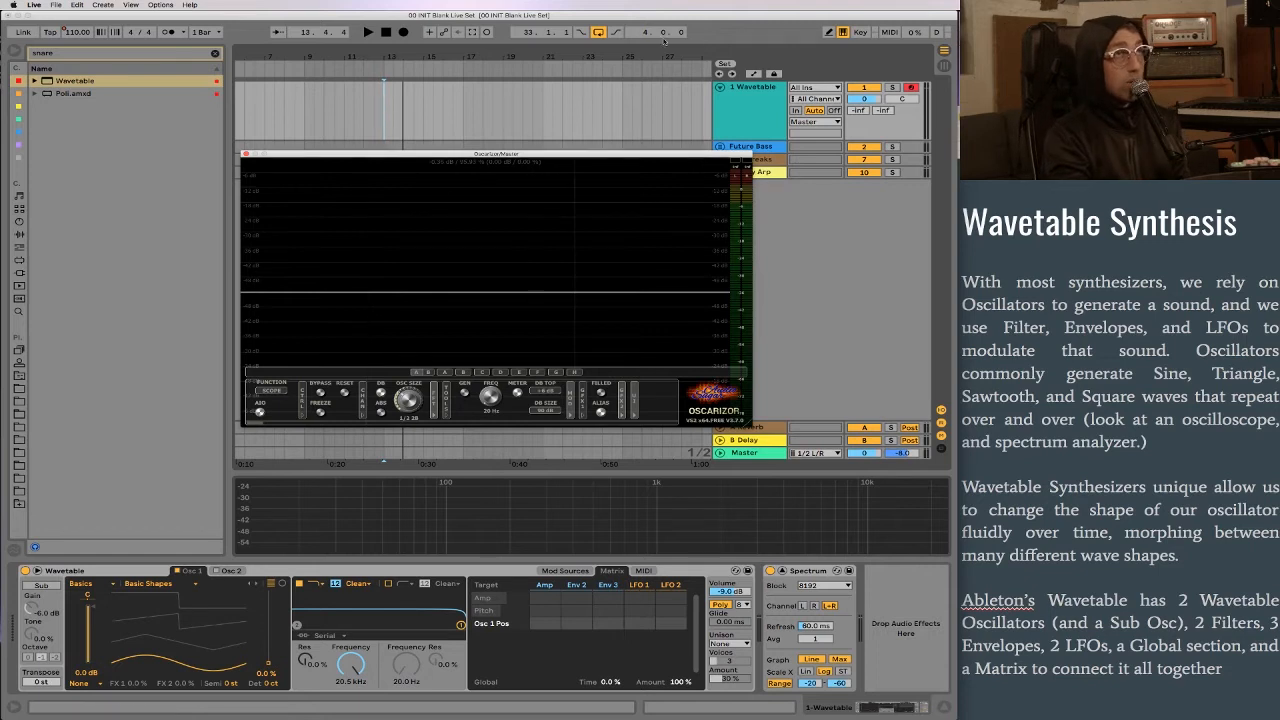
click(766, 110)
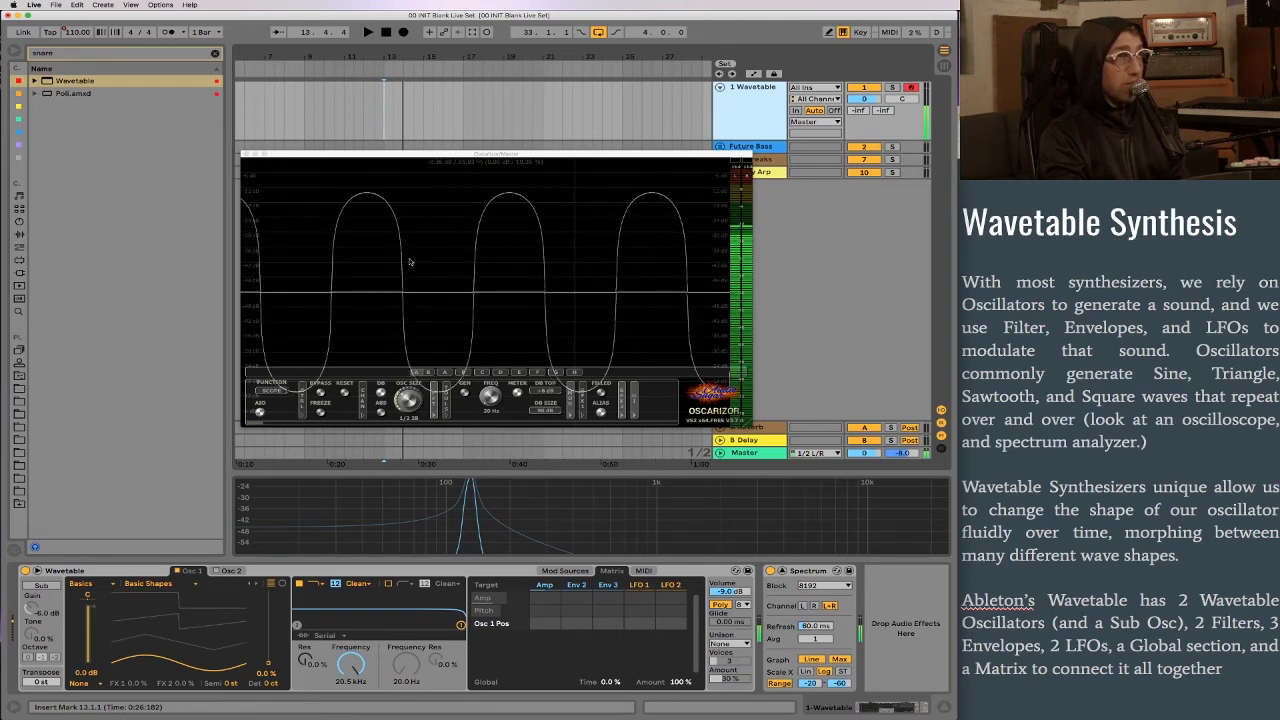
key(x)
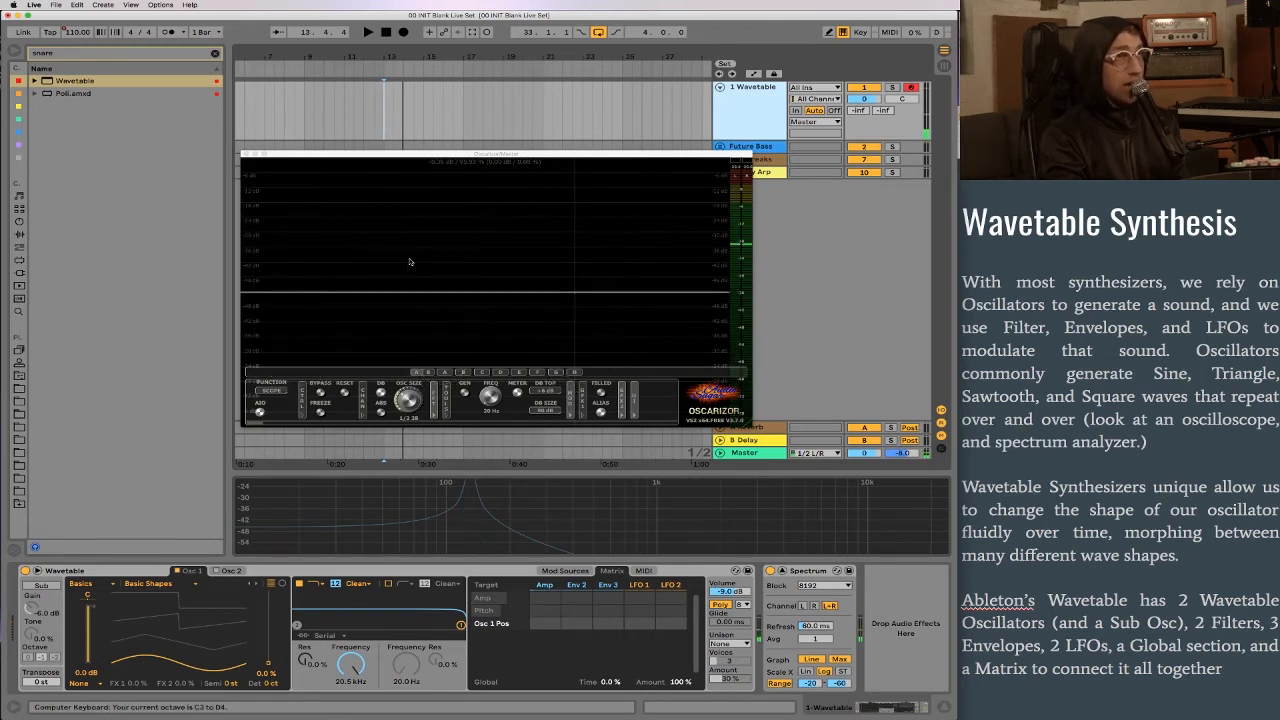
key(a)
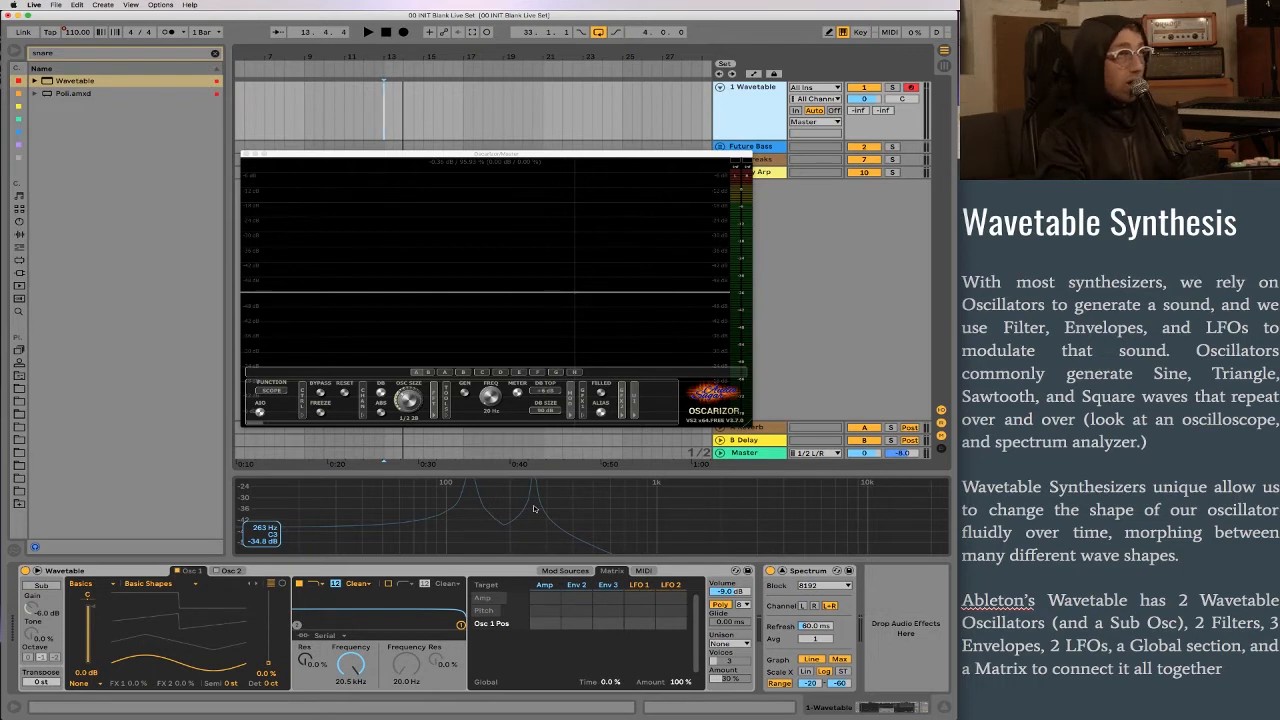
key(z)
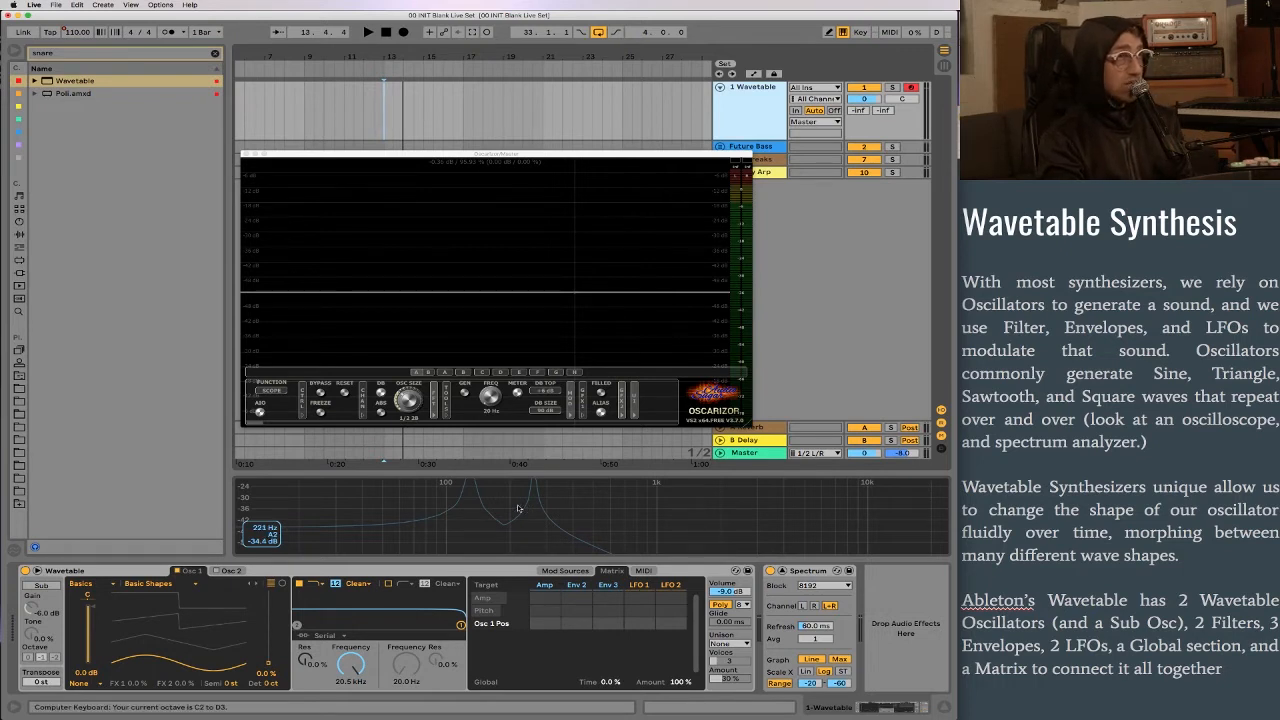
key(a)
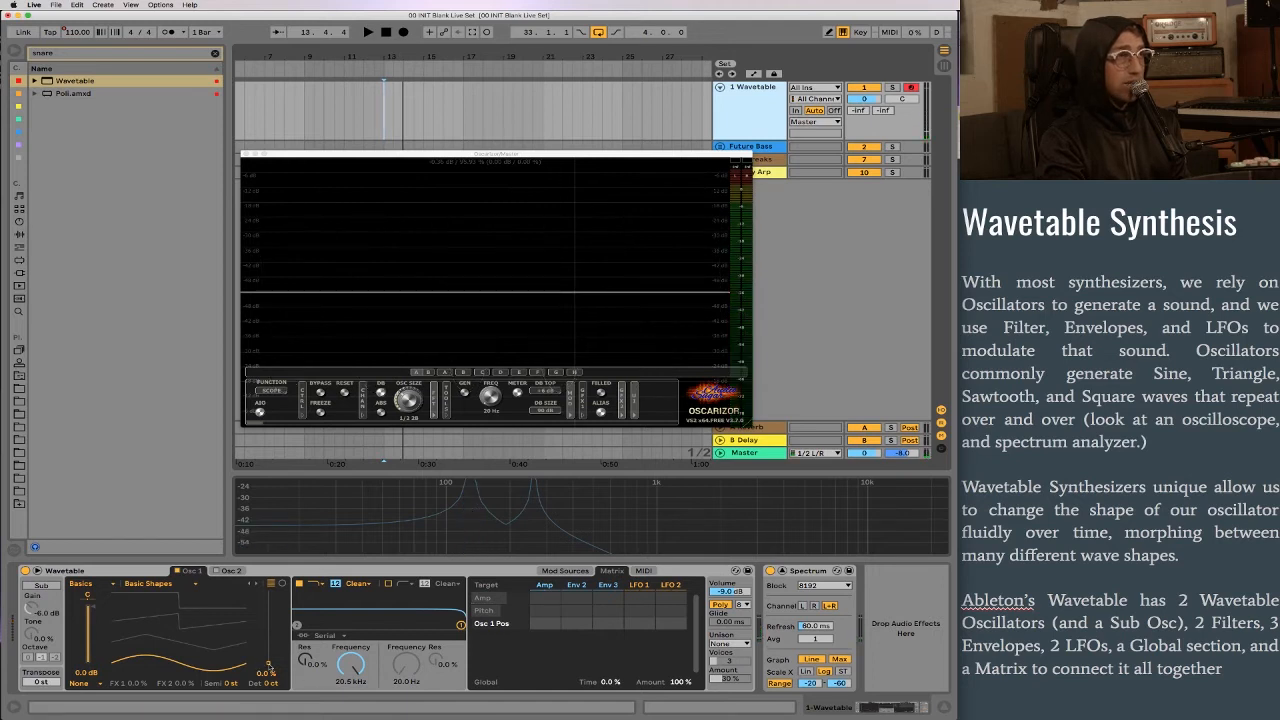
Audition Osc 1's wavetable position at 33%, 66% and 100%, playing notes to compare the wave shapes
drag(267, 677, 289, 657)
key(a)
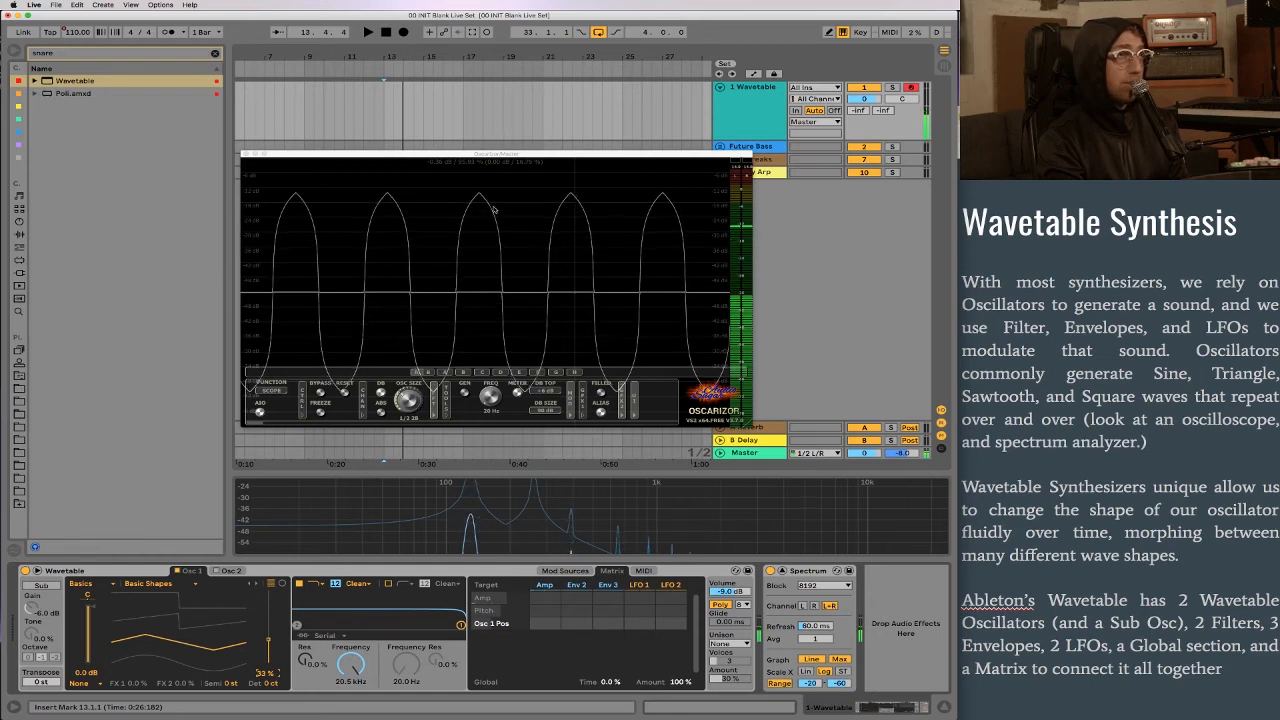
drag(273, 678, 268, 674)
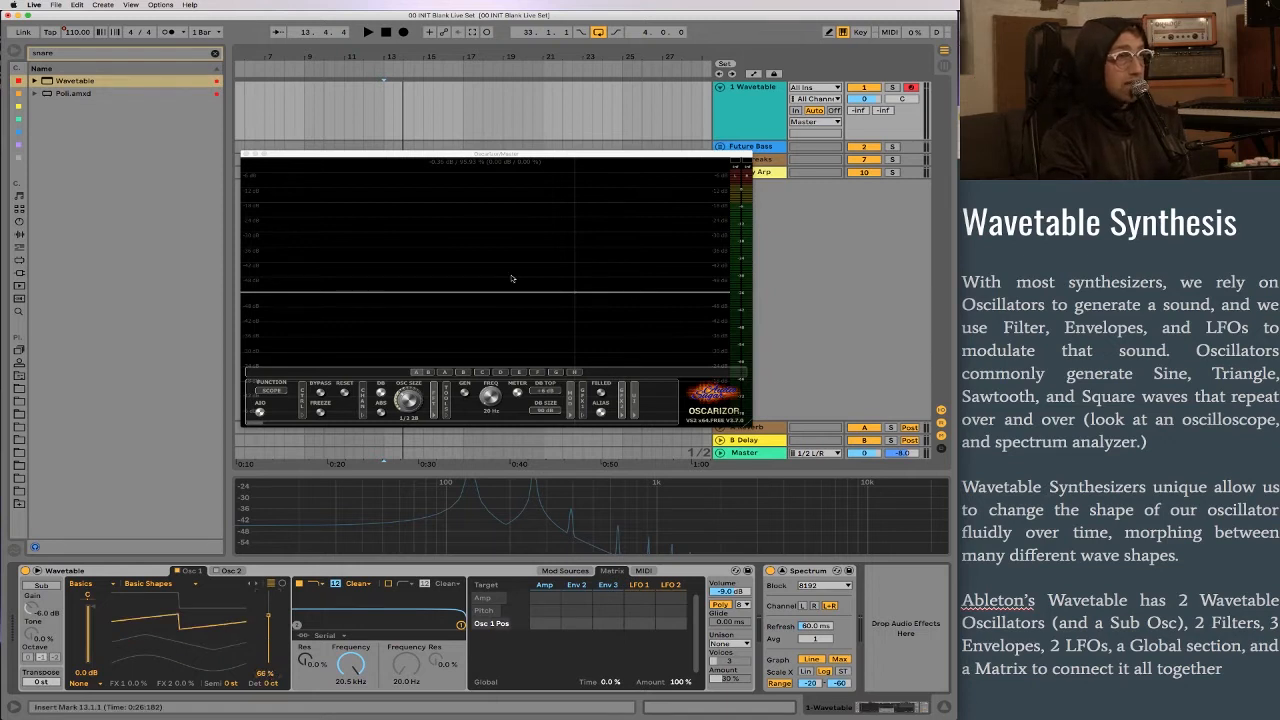
key(a)
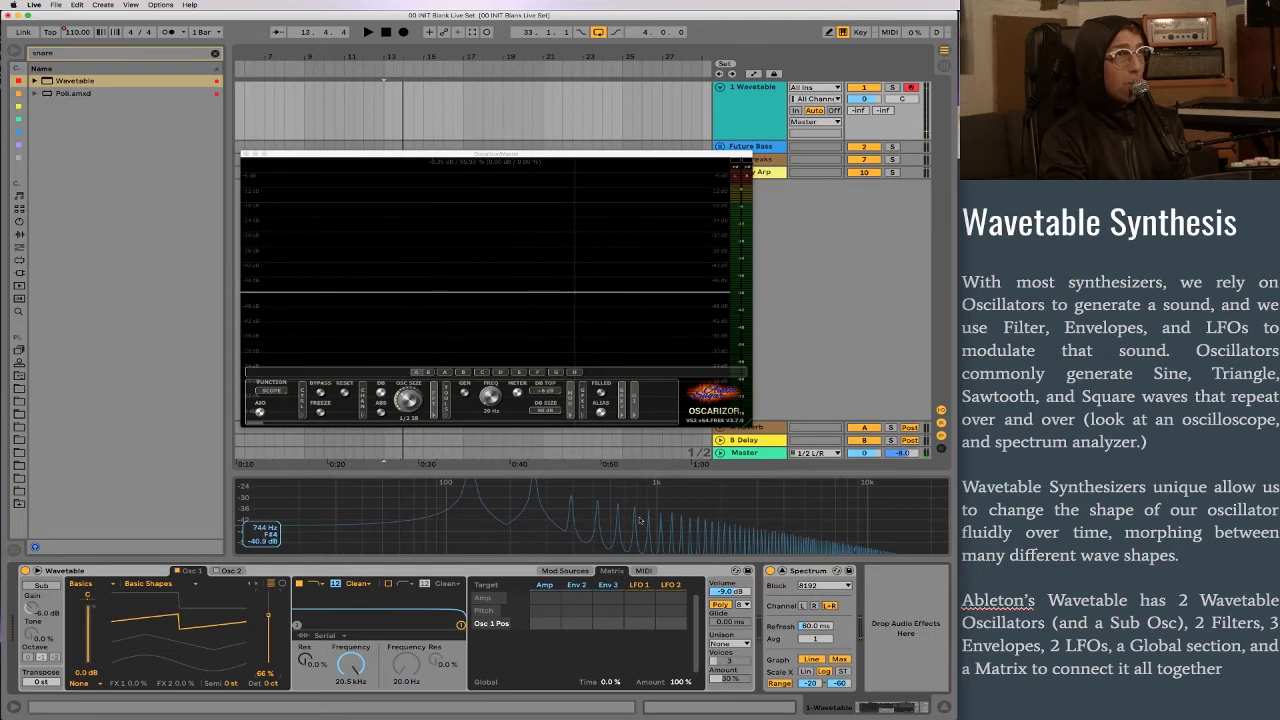
key(a)
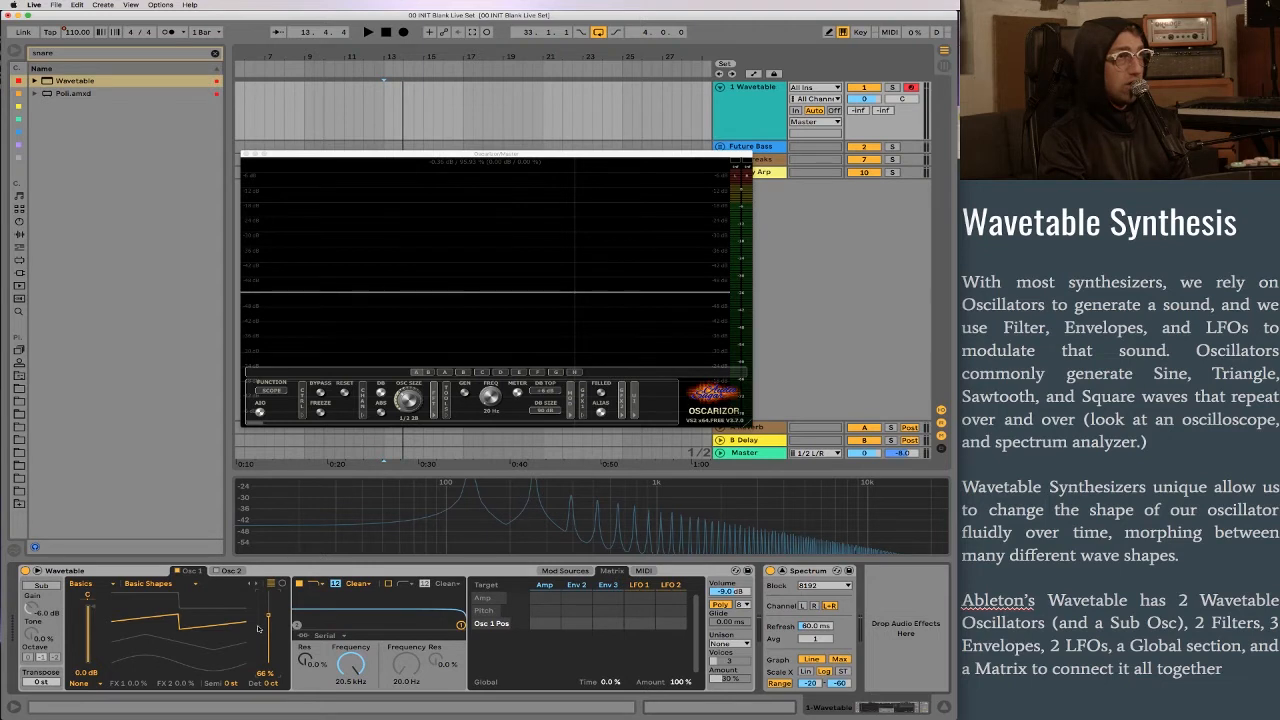
drag(269, 617, 269, 583)
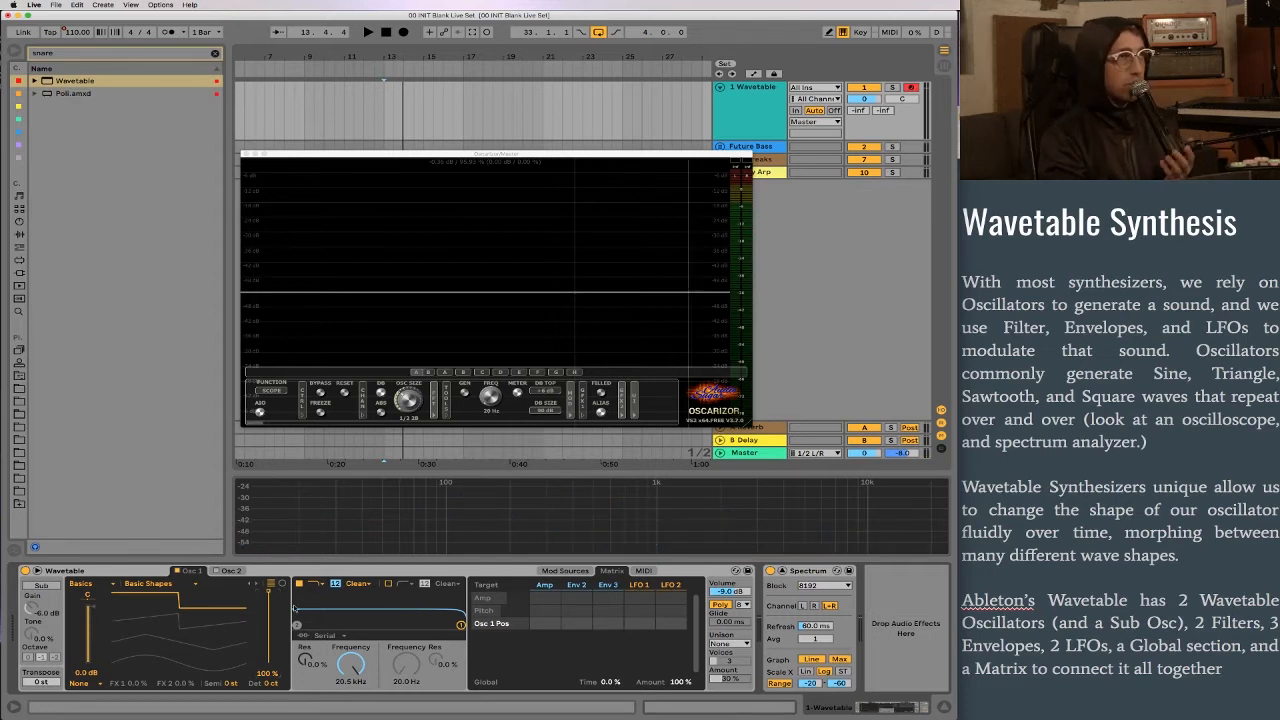
Lower Osc 1's wavetable position to 0% and sweep it while a note plays, ending back at 0%
drag(269, 595, 268, 664)
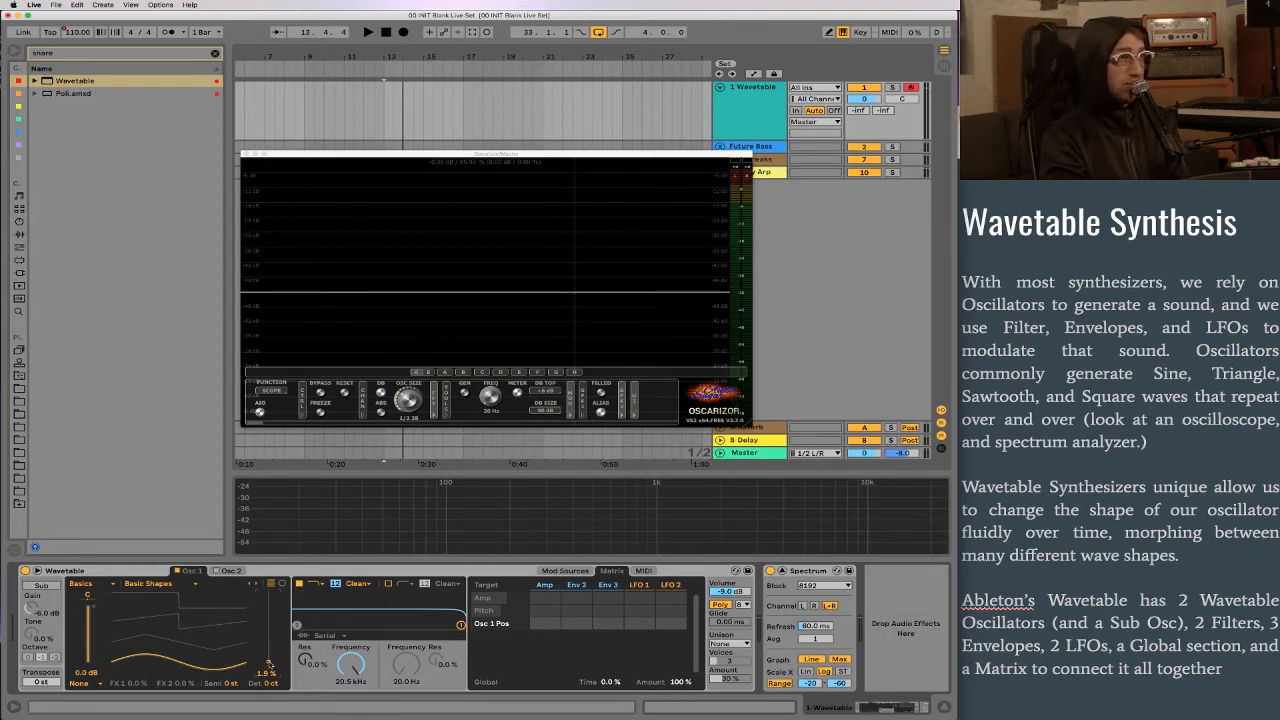
drag(268, 661, 268, 664)
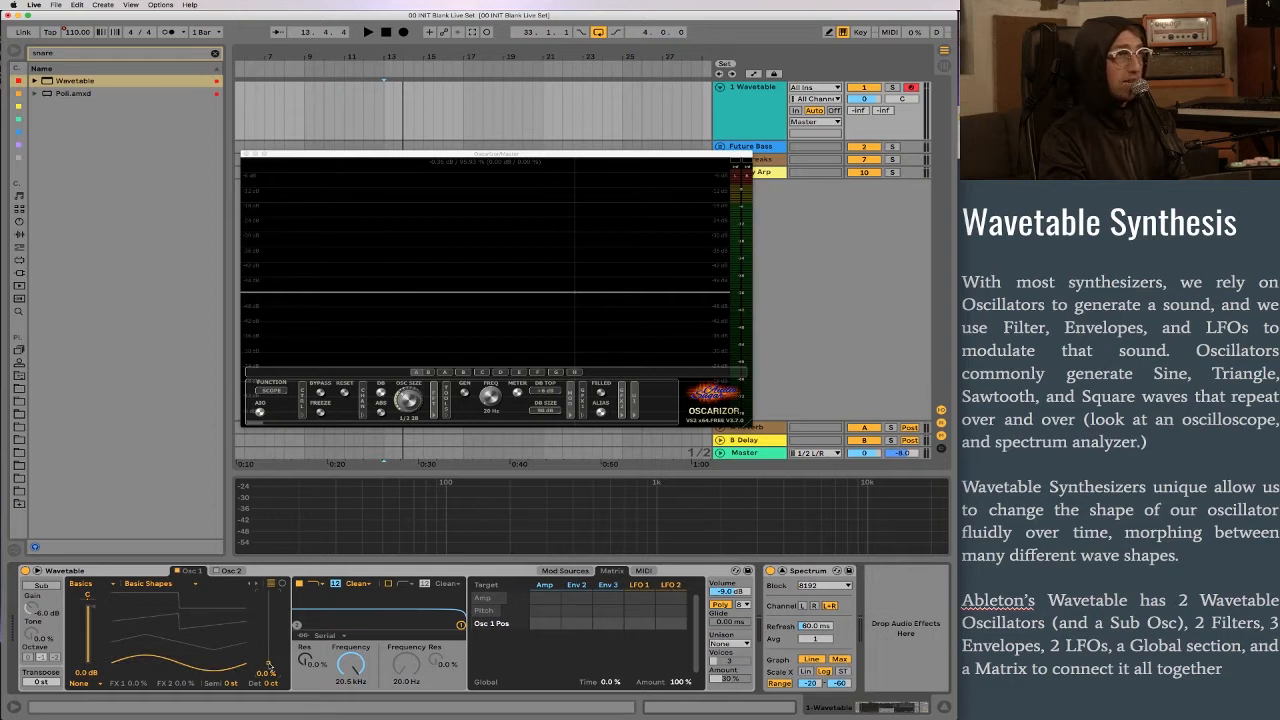
mouse_move(268, 665)
mouse_down()
mouse_move(268, 592)
mouse_move(267, 665)
mouse_up()
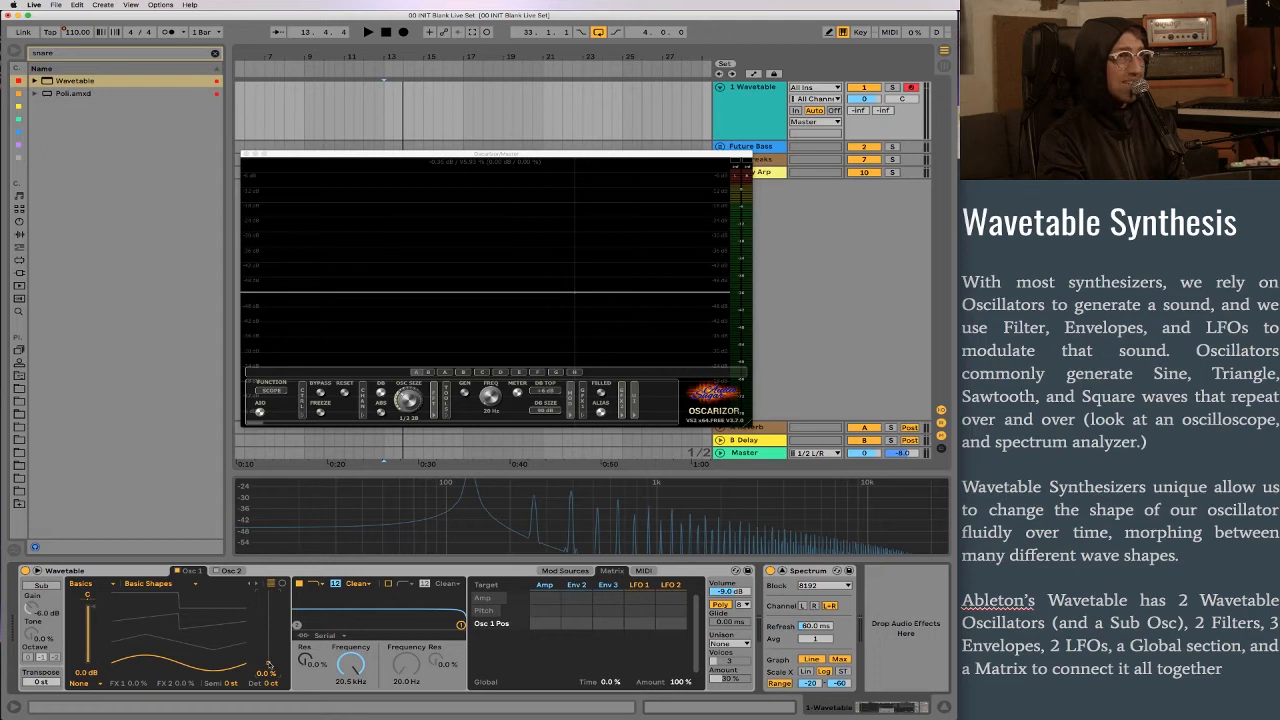
key(a)
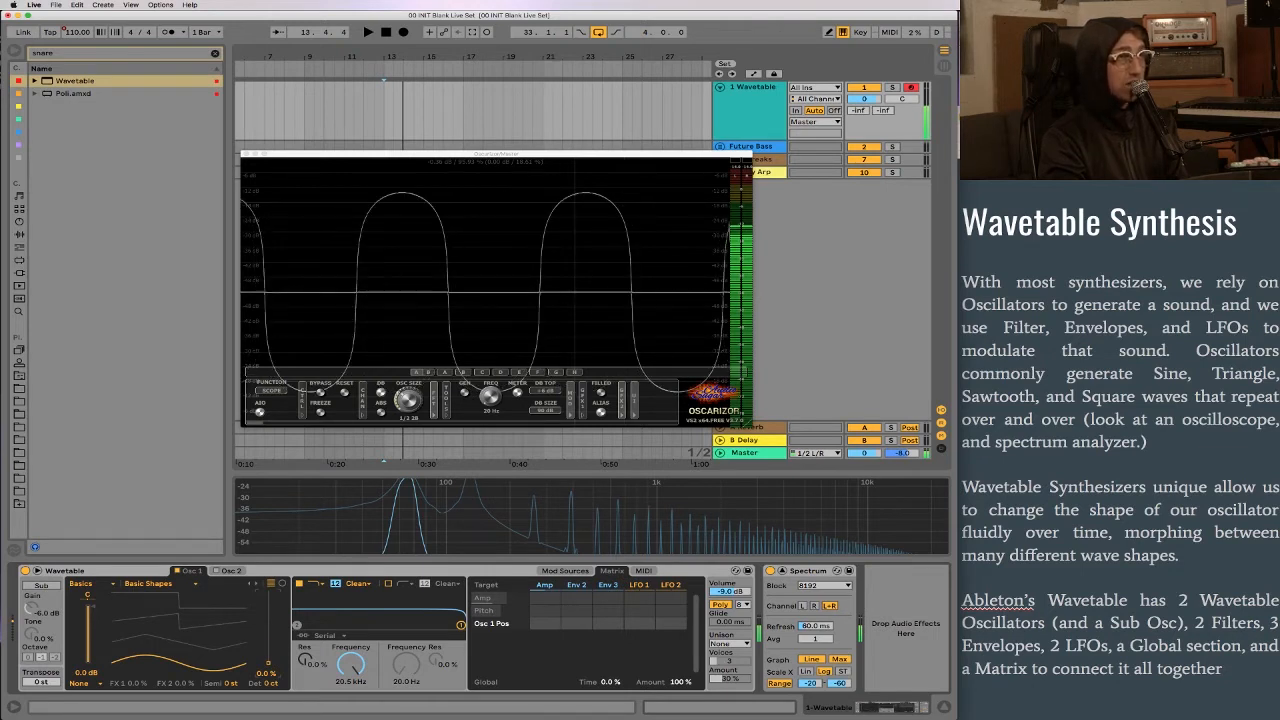
mouse_move(268, 663)
mouse_down()
mouse_move(268, 604)
mouse_move(268, 665)
mouse_up()
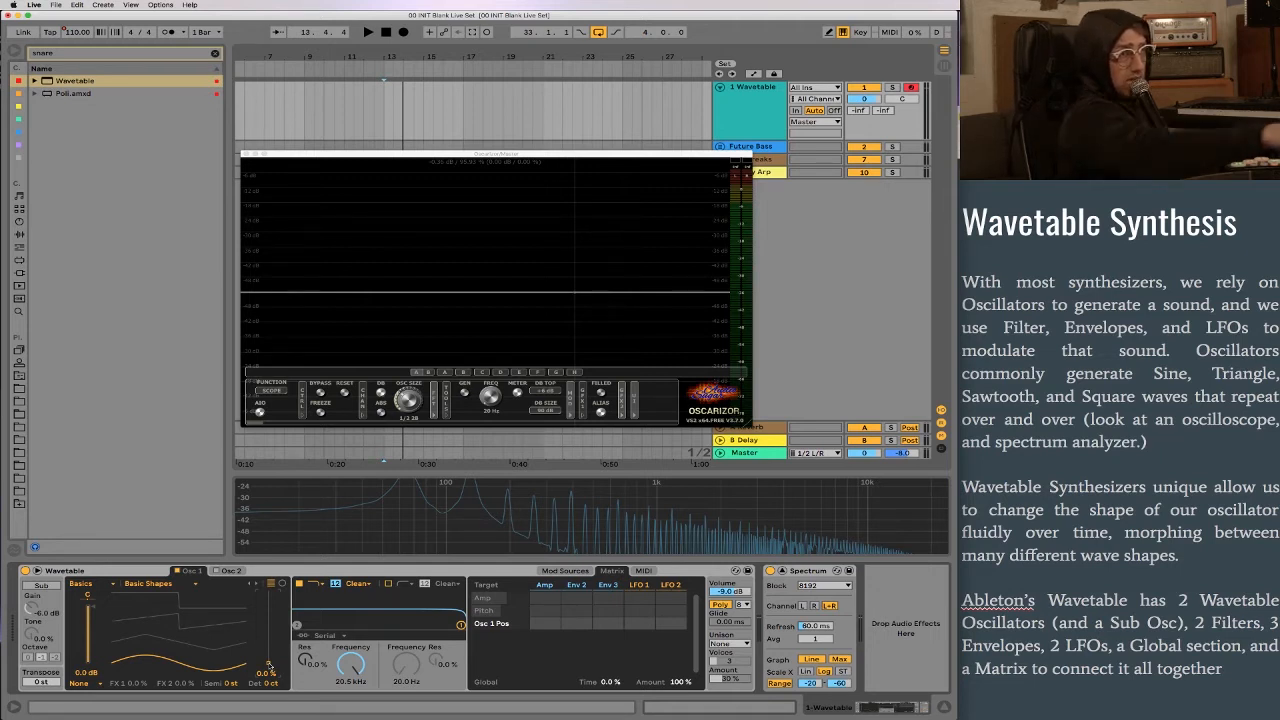
Set Osc 1's wavetable position to 33%, keeping its detune at 0 ct
click(271, 683)
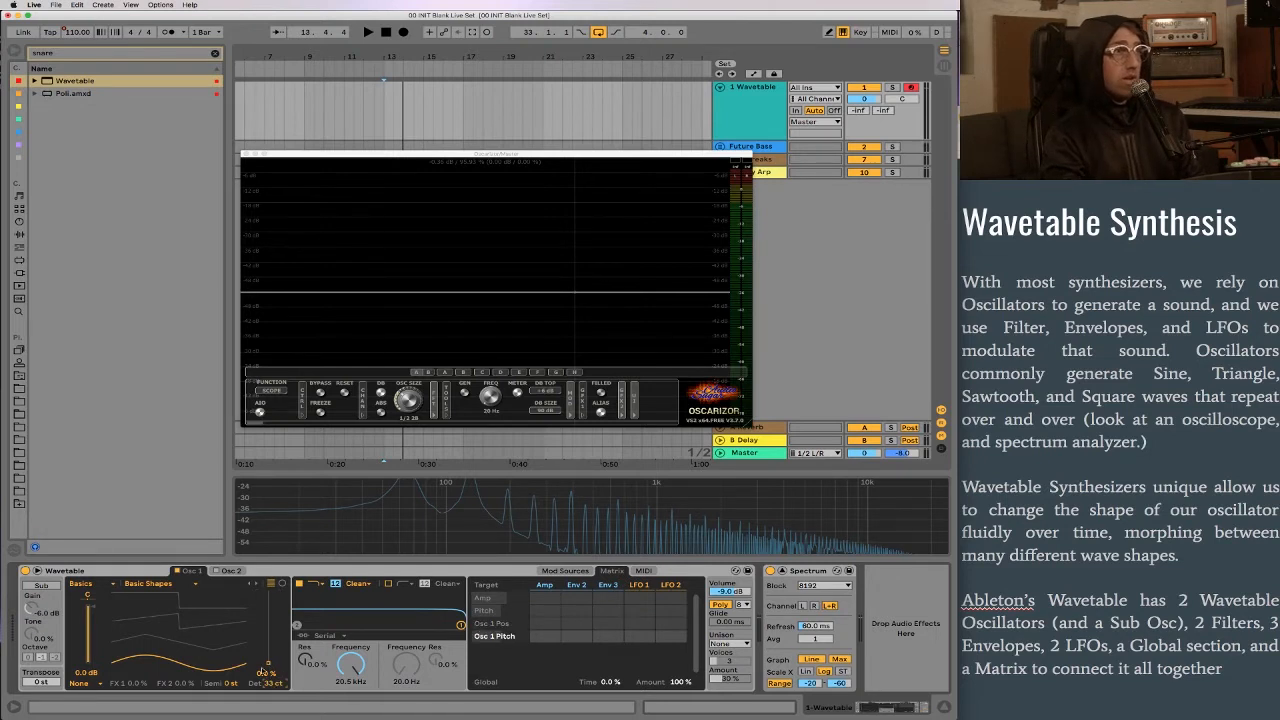
double_click(278, 684)
click(267, 673)
text(33)
key(Return)
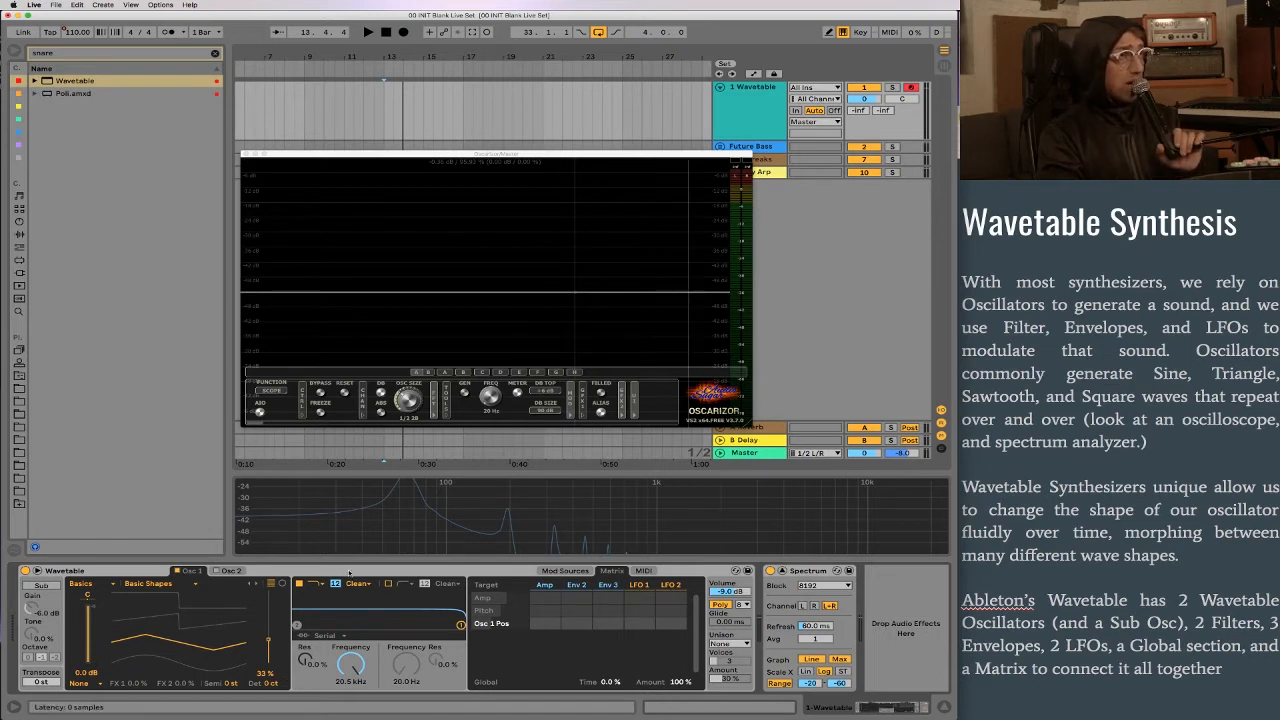
Compare the settings of Osc 2 with those of Osc 1, ending on Osc 1
click(341, 591)
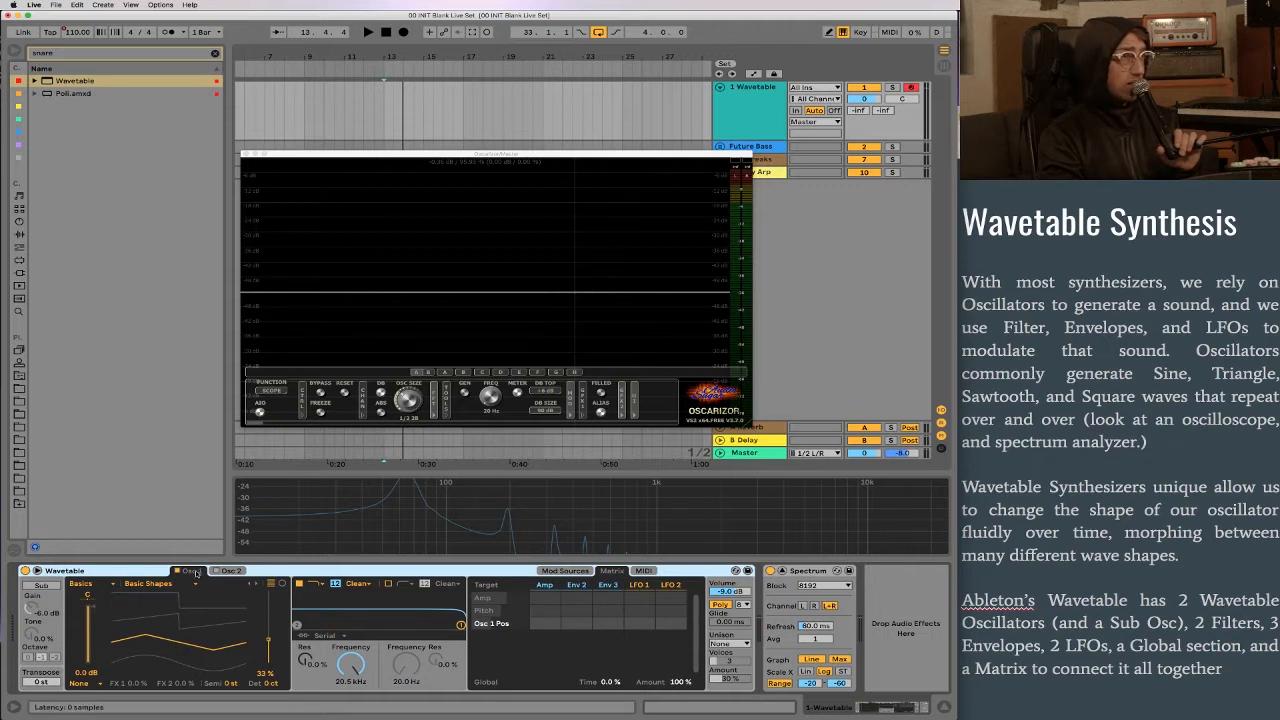
click(238, 572)
click(190, 571)
click(225, 572)
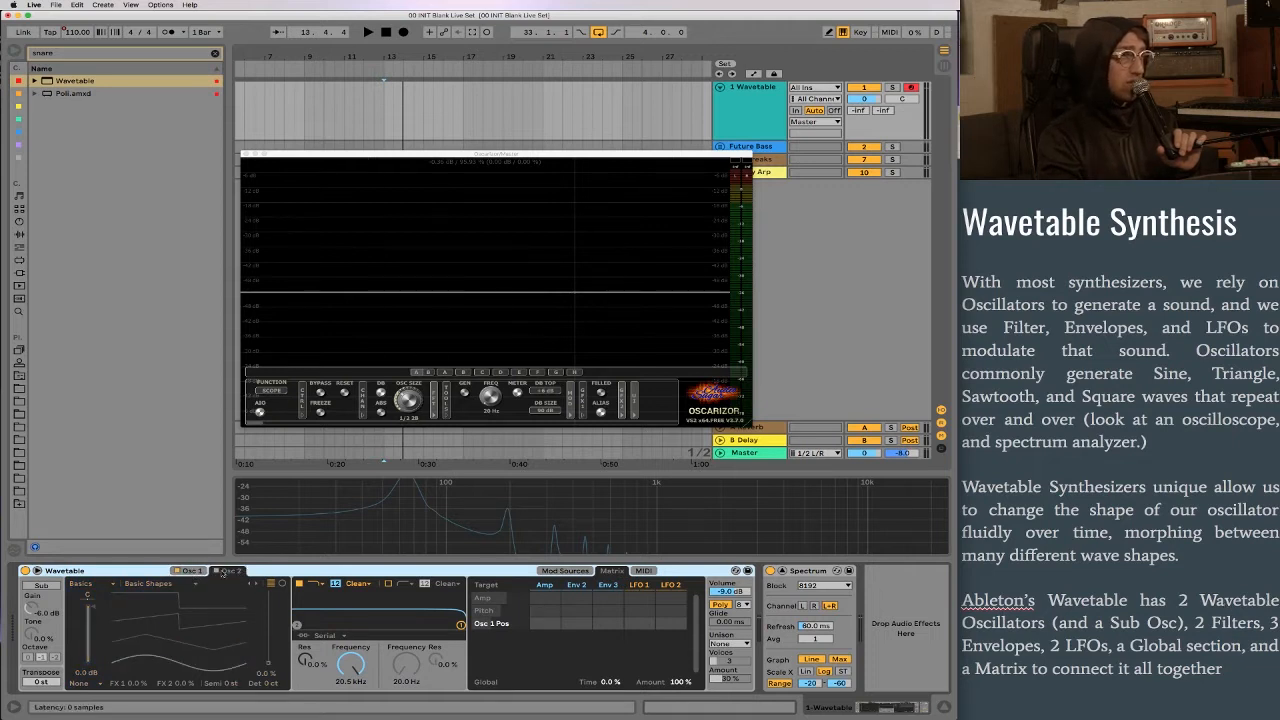
click(196, 571)
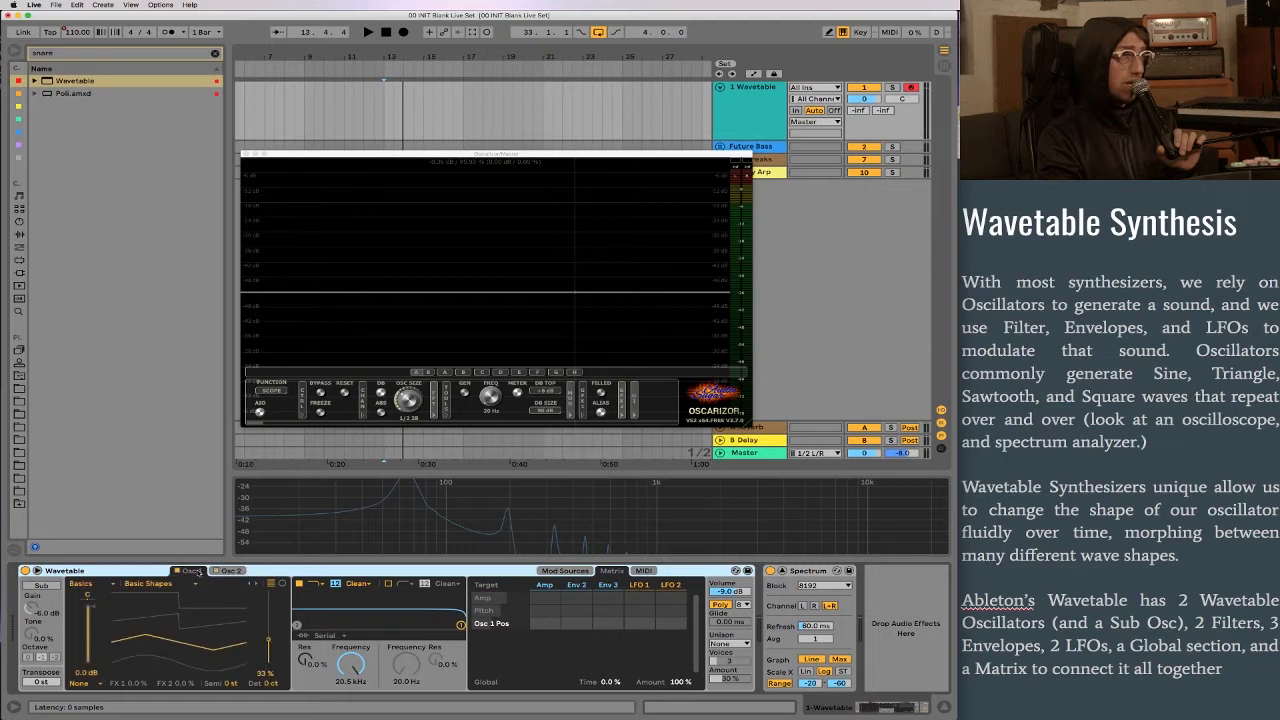
Enable the sub oscillator, switch off Osc 1, and play low notes to hear the sub alone
click(40, 586)
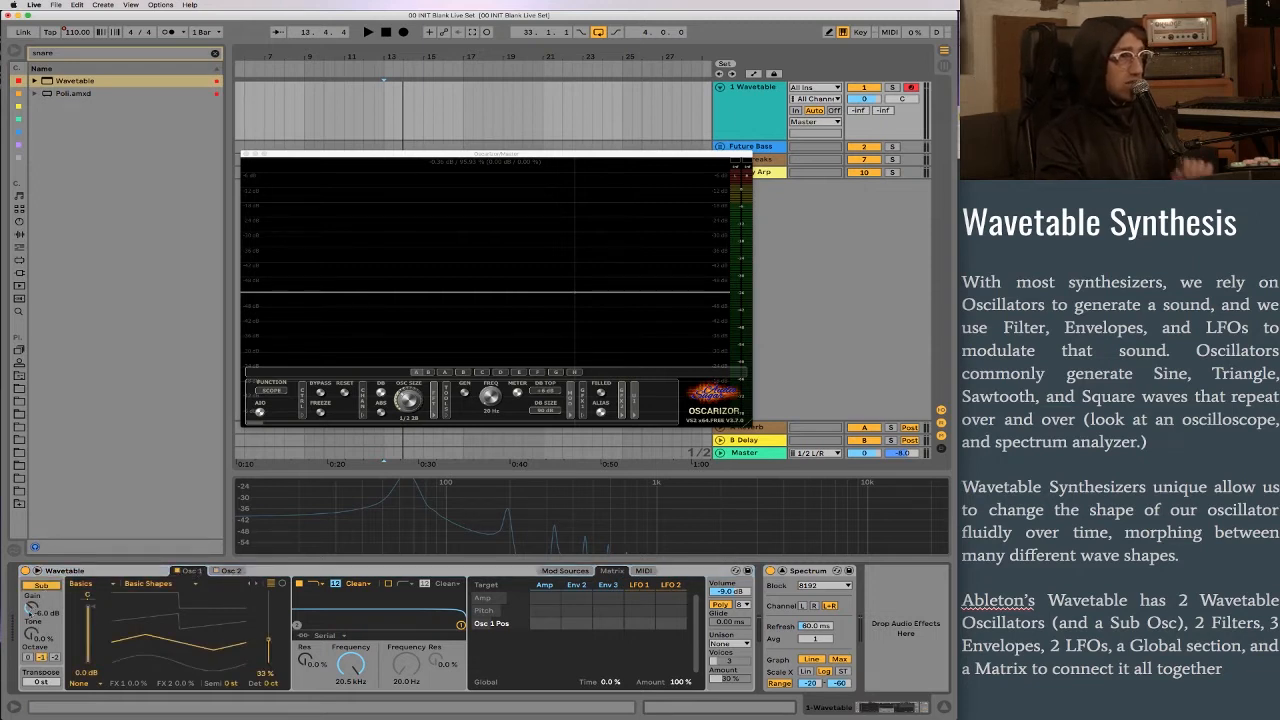
click(176, 571)
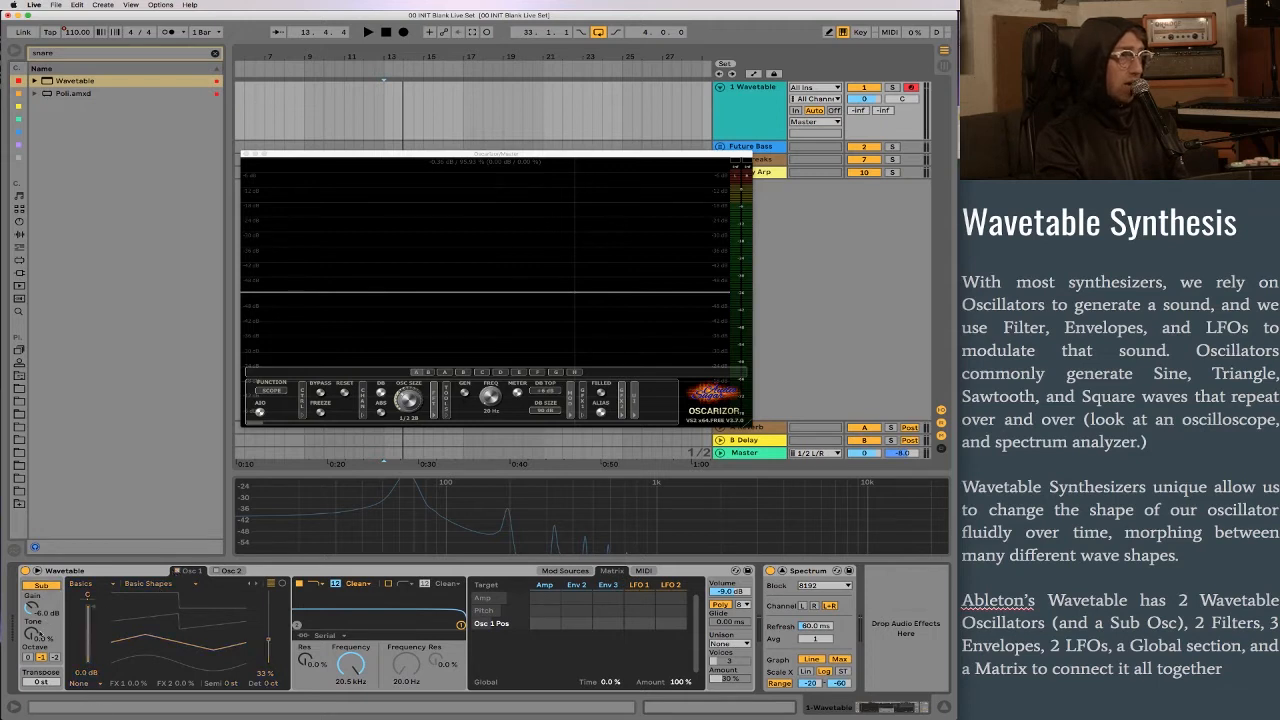
key(a)
key(x)
key(a)
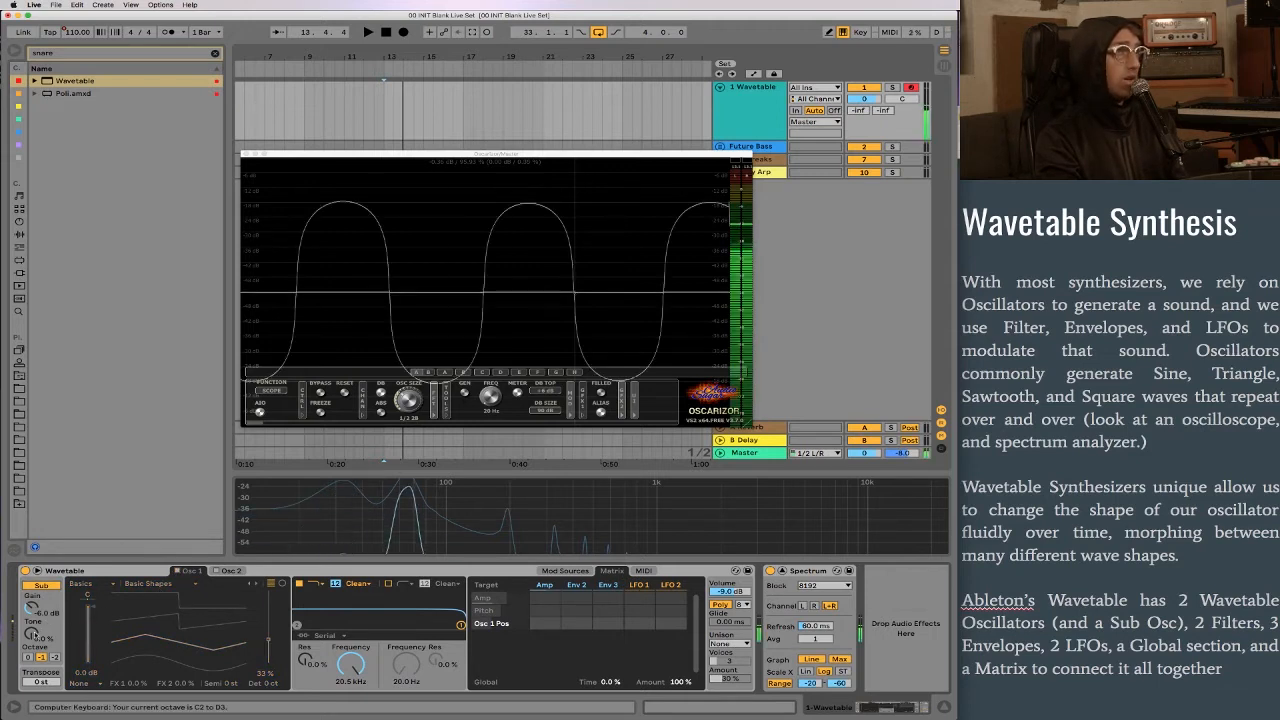
Try the sub oscillator's tone at 100% and its different octaves, ending with tone at 0.0% and octave at 0
drag(34, 633, 34, 575)
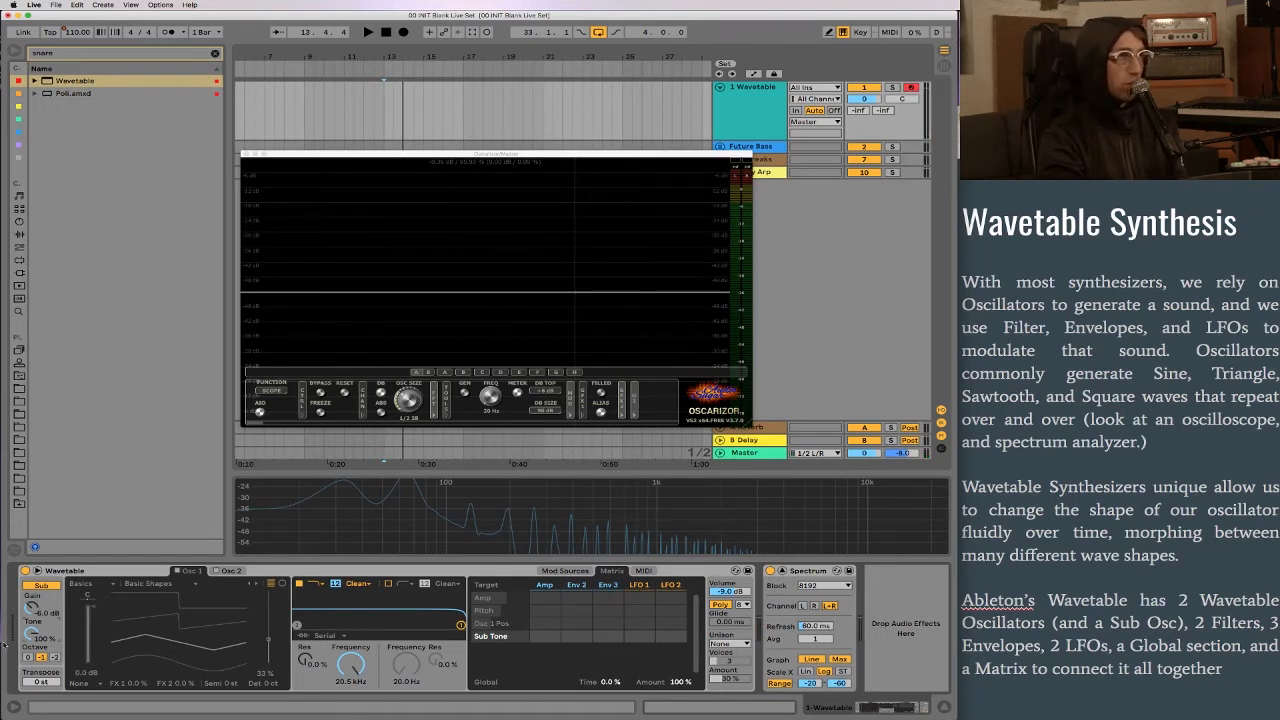
drag(32, 632, 30, 662)
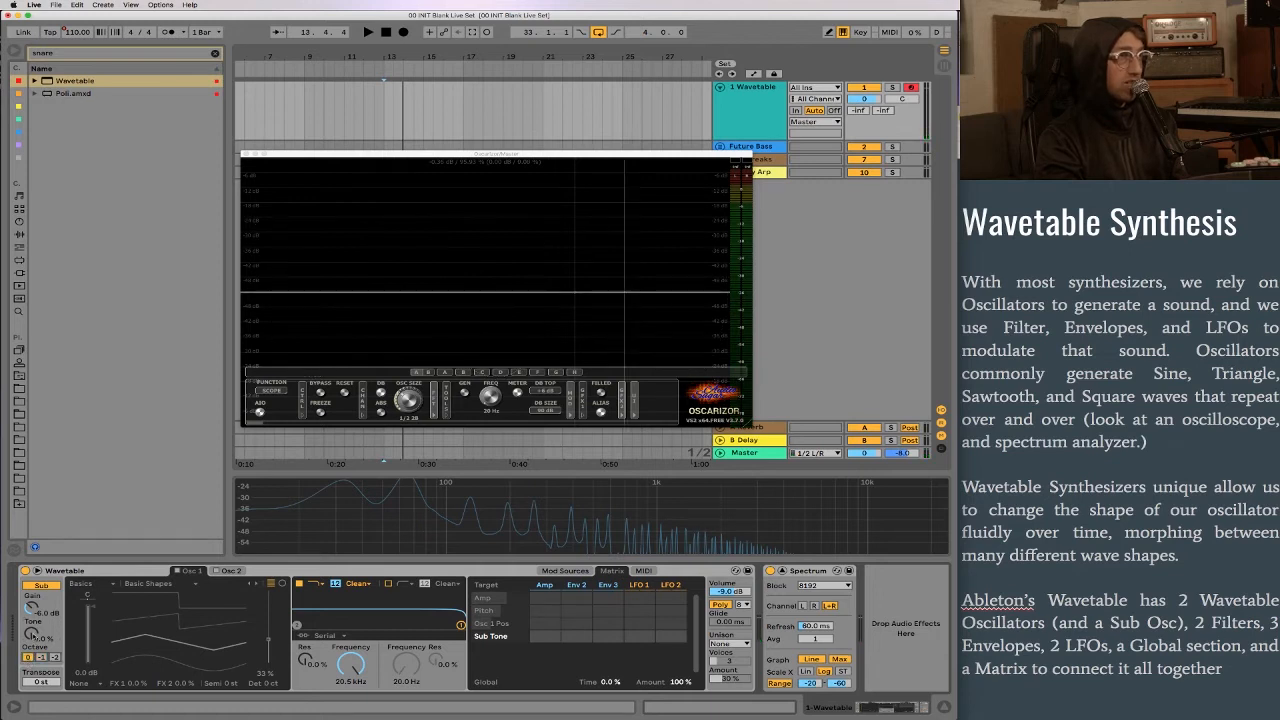
drag(35, 635, 35, 614)
click(42, 658)
click(55, 658)
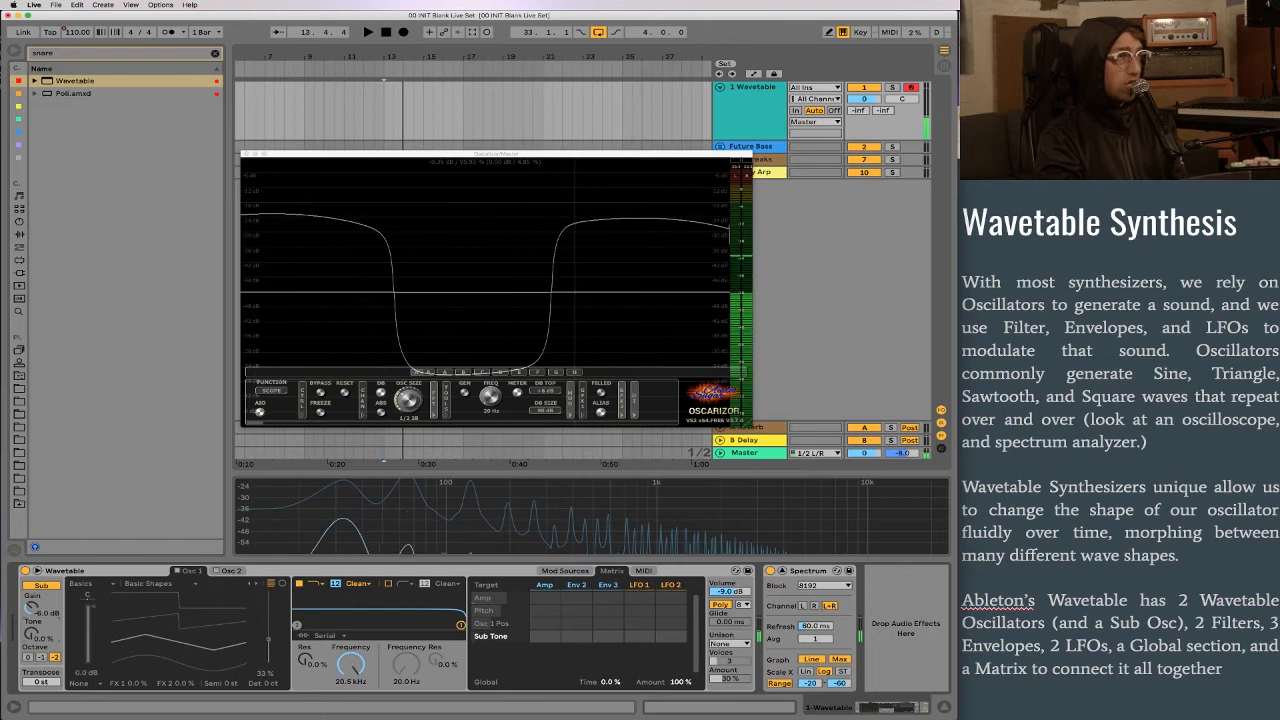
drag(33, 635, 33, 657)
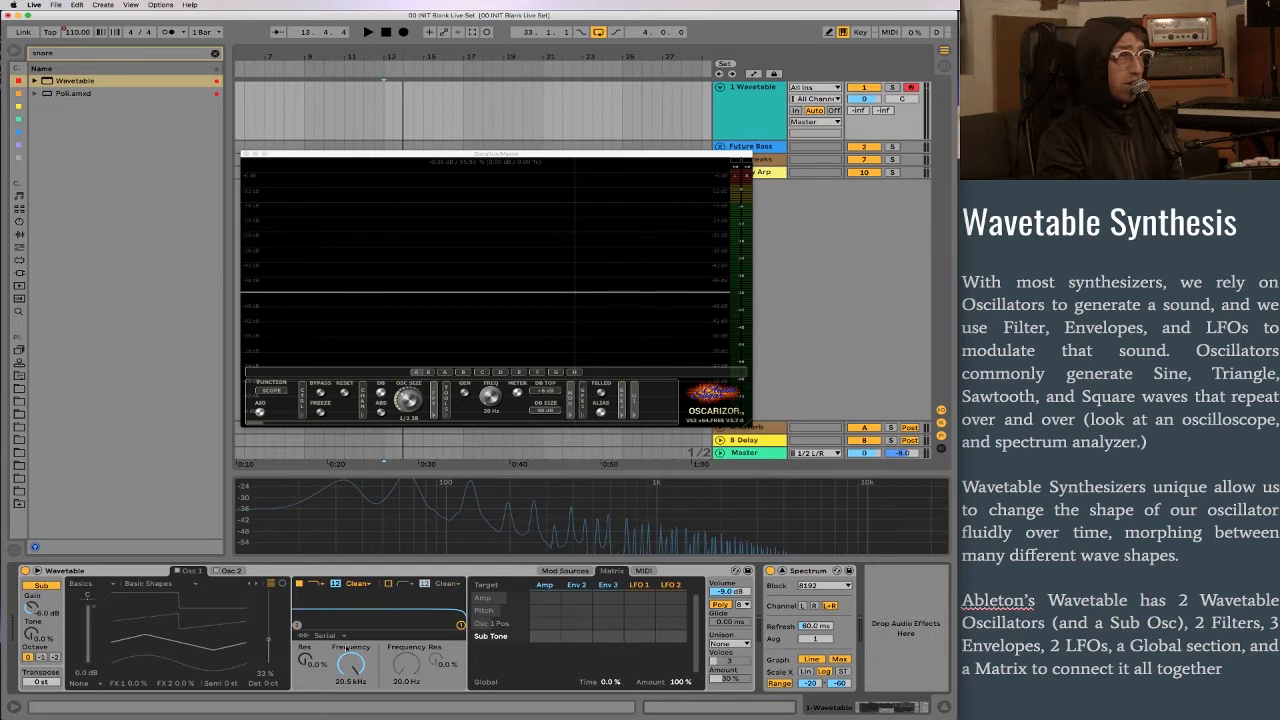
Try the Split filter routing while viewing the oscillators, and restore the routing to Serial
click(323, 636)
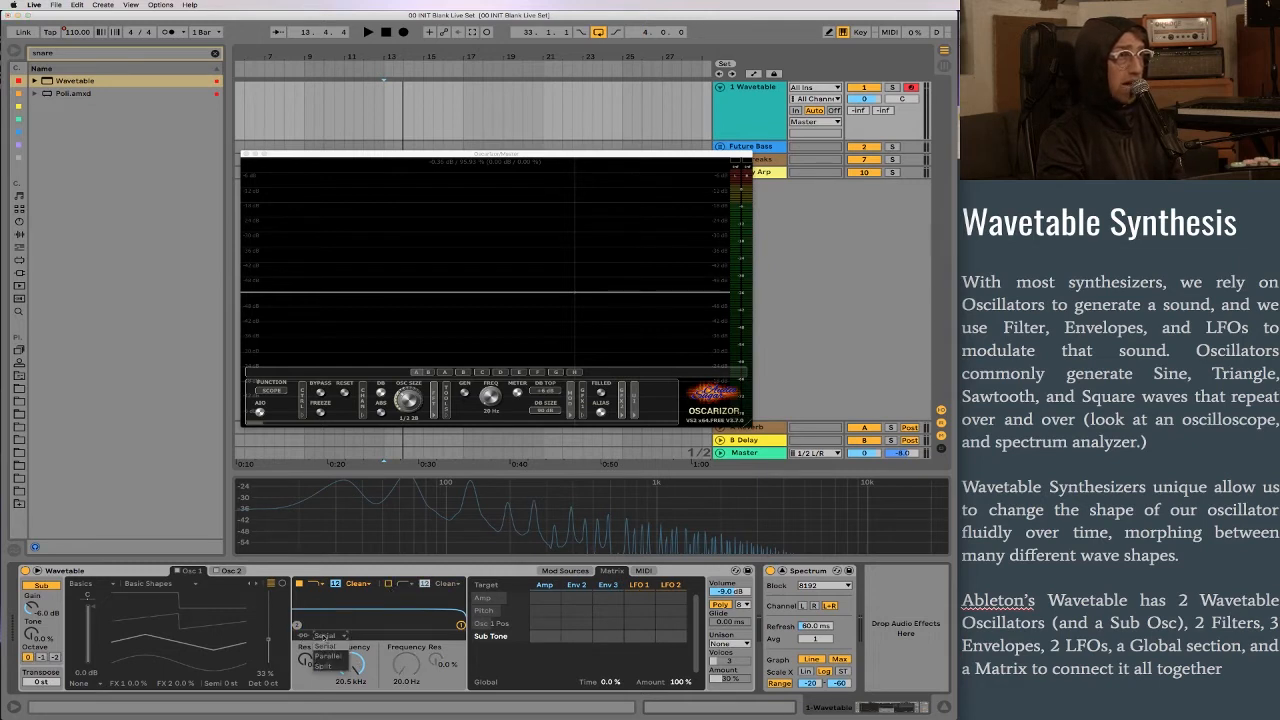
click(338, 667)
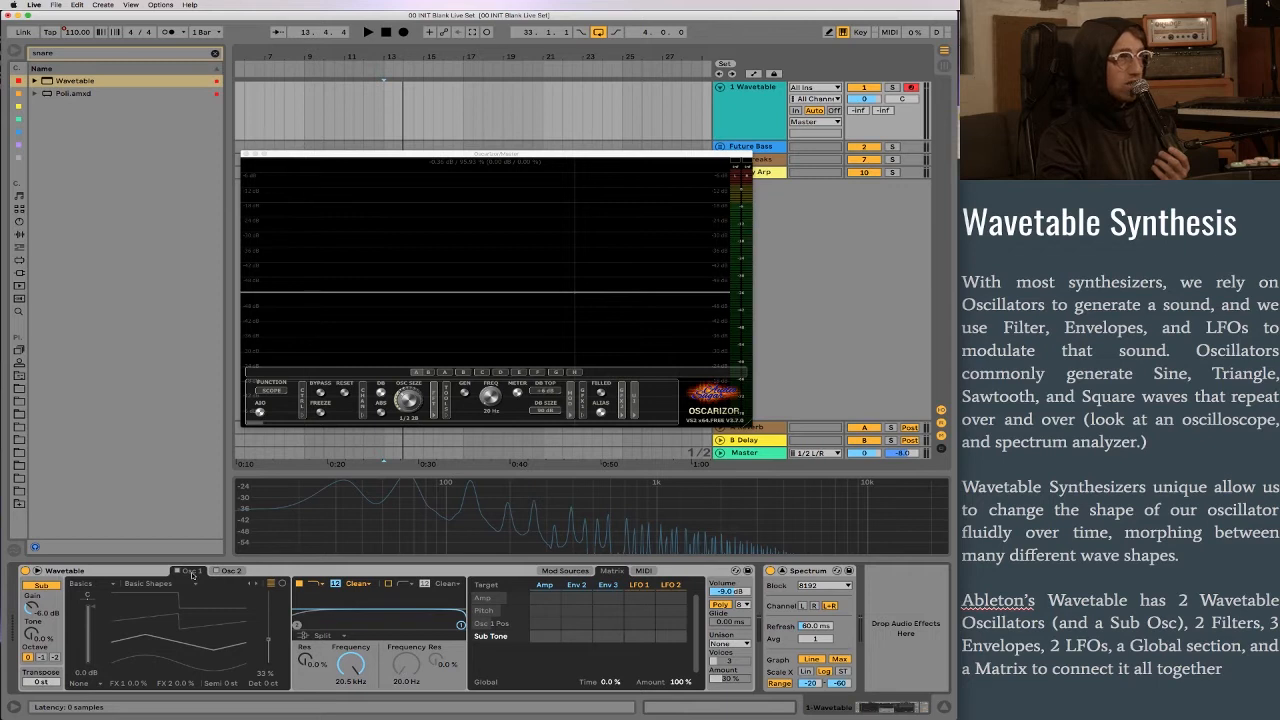
click(228, 572)
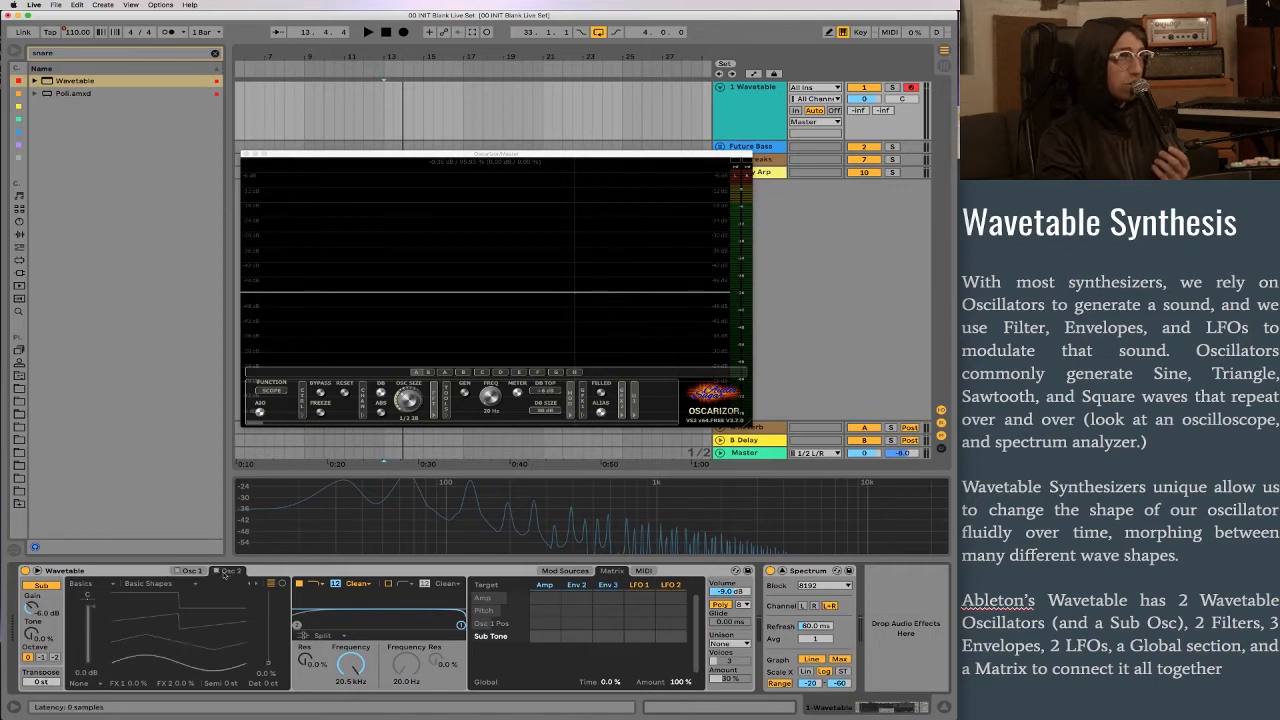
click(330, 636)
click(335, 646)
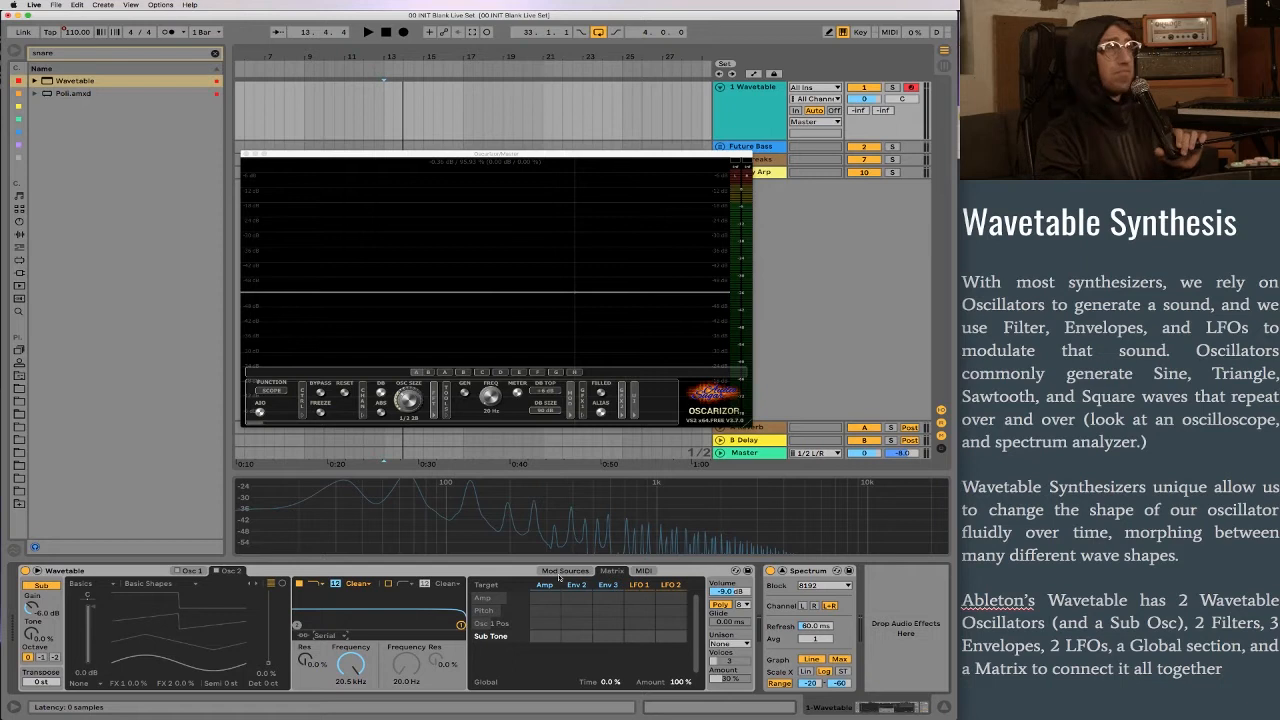
Examine Wavetable's modulation sources, from the envelopes to LFO 1 and LFO 2, and the modulation matrix they feed
click(570, 571)
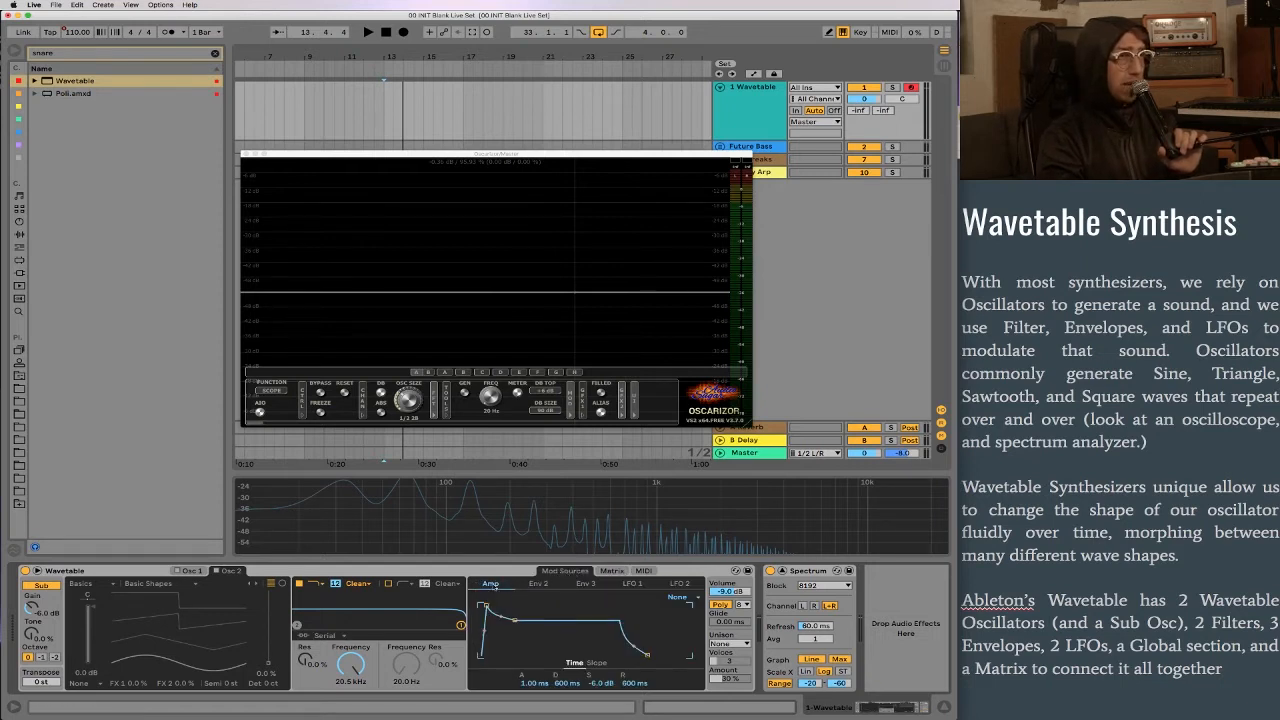
click(538, 584)
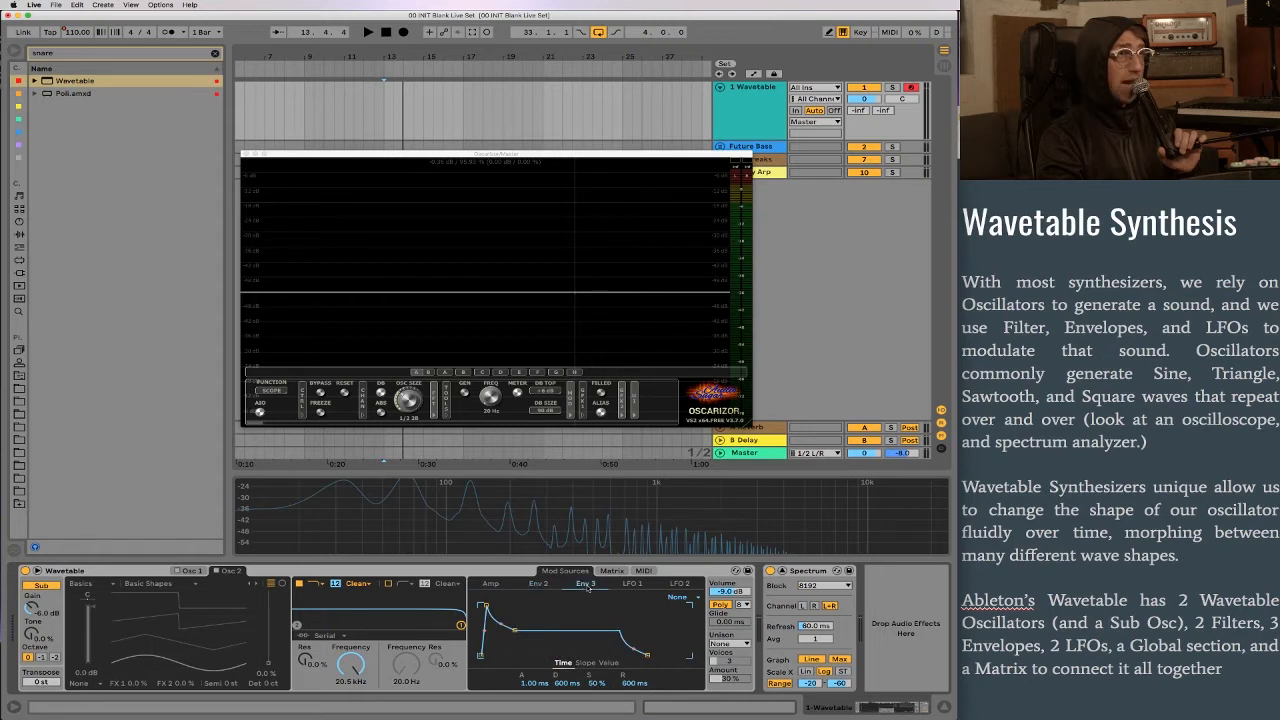
click(632, 584)
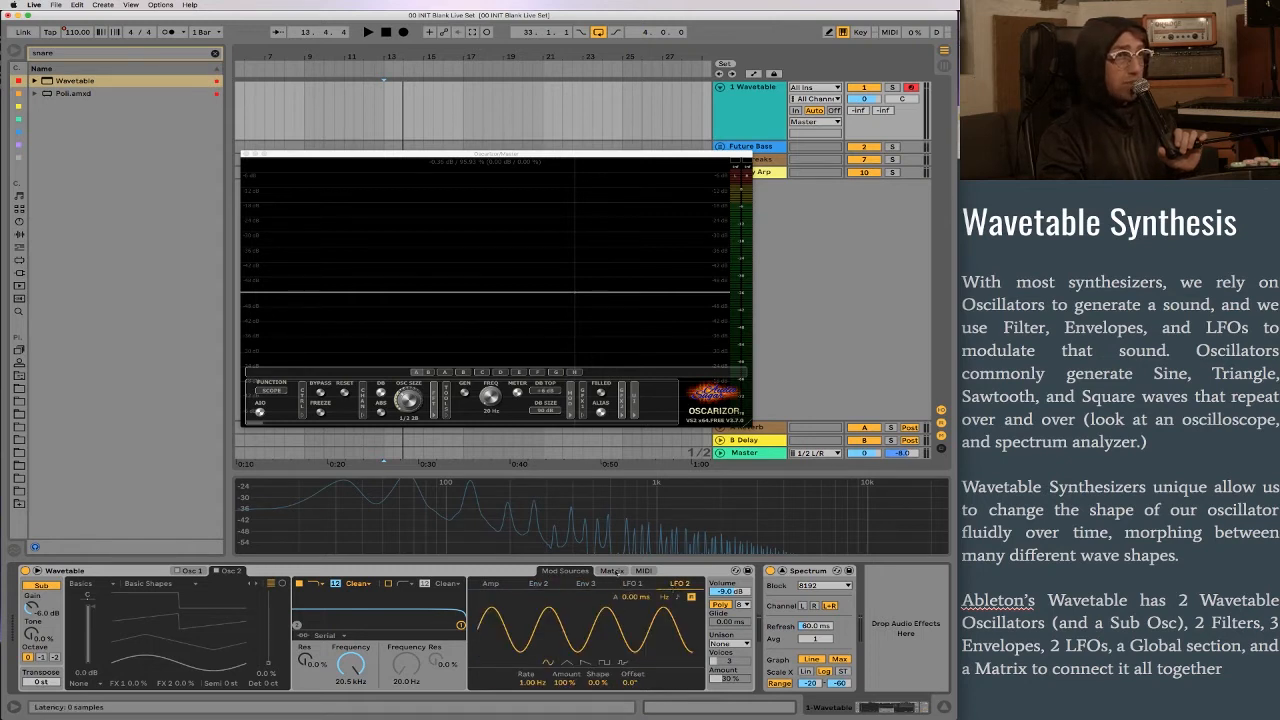
click(614, 571)
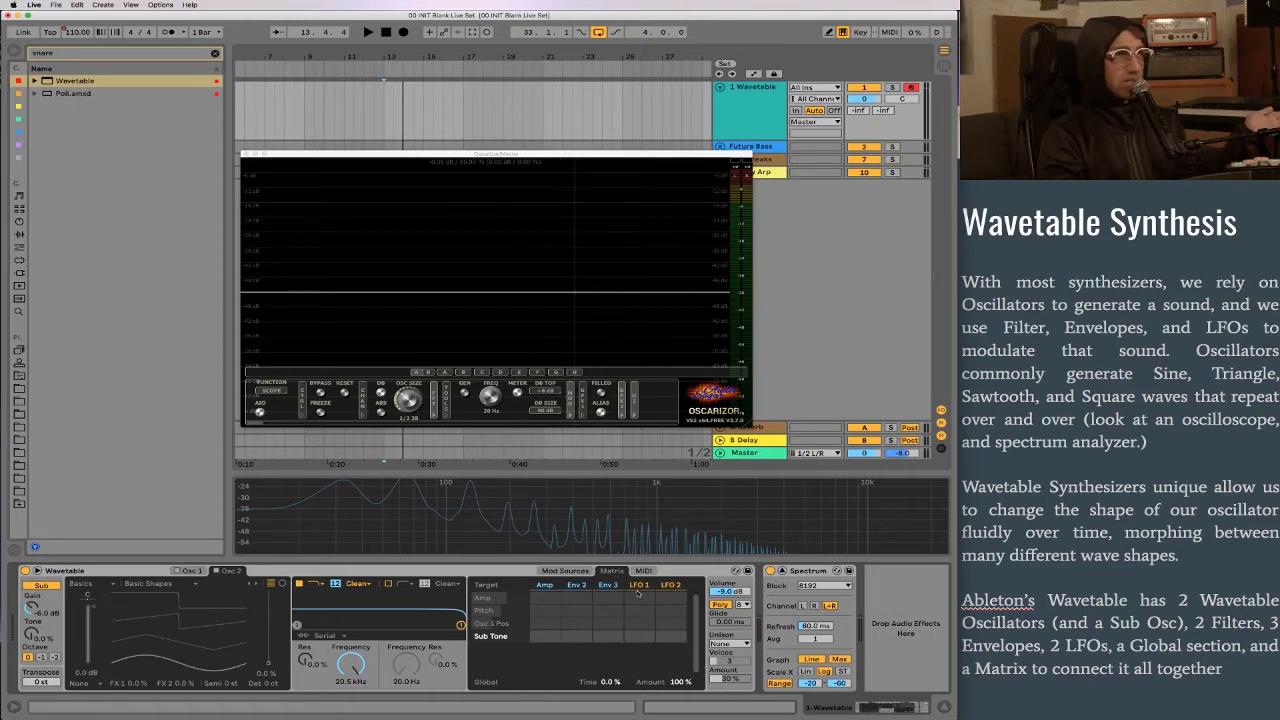
click(570, 586)
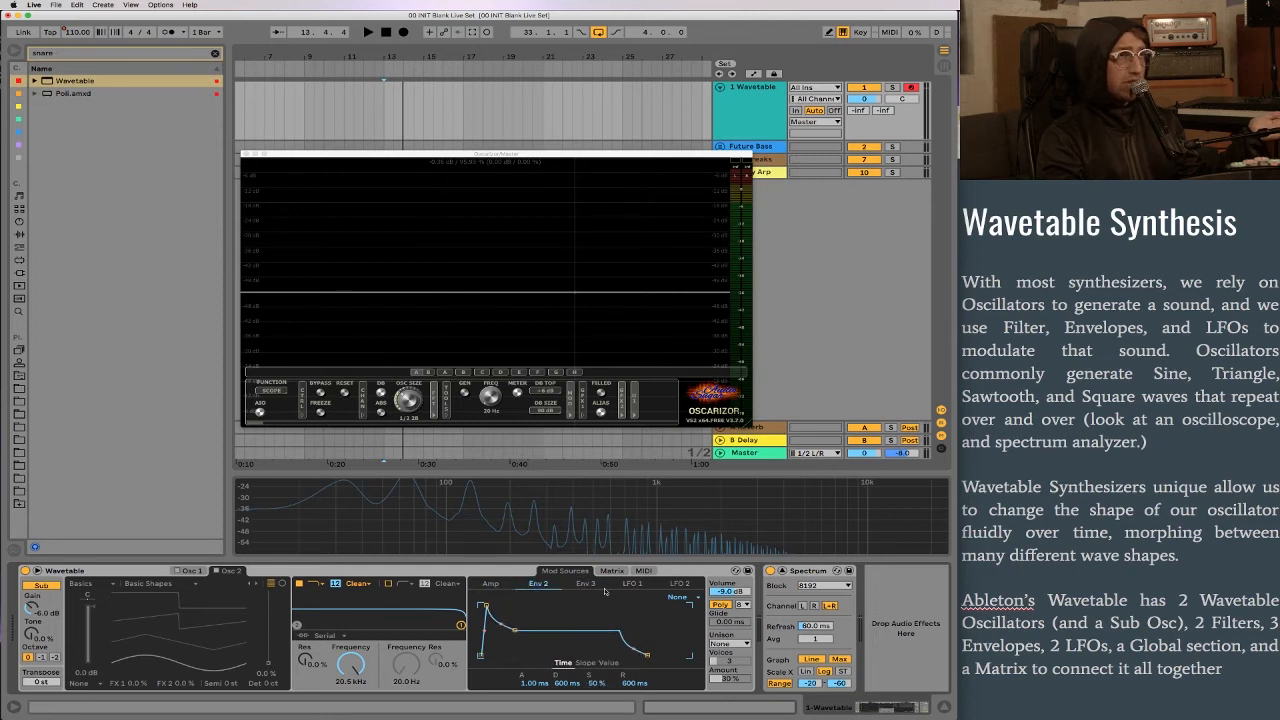
click(490, 583)
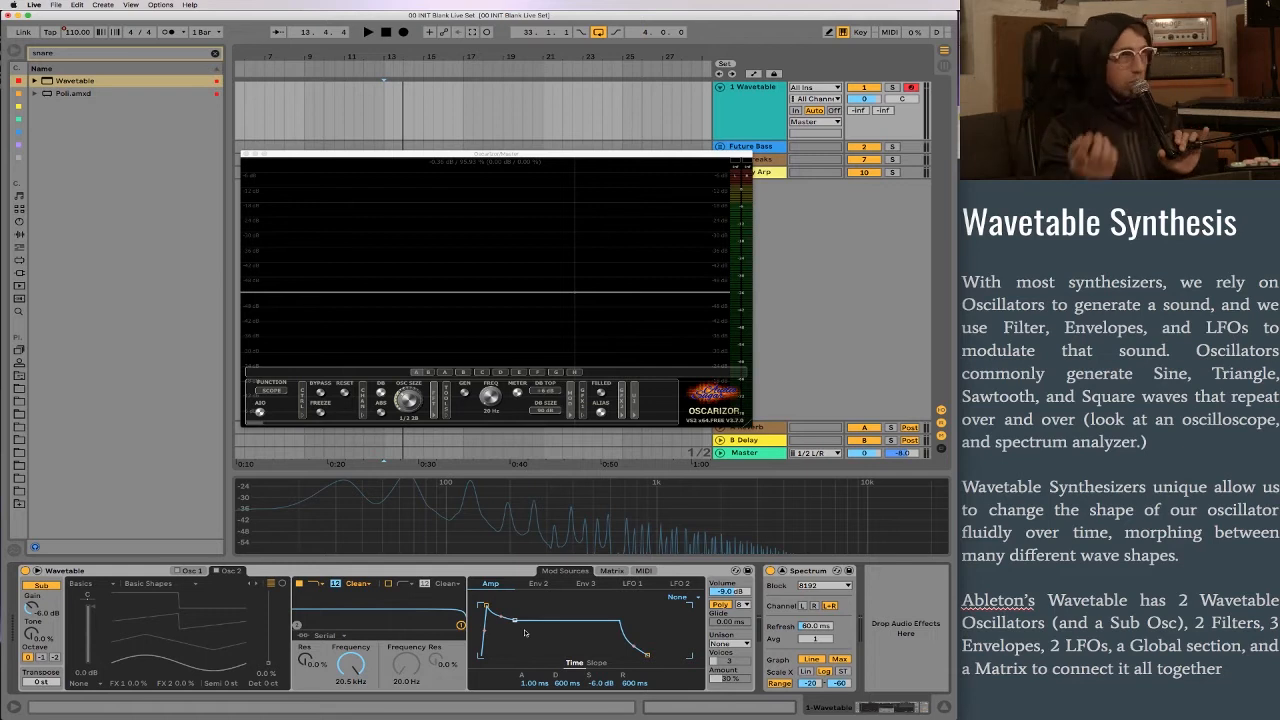
click(633, 584)
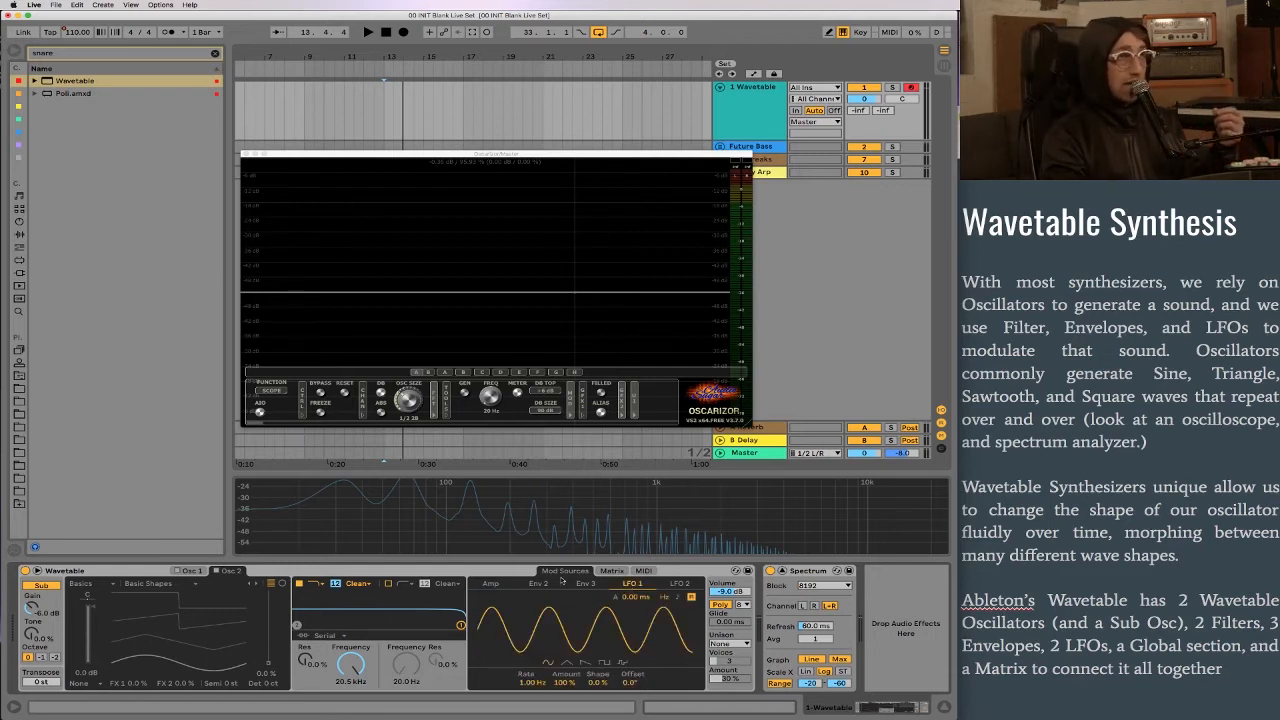
click(611, 571)
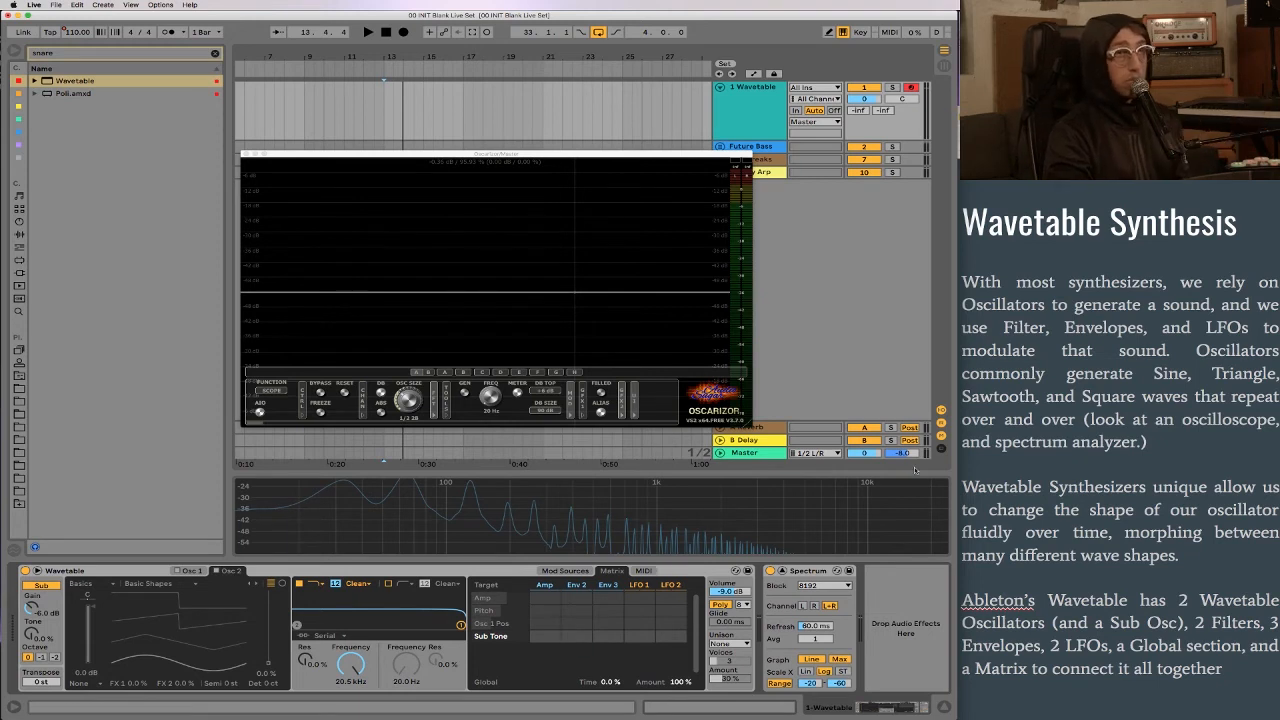
Close the oscilloscope window, clear the browser search, and show the Future Bass Chords, UKG Wobble 808 and Glitchy Arp sections in the arrangement
scroll(1079, 543, down, 2)
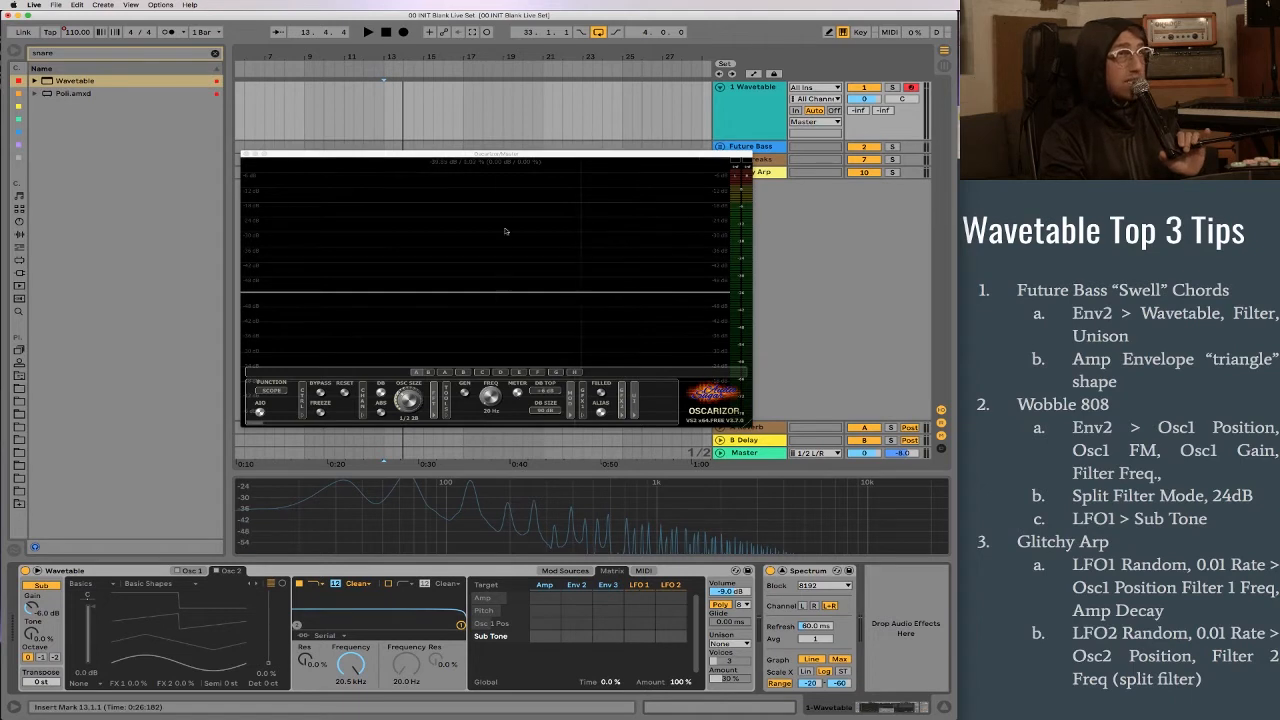
click(245, 156)
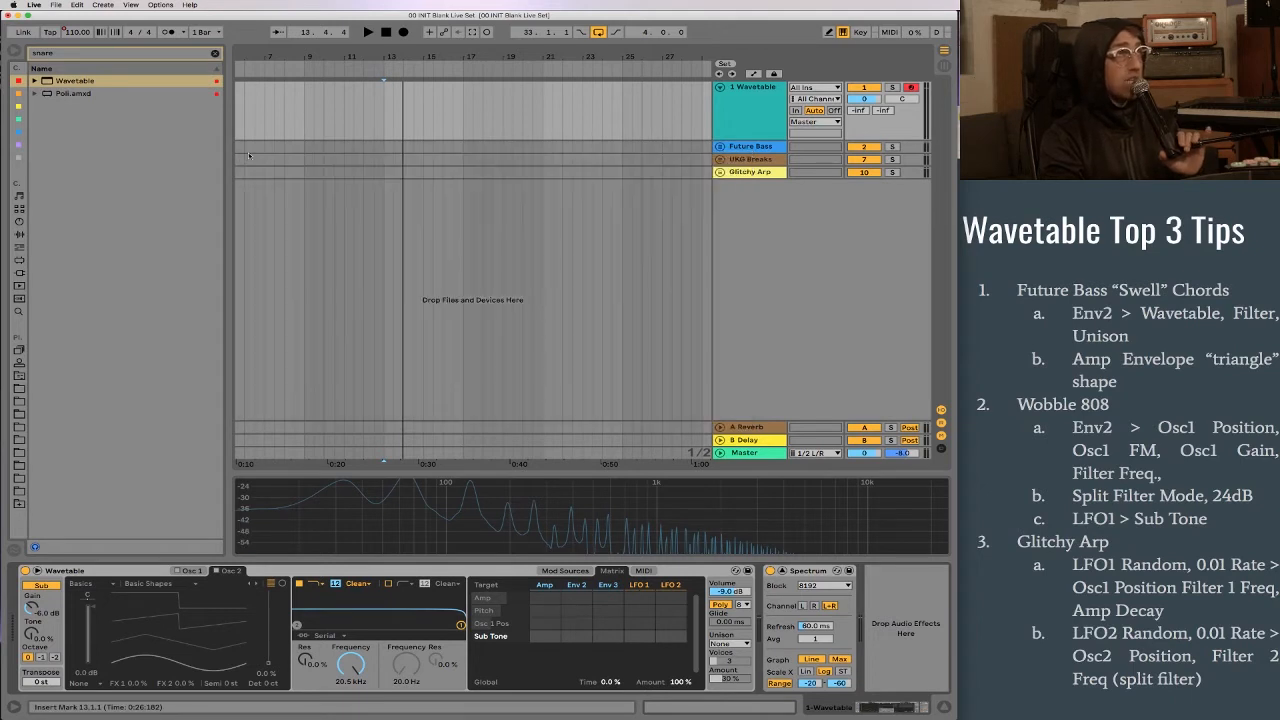
click(215, 53)
scroll(639, 136, right, 10)
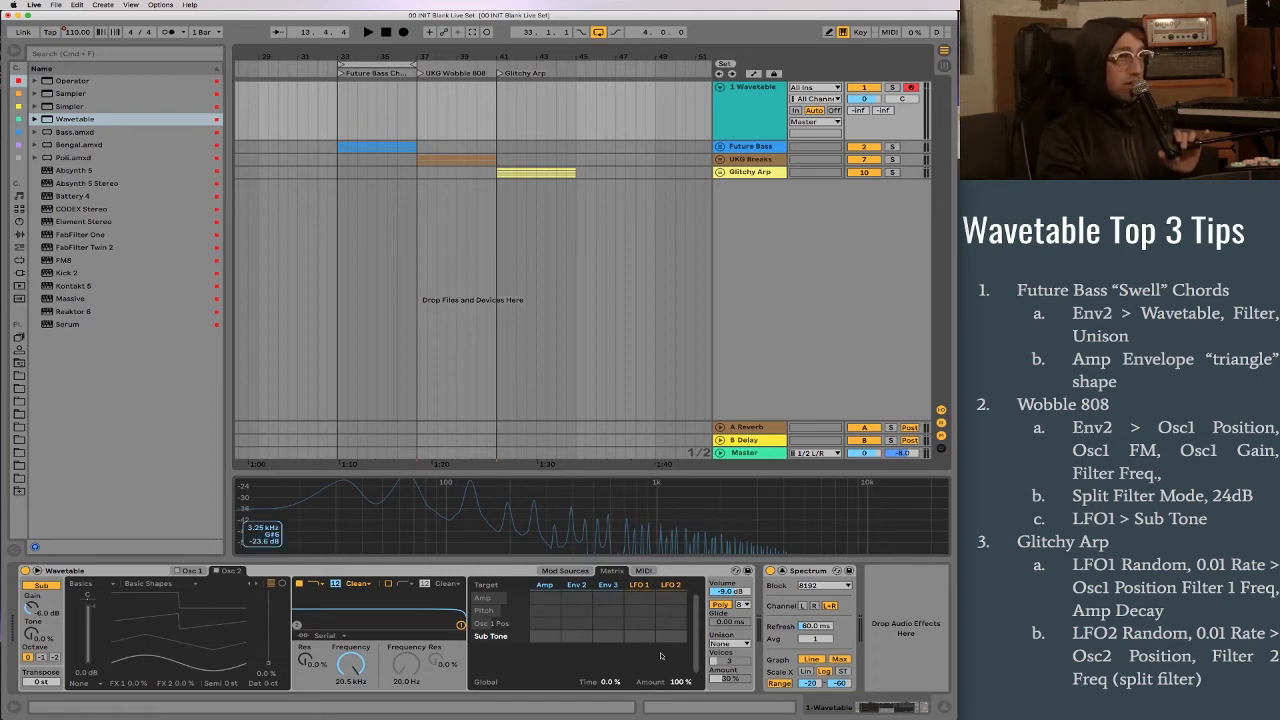
Try LFO 1's triangle, saw, square and random waveforms, and return it to sine
click(637, 585)
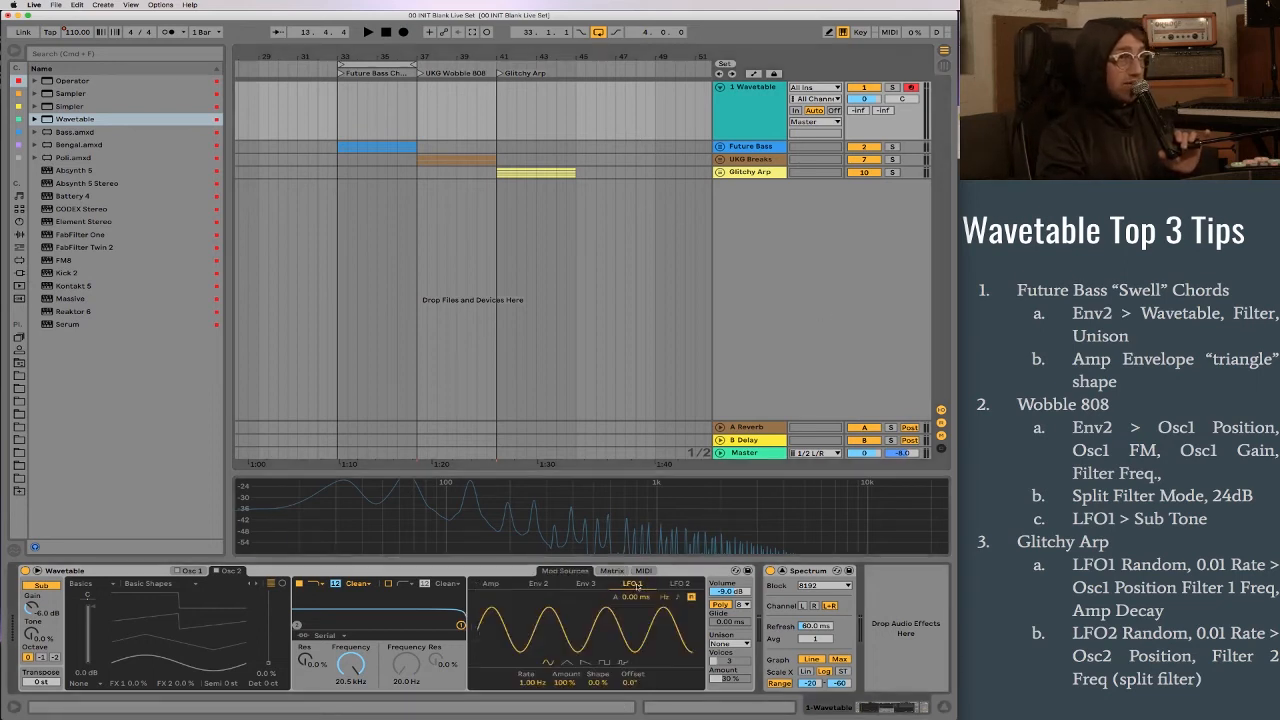
click(567, 665)
click(585, 665)
click(603, 665)
click(622, 665)
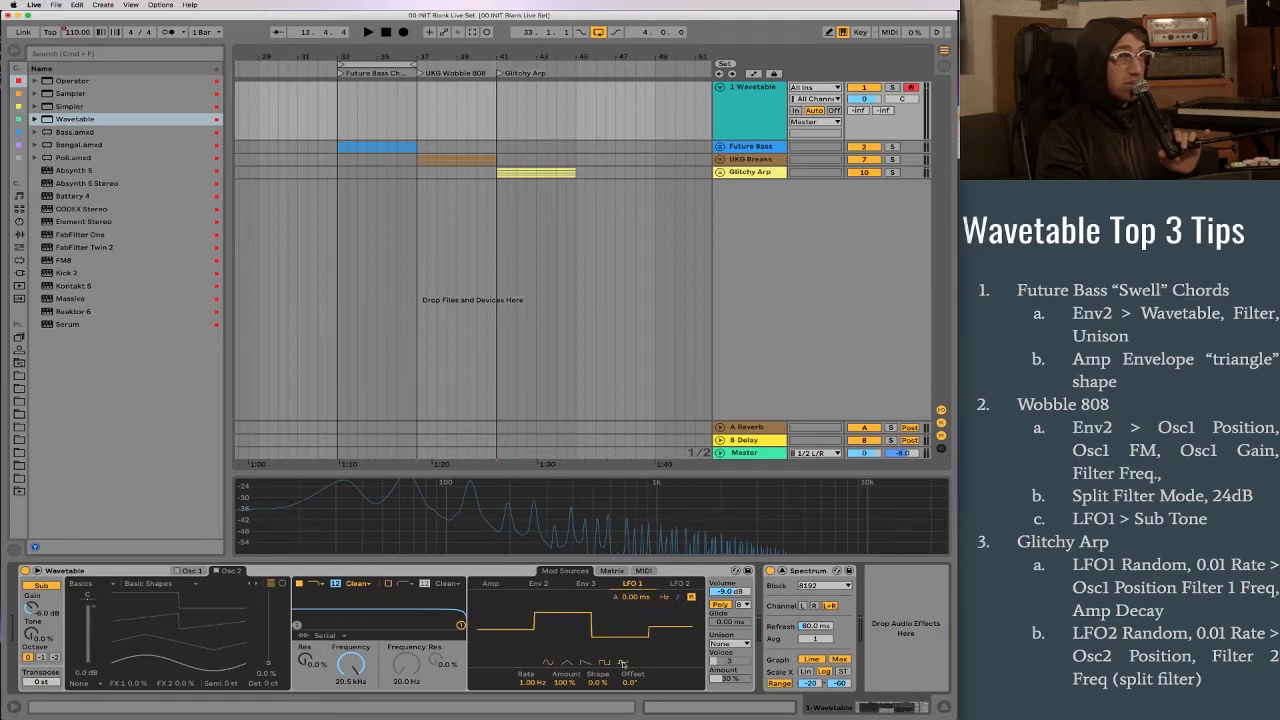
click(547, 663)
Fold the Wavetable track and unfold the Future Bass group to show its chords, percussion, kick and sub tracks
click(745, 150)
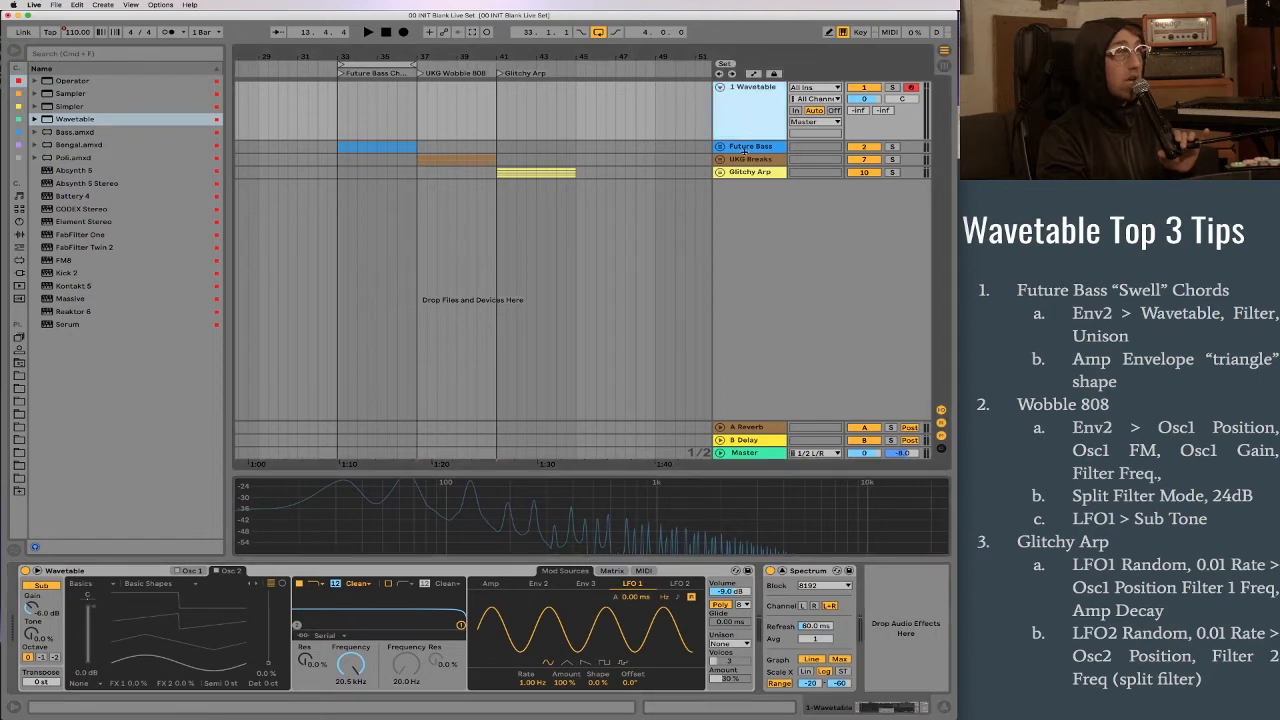
click(743, 148)
click(718, 88)
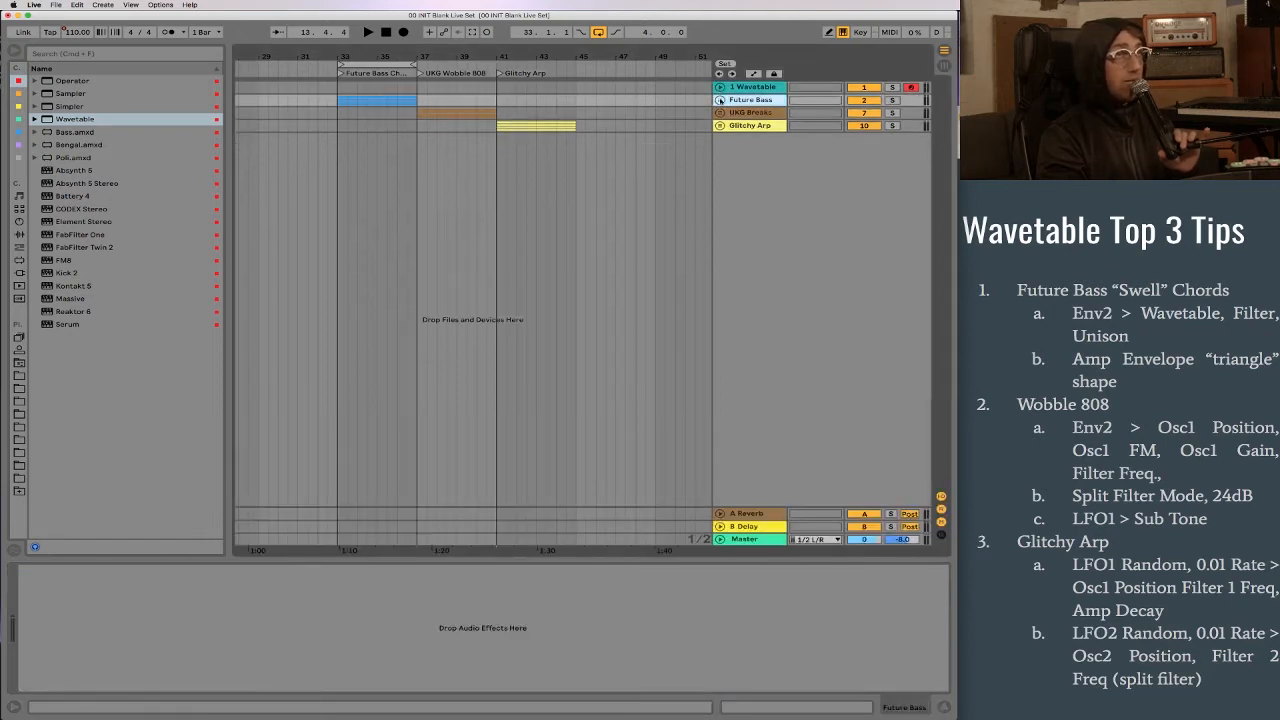
click(719, 100)
drag(862, 152, 864, 180)
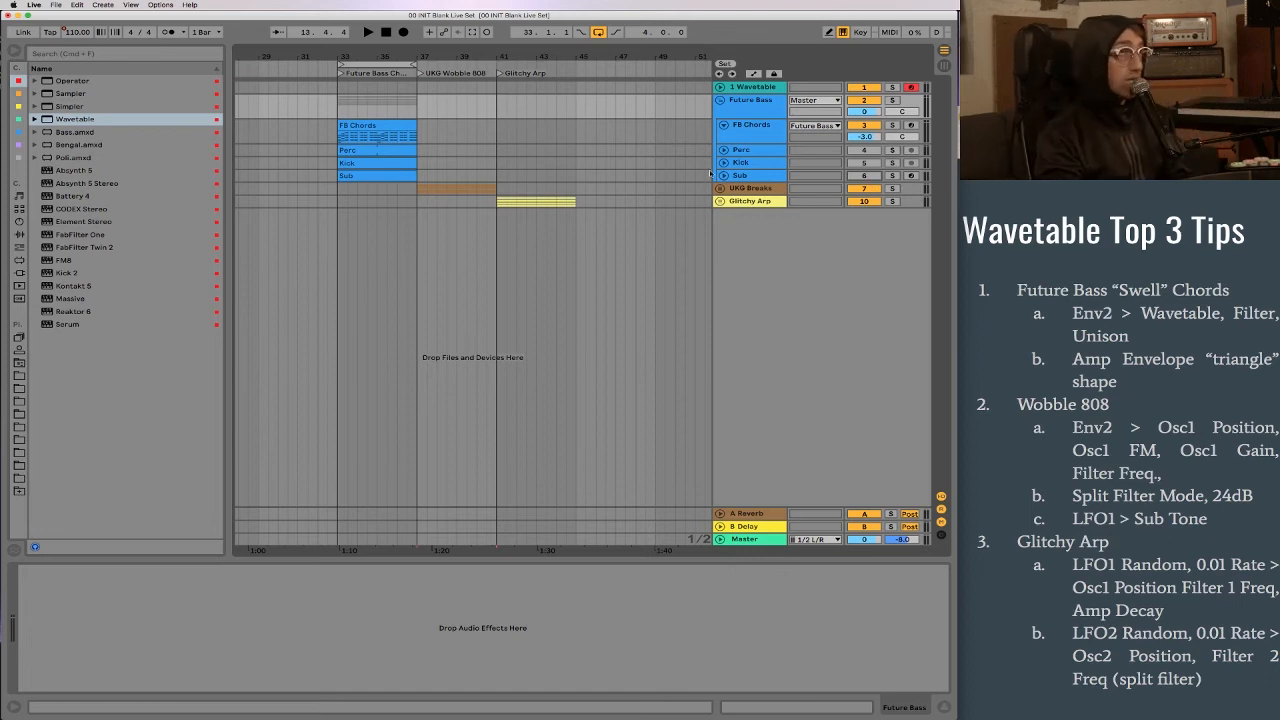
Select the FB Chords clip in the looped Future Bass section, play the section, and arm the FB Chords track
click(386, 66)
double_click(386, 57)
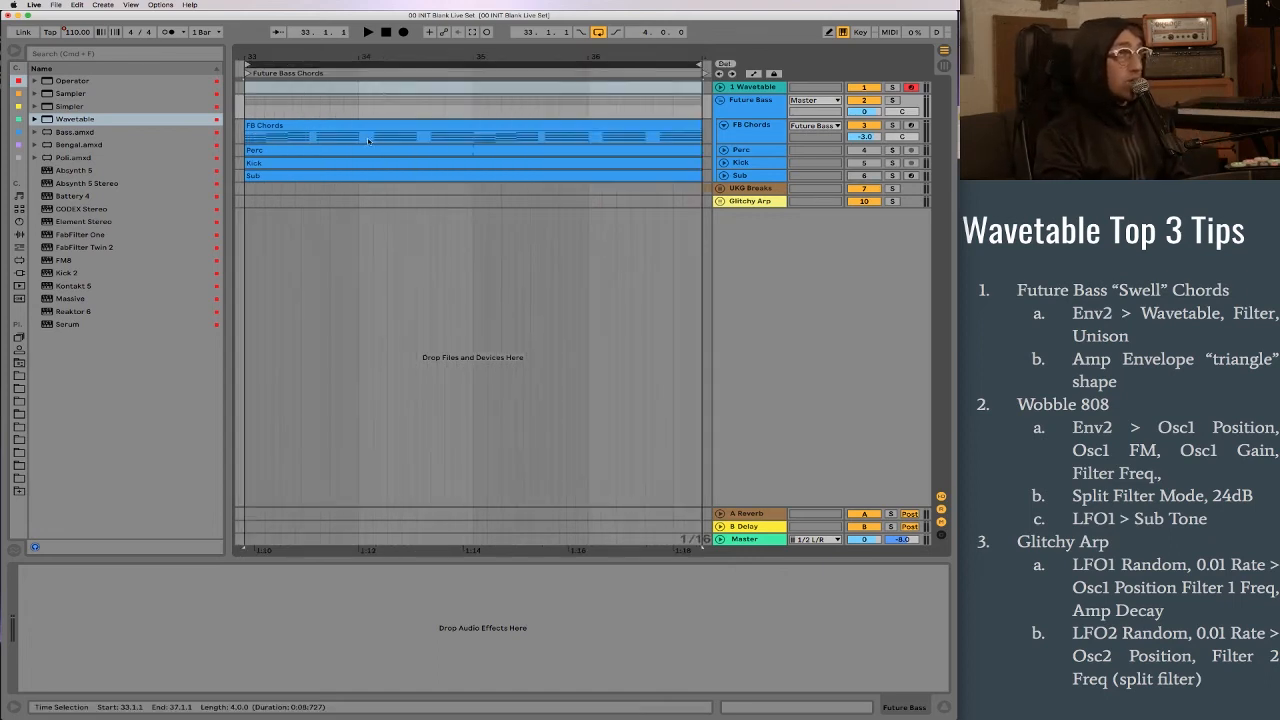
click(376, 125)
key(space)
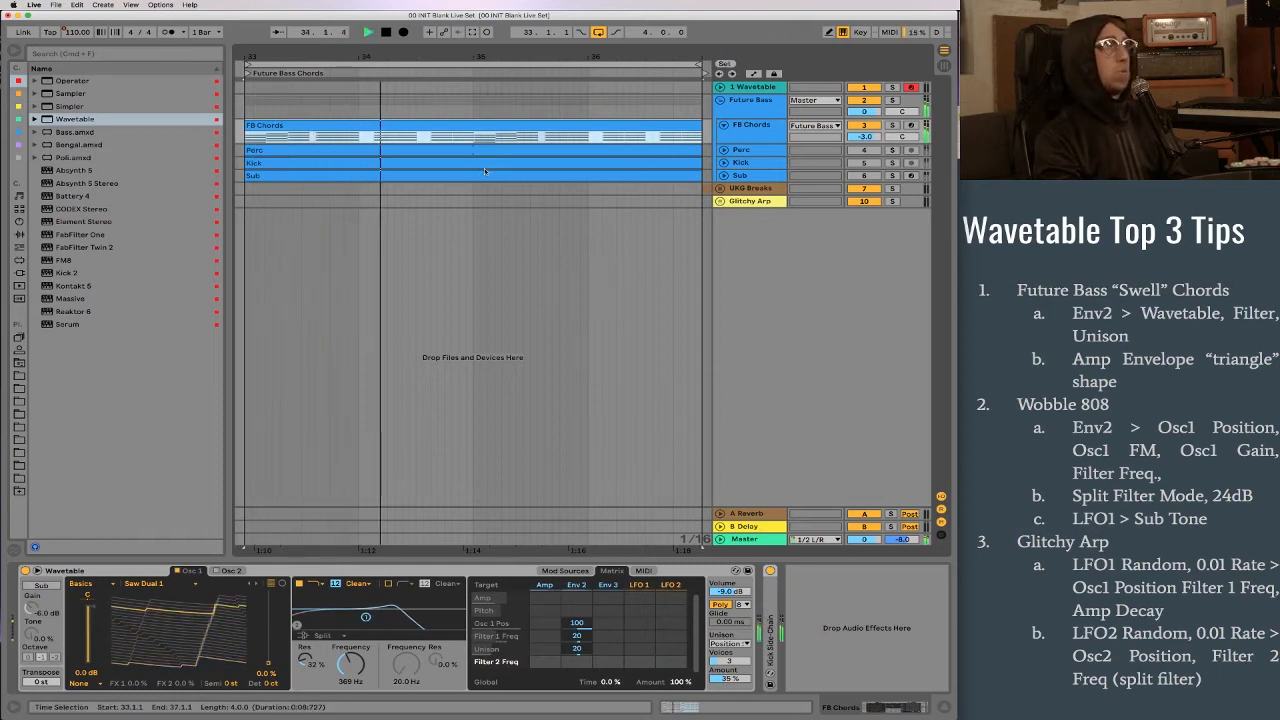
click(910, 125)
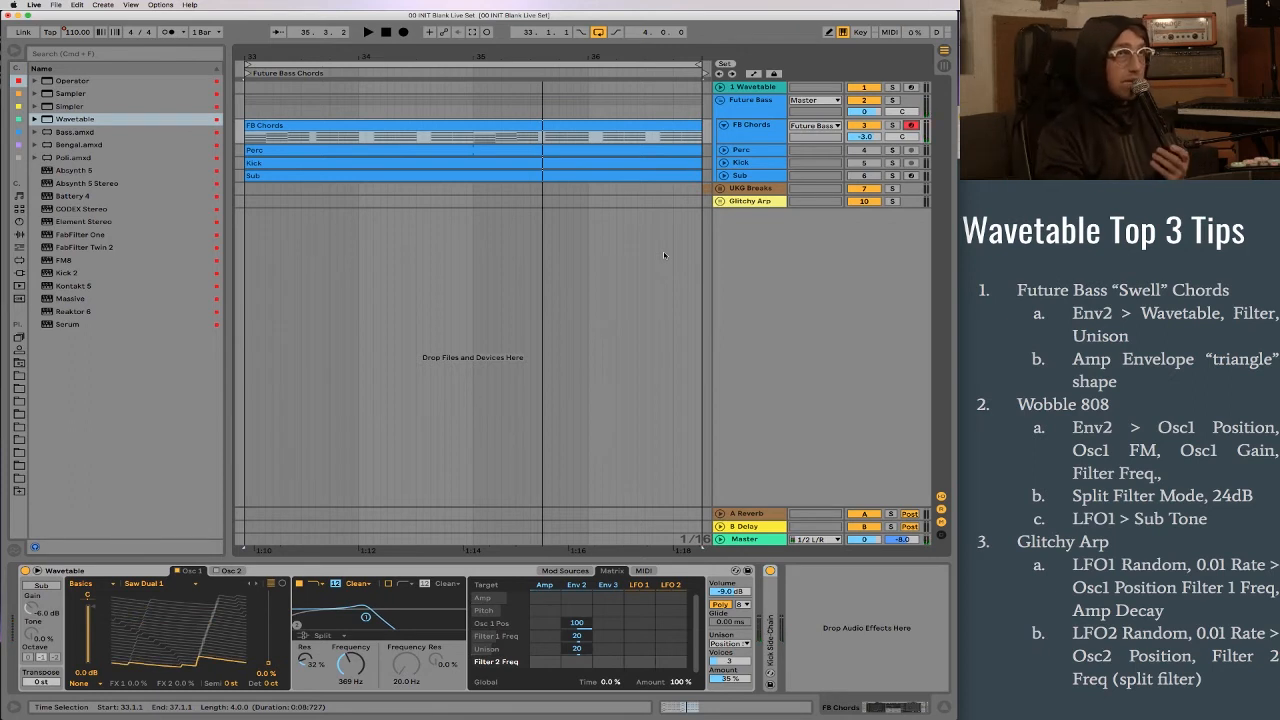
Examine the chord patch's Amp and Env 2 envelopes, and Env 2's matrix routing to Osc 1 position, Filter 1 frequency and unison amount
click(546, 586)
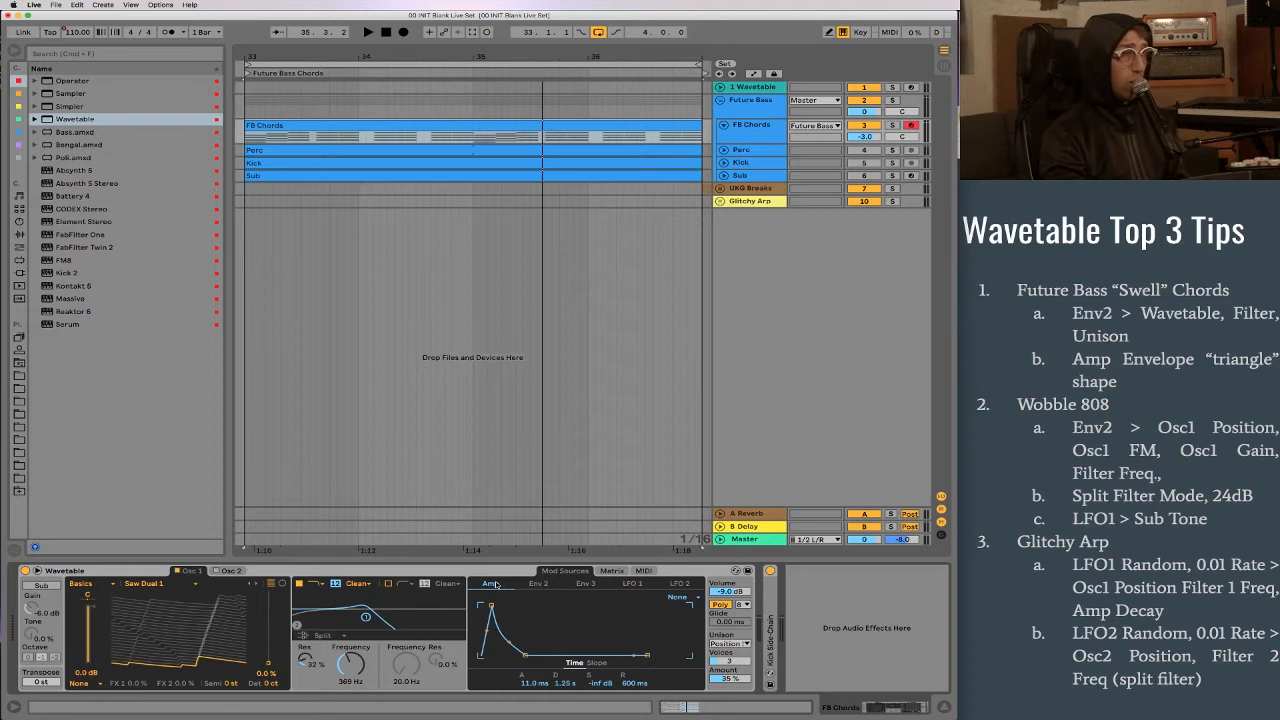
click(540, 584)
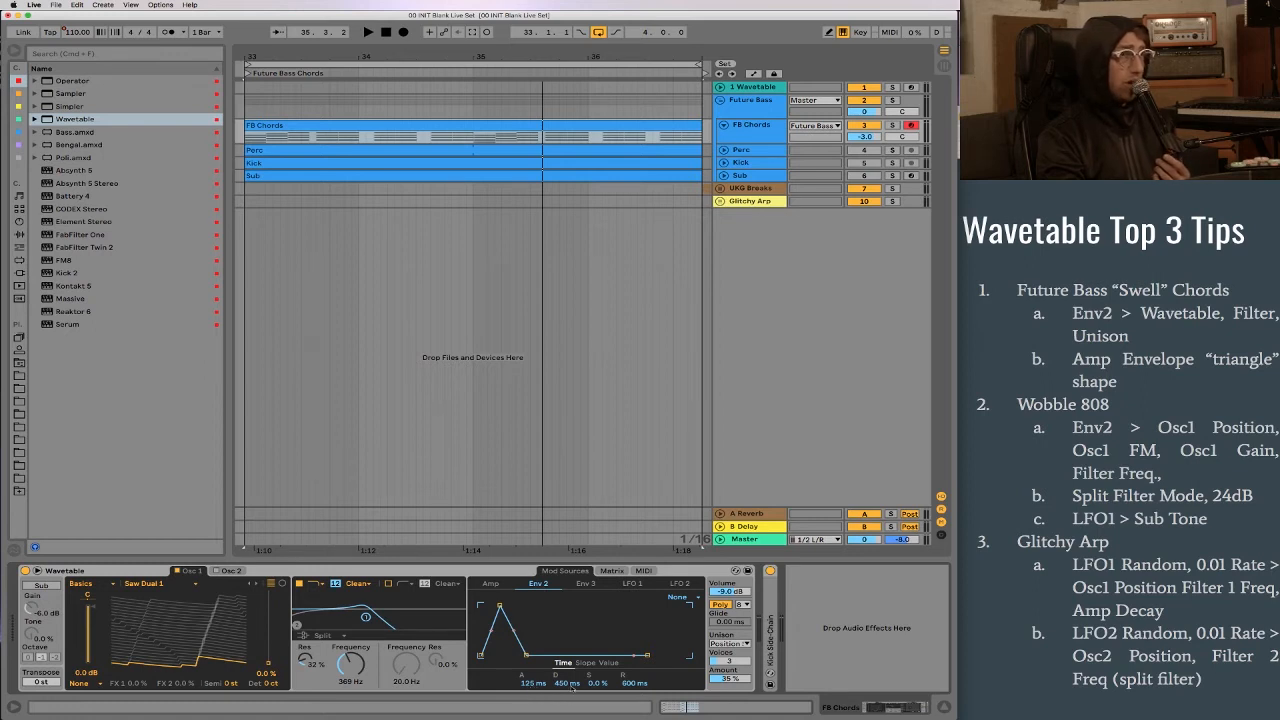
click(612, 571)
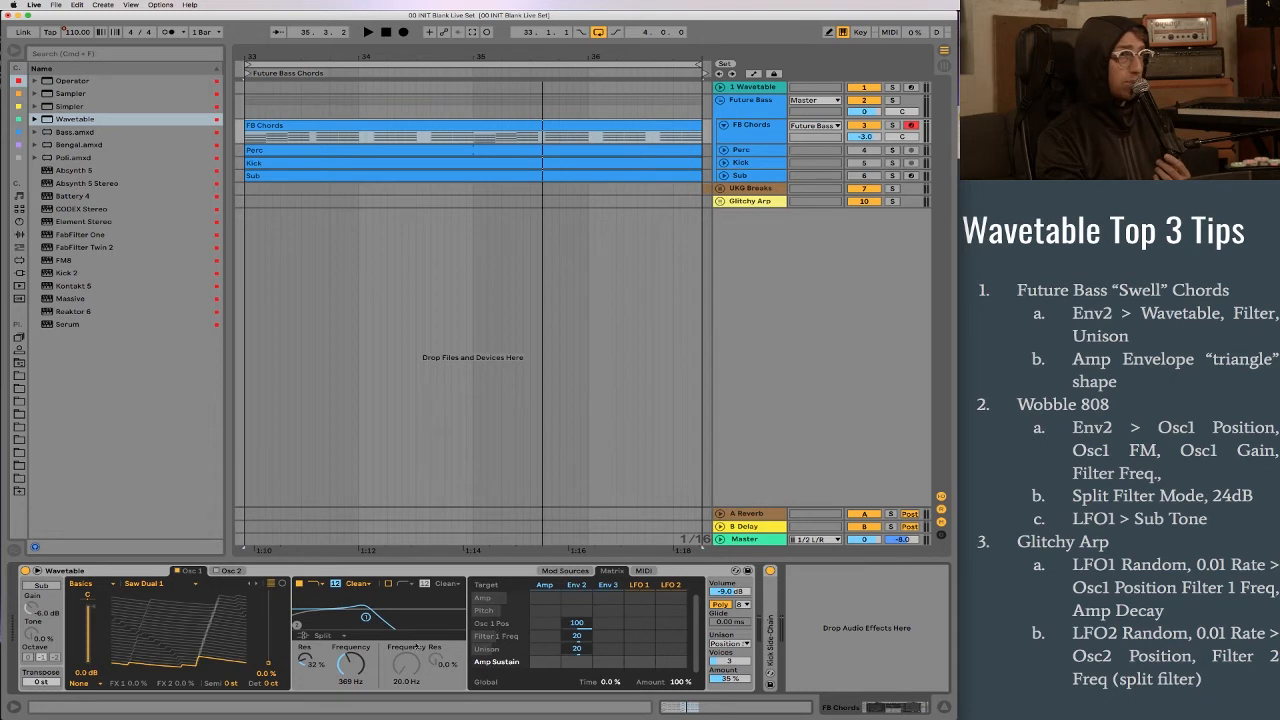
click(268, 665)
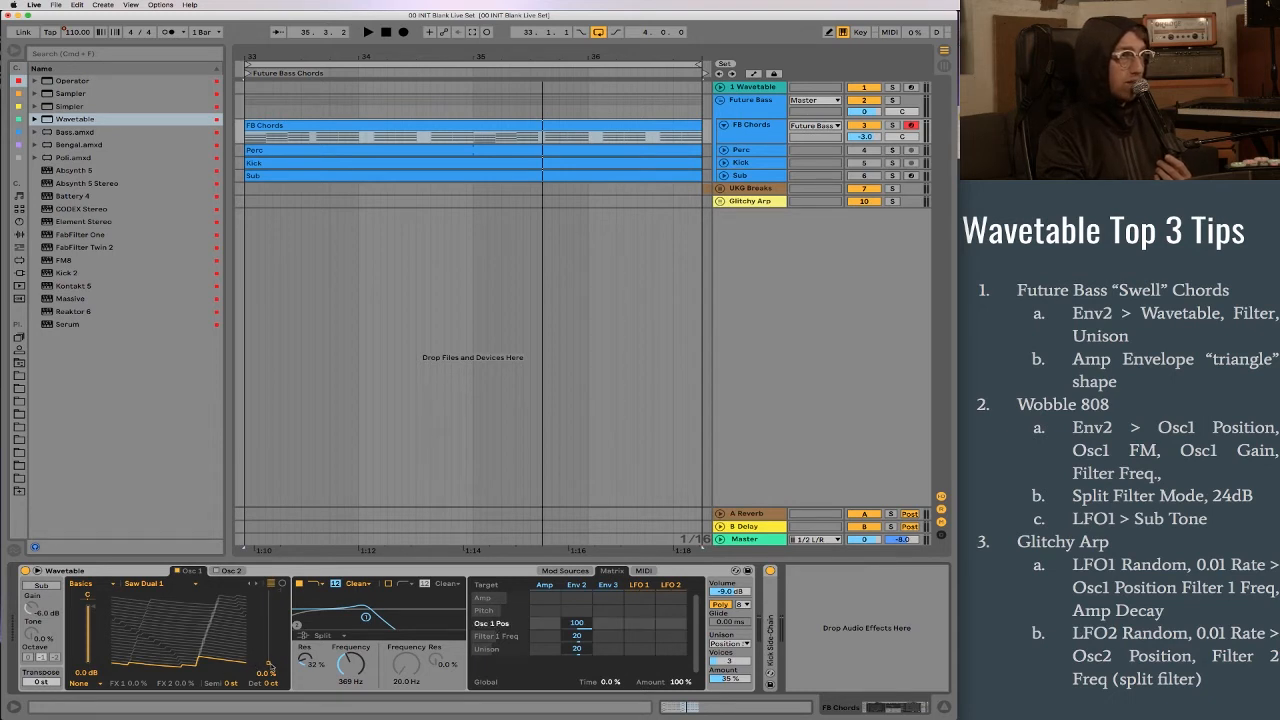
click(359, 667)
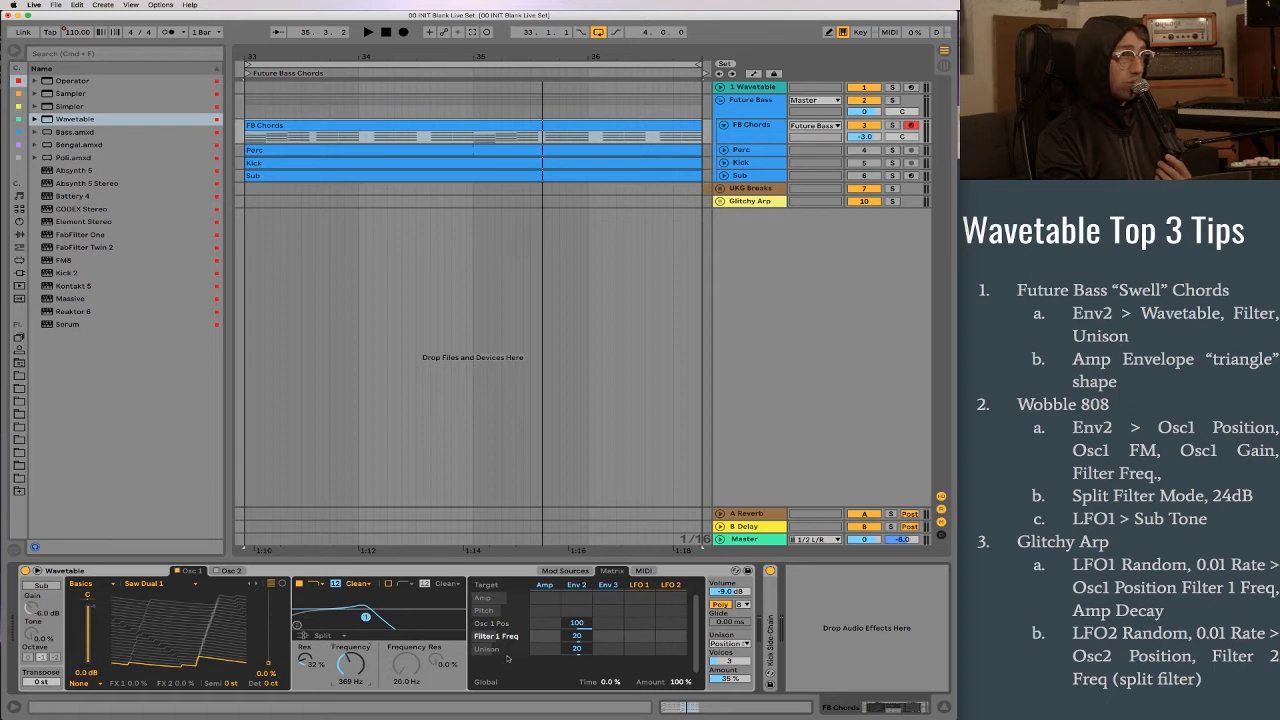
click(738, 679)
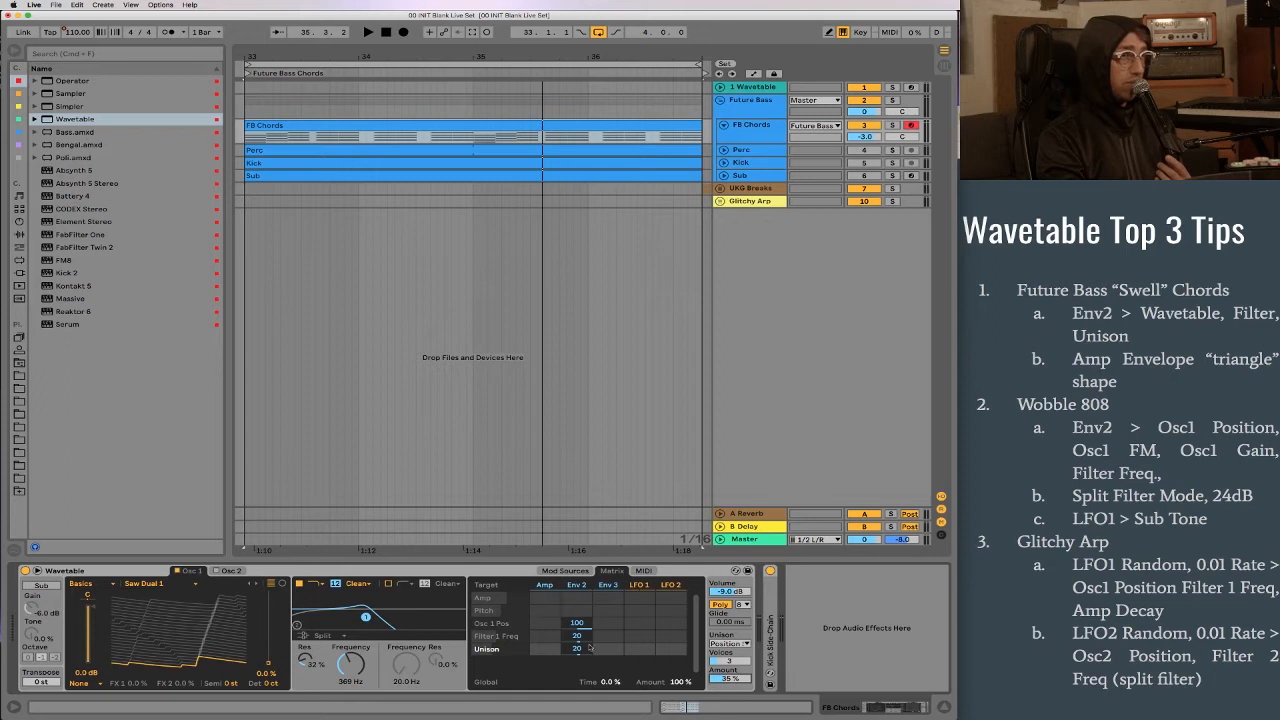
click(578, 585)
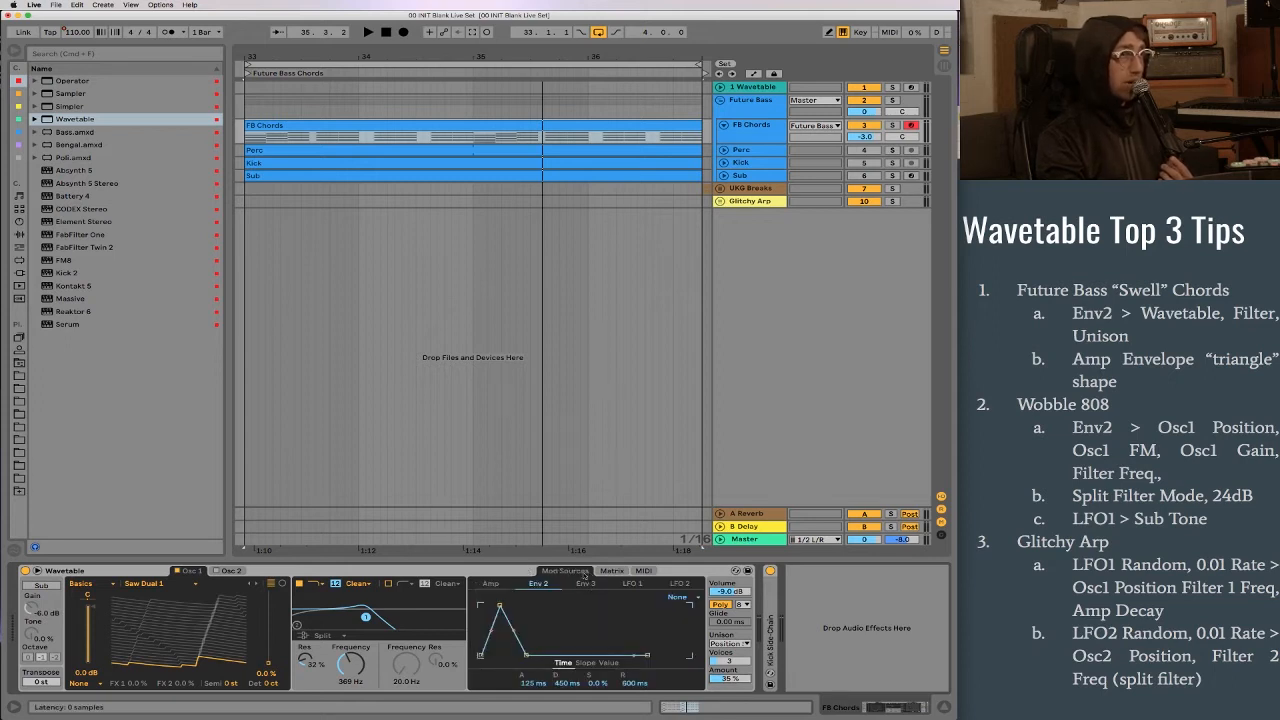
click(607, 571)
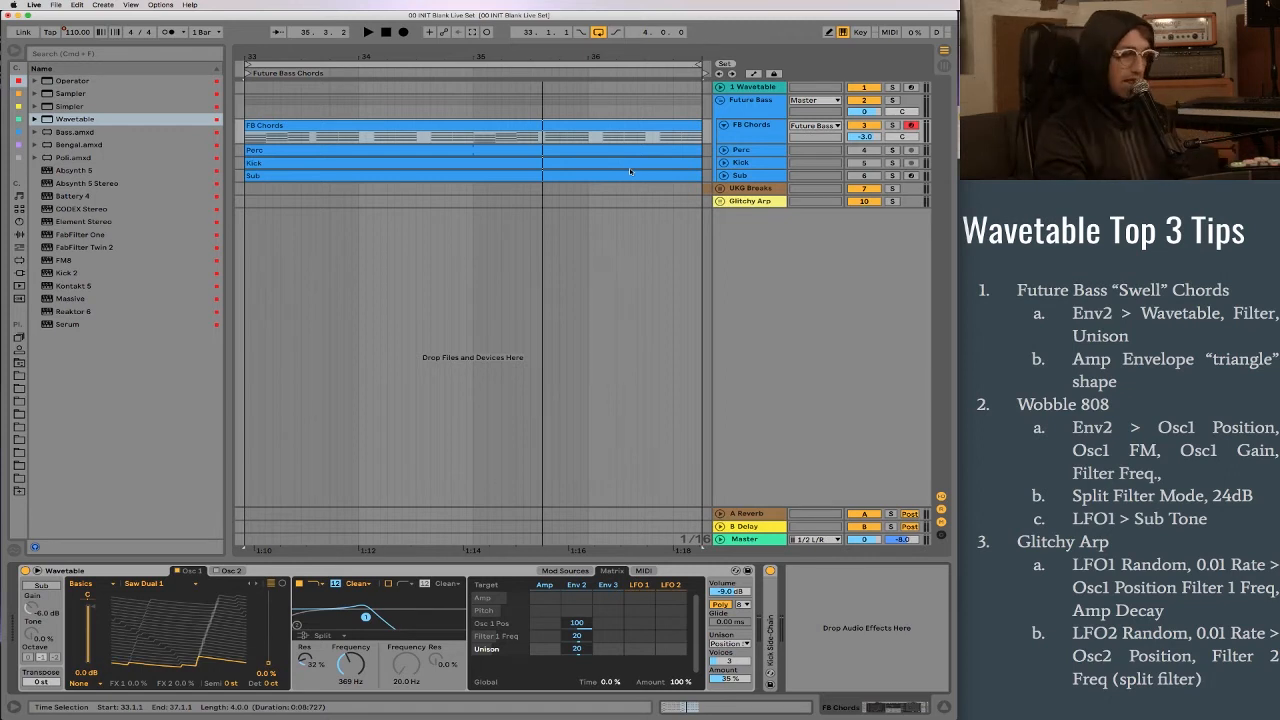
Play the chords briefly and review how Env 2 modulates Osc 1 position and unison amount, ending on Env 2's envelope
key(space)
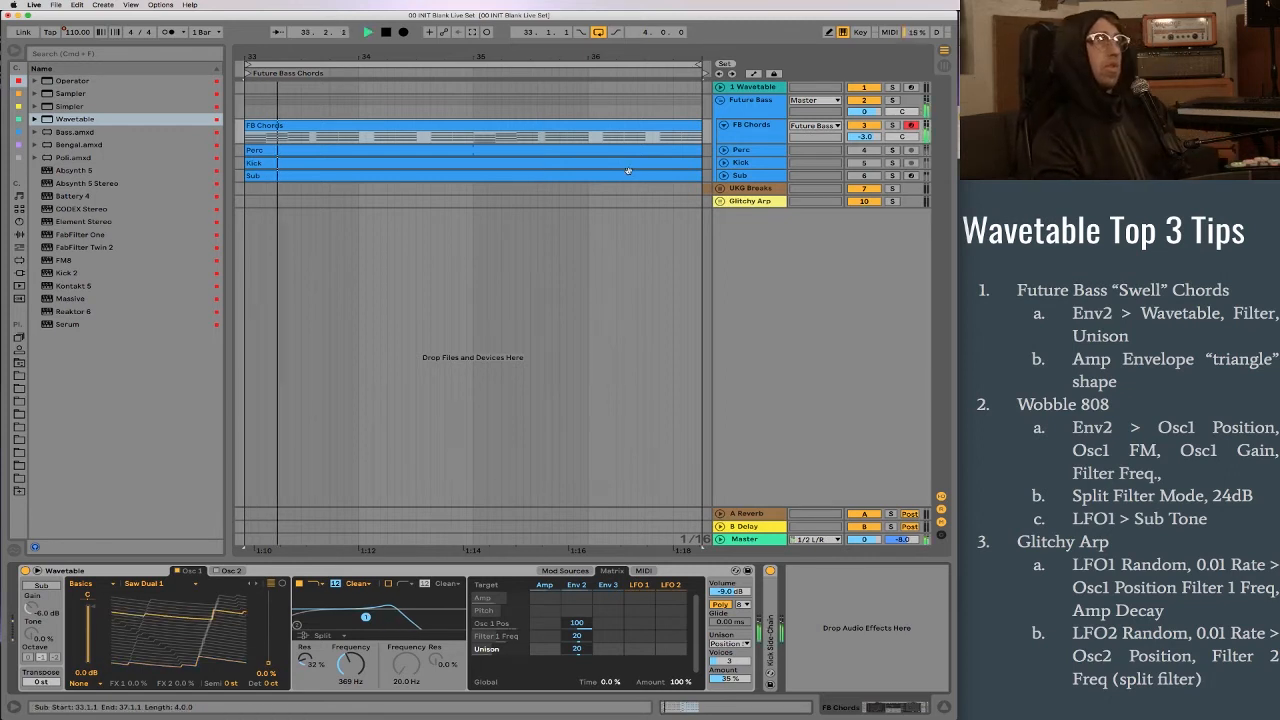
key(space)
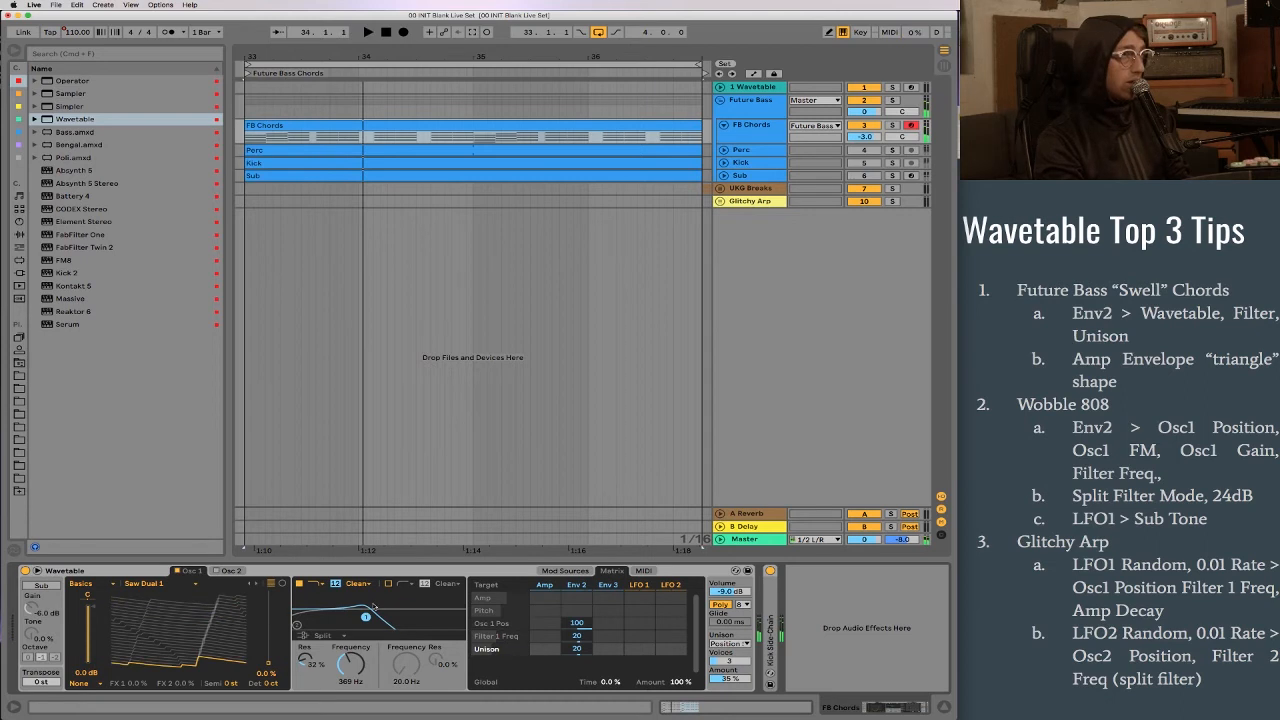
click(268, 665)
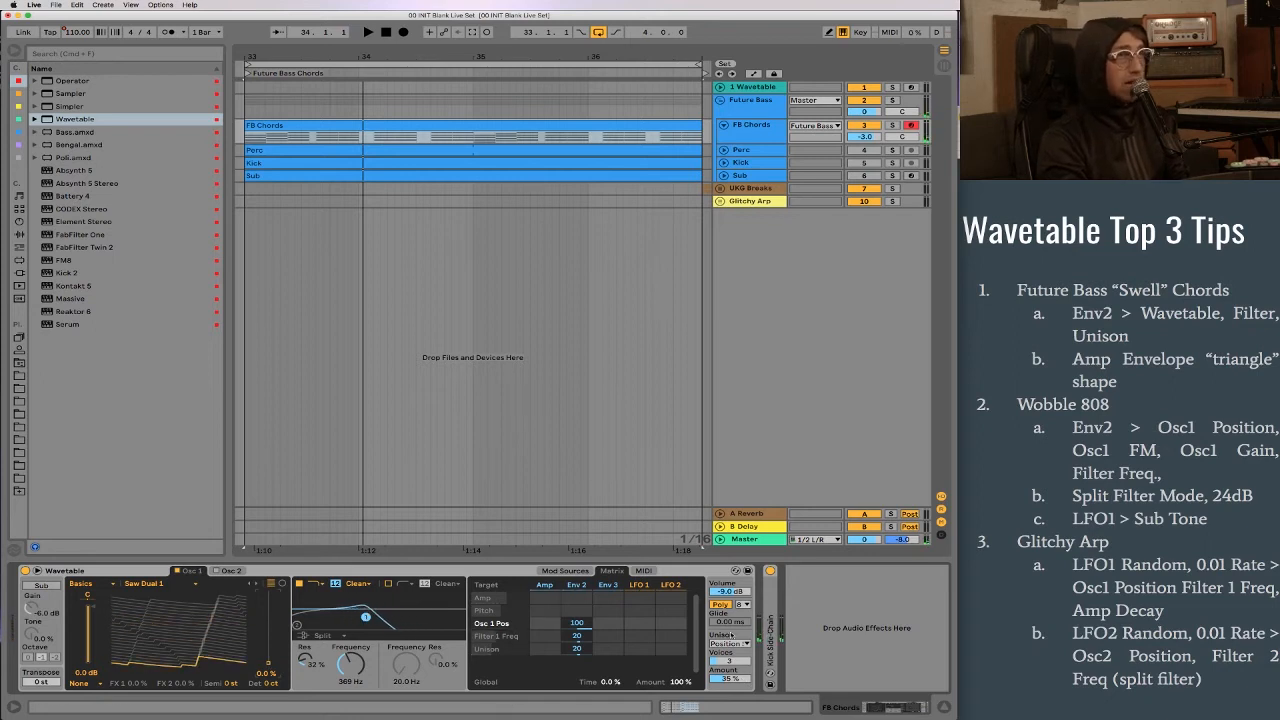
click(735, 679)
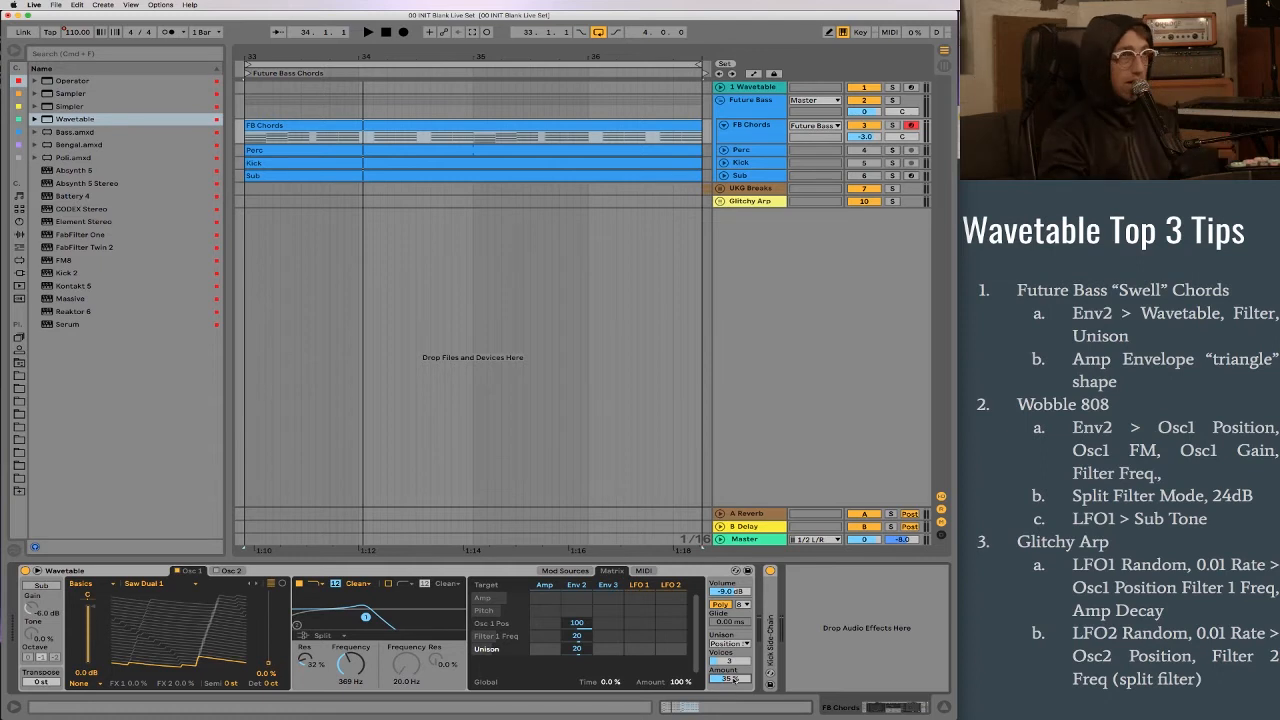
click(578, 586)
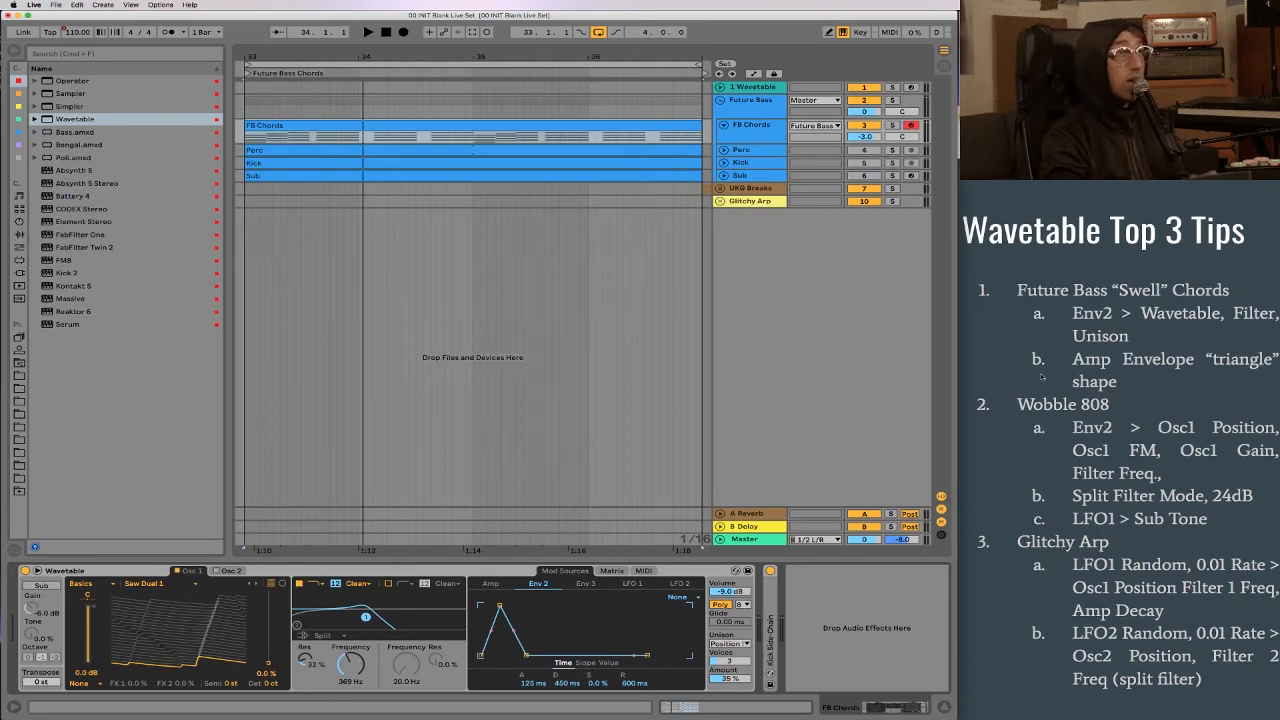
Mute the Kick and Sub tracks, restore them, and play the loop with the FB Chords clip selected
click(869, 163)
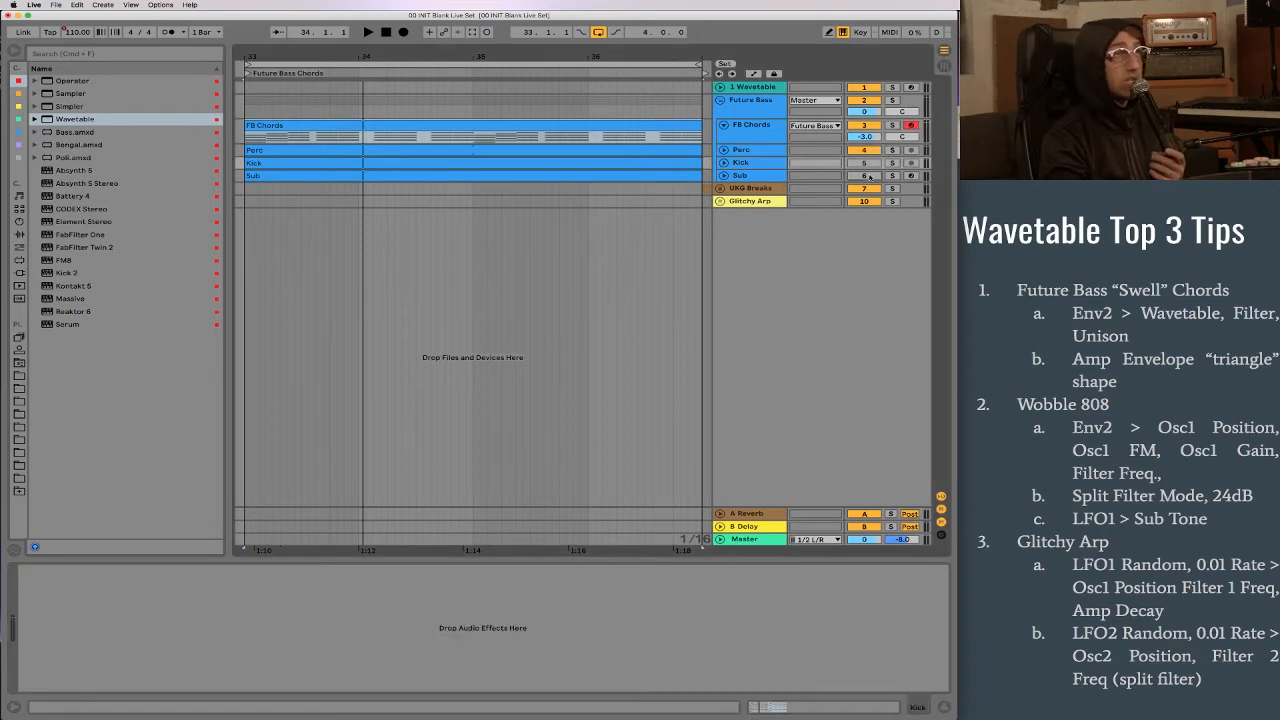
drag(443, 55, 393, 24)
click(389, 122)
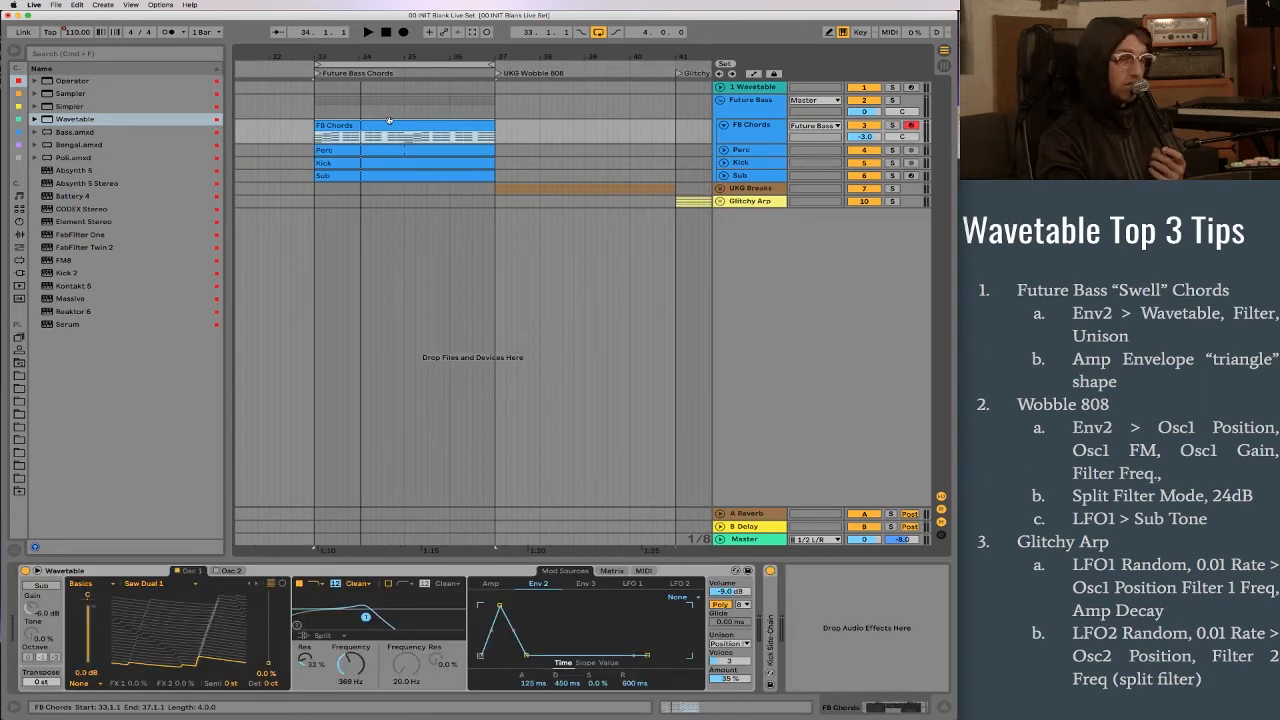
key(space)
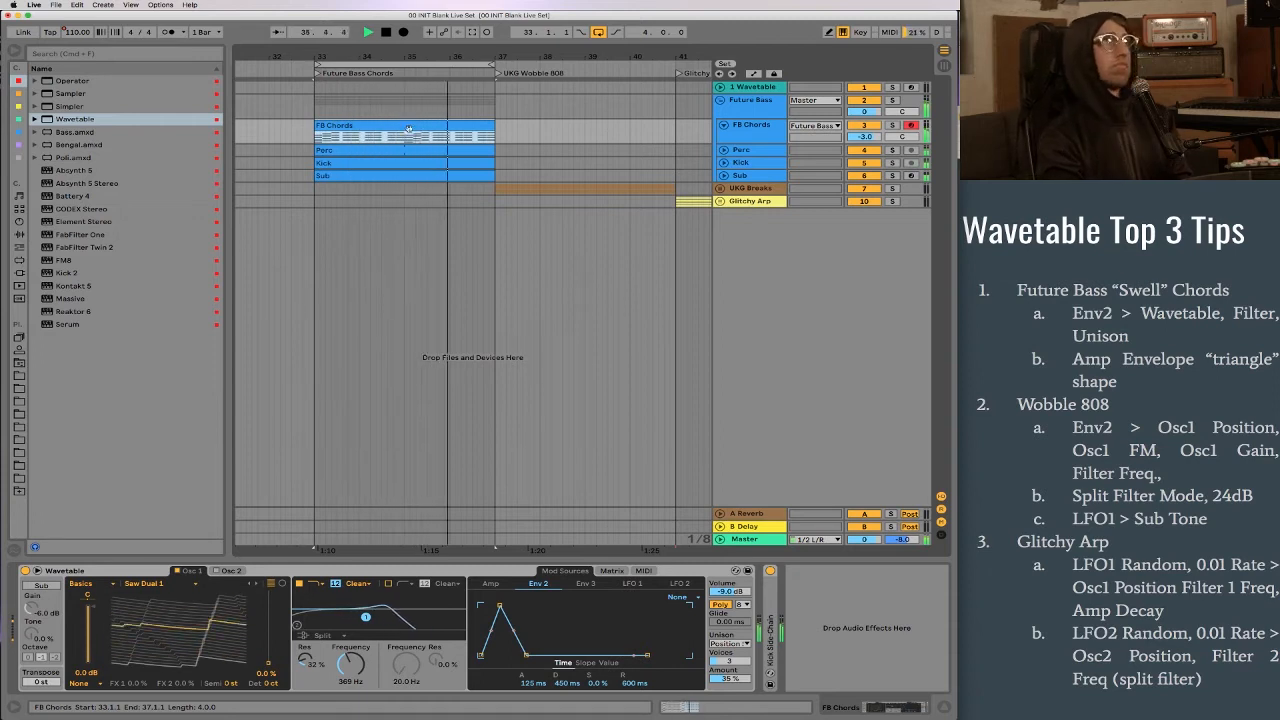
Solo the FB Chords track during loop playback, restore the full mix, and stop playback
click(892, 125)
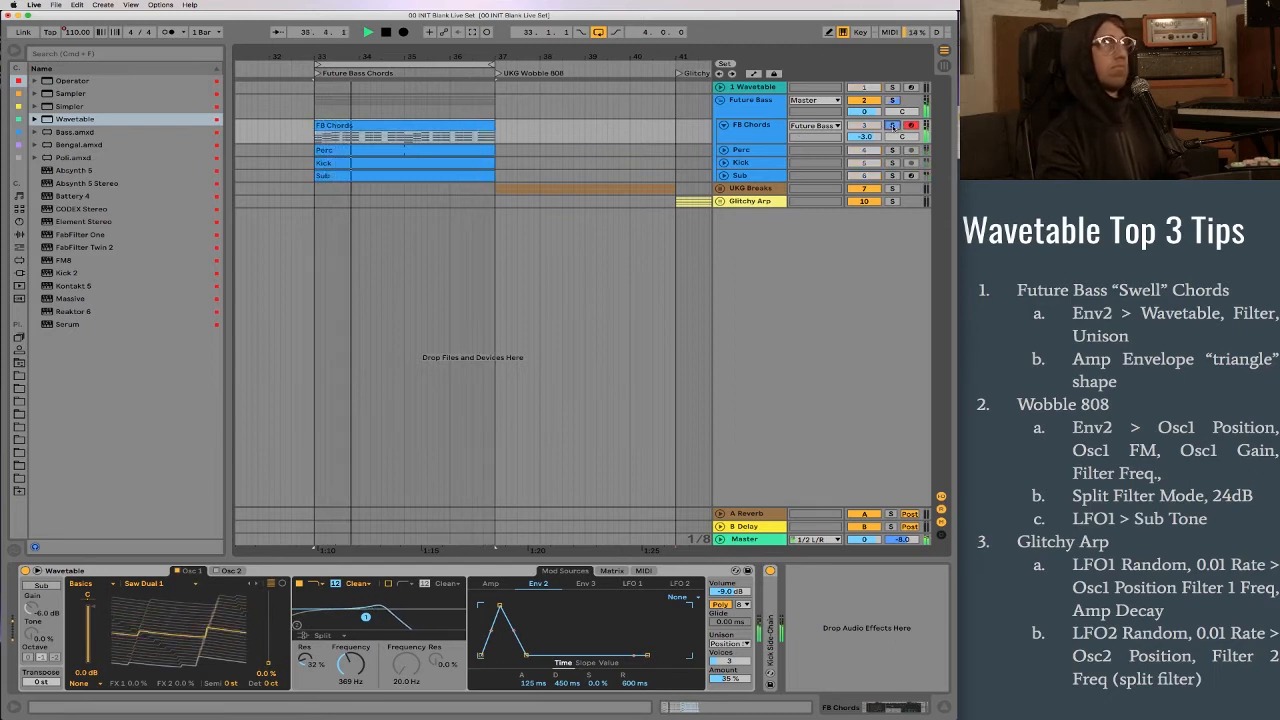
click(892, 125)
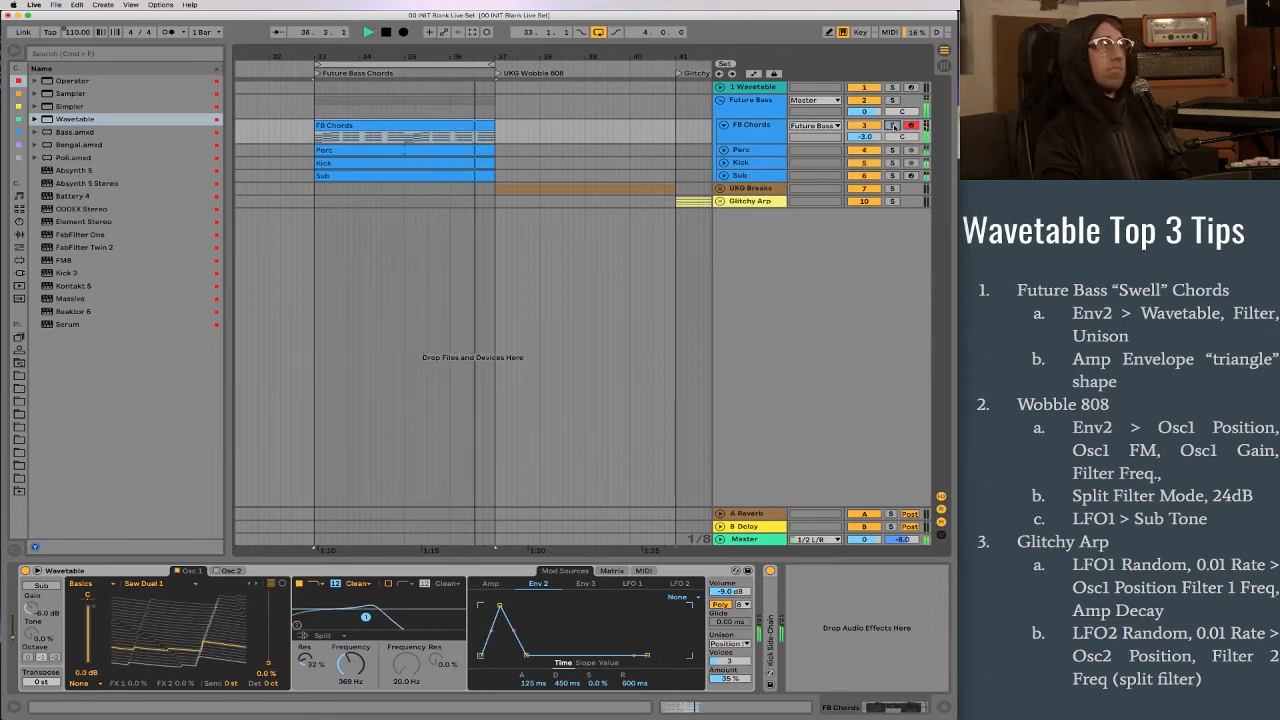
key(space)
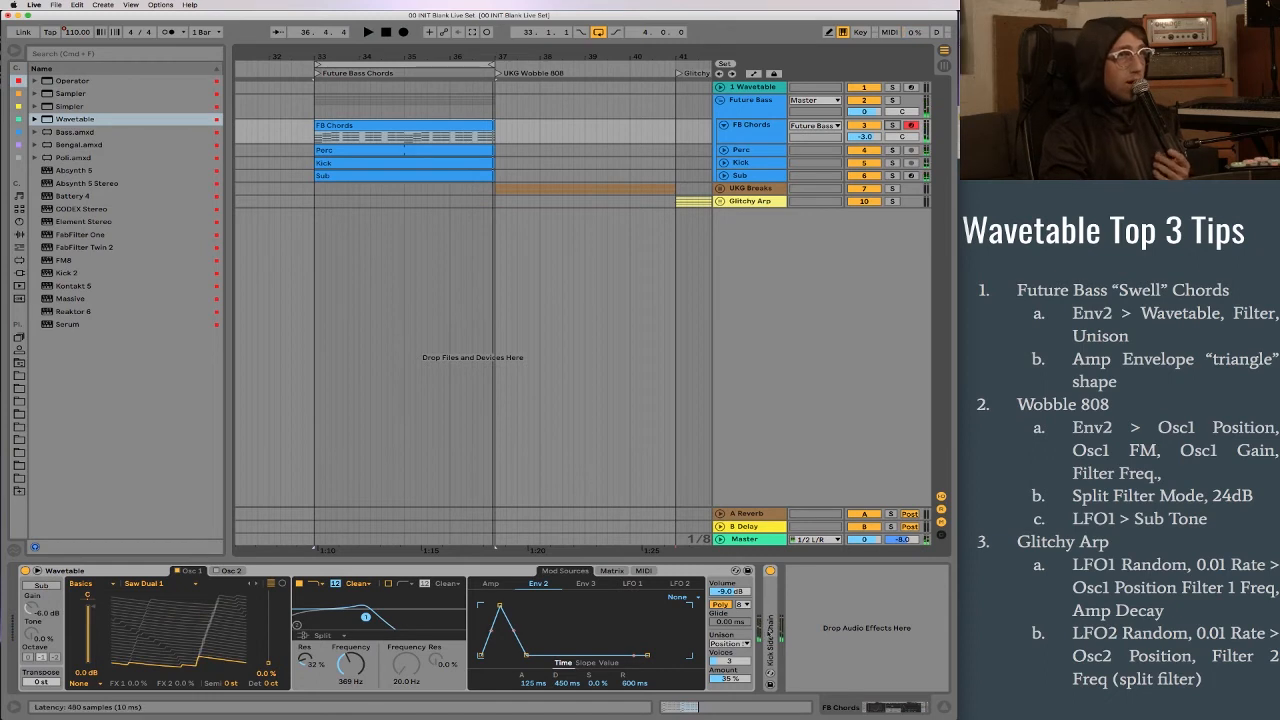
Unfold the Kick Side-Chain compressor on the FB Chords track so that its full controls are in view
double_click(770, 640)
scroll(840, 619, right, 3)
scroll(840, 619, right, 2)
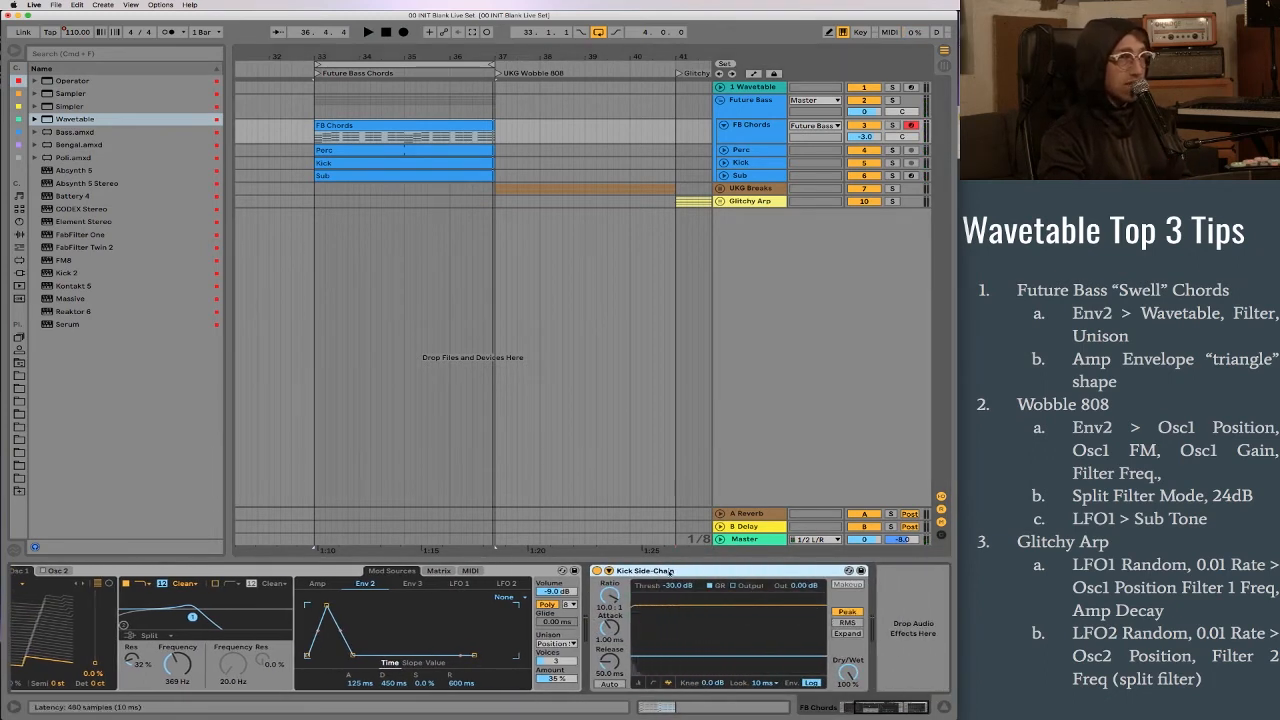
Unfold the Perc, Kick and Sub tracks, select the Sub clip, and toggle the Sub track's solo on and off
click(724, 150)
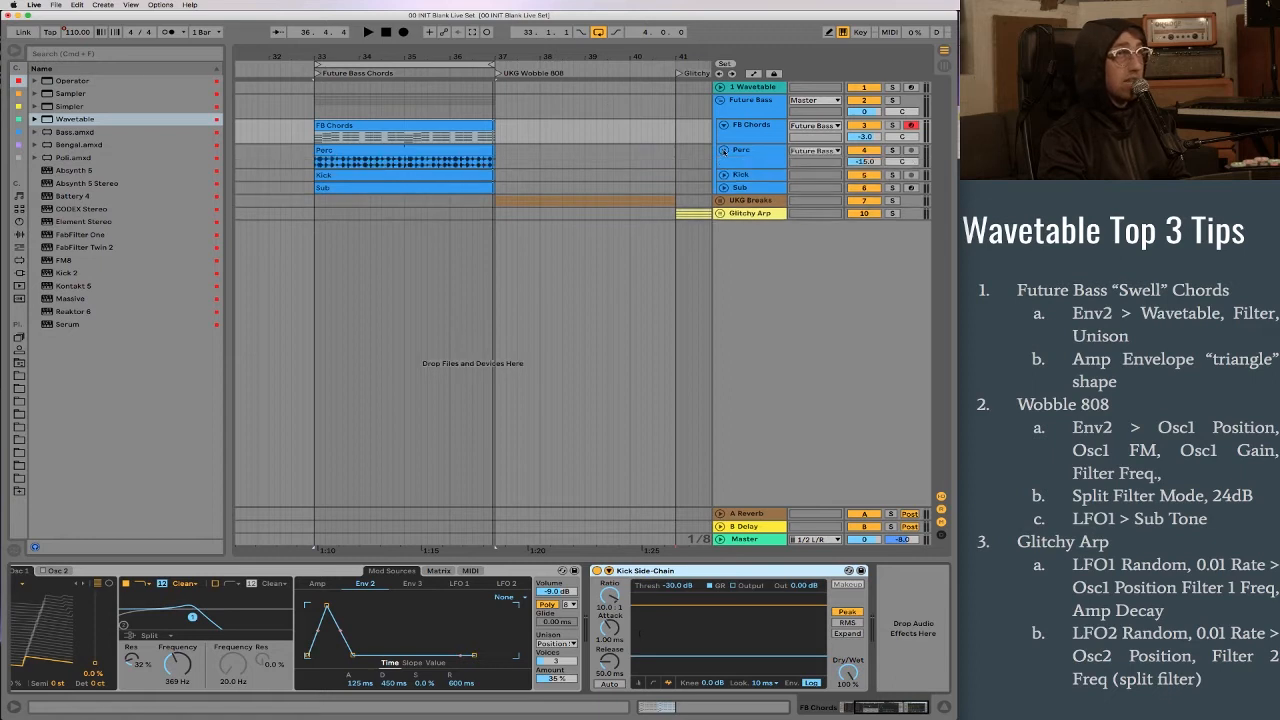
click(723, 175)
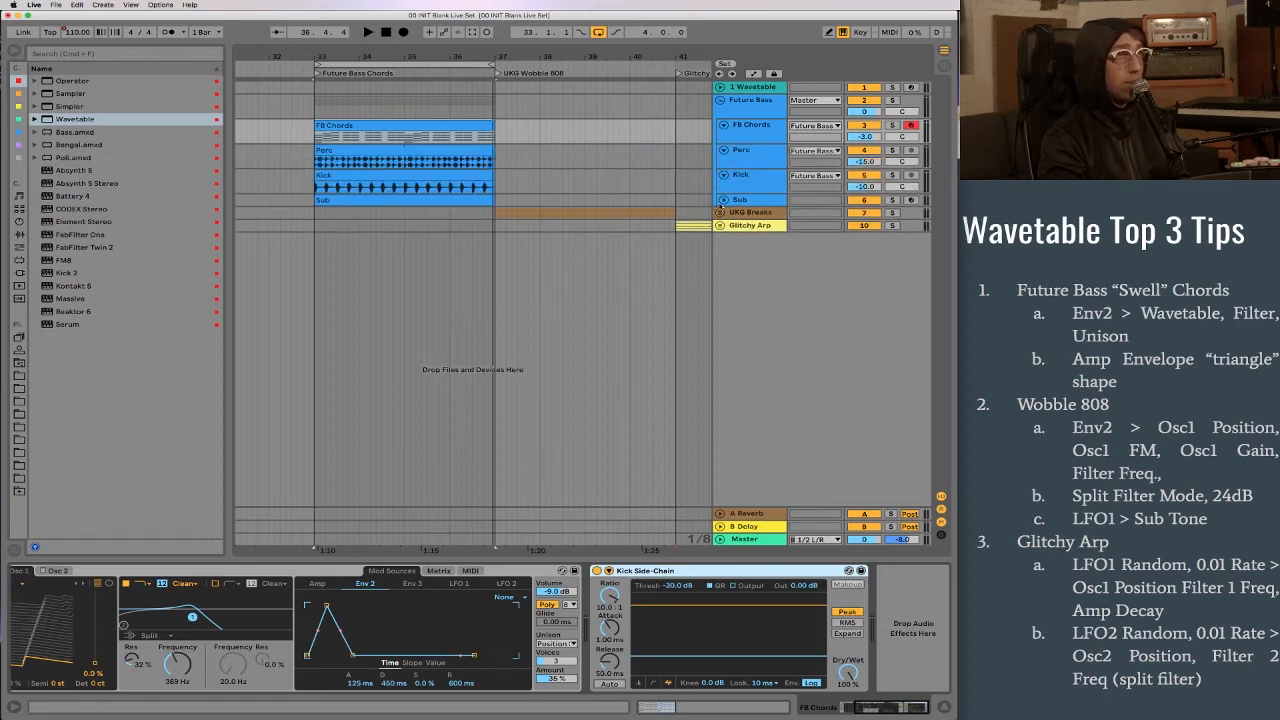
click(724, 201)
click(442, 200)
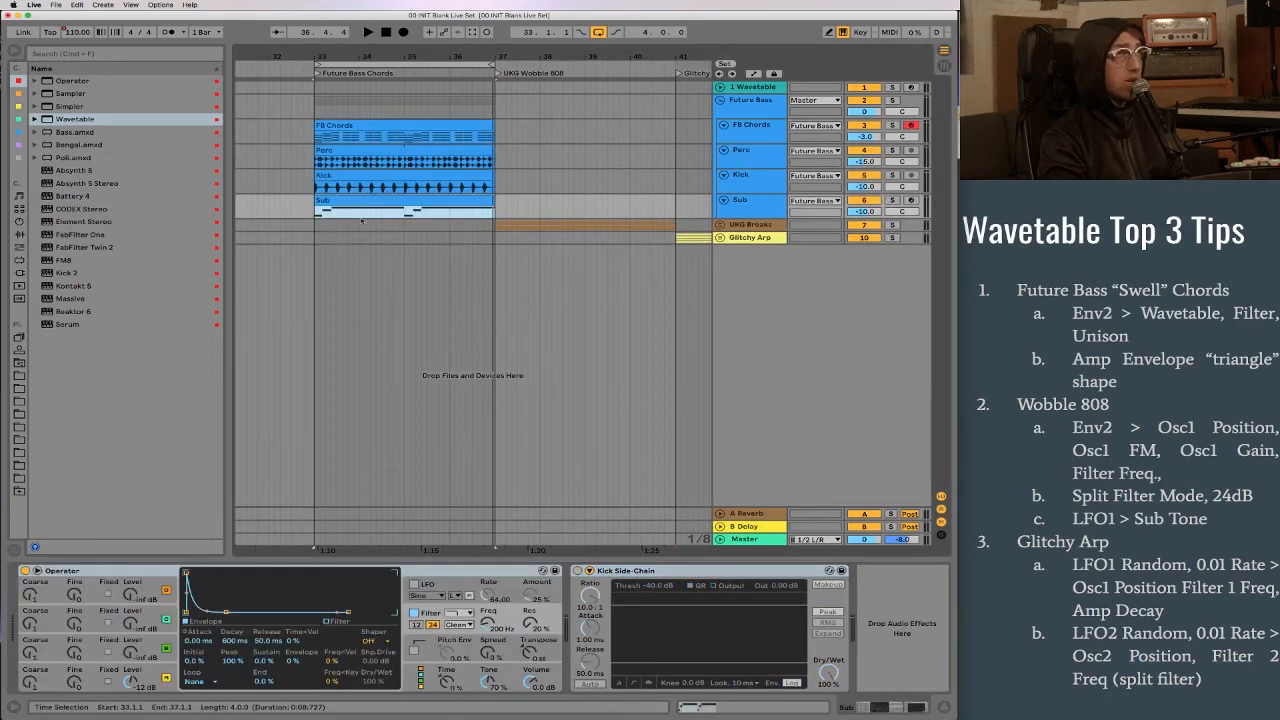
click(893, 201)
click(893, 201)
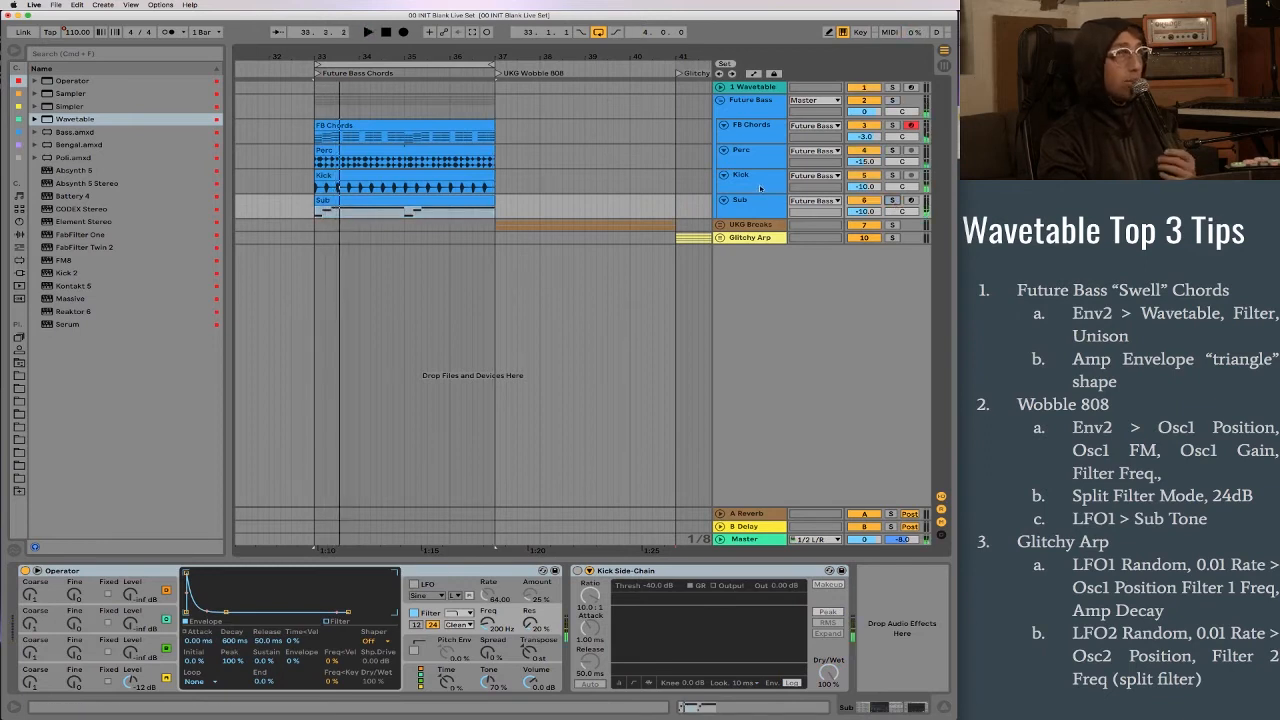
Turn on the Kick Side-Chain compressor on the Sub track
click(760, 188)
click(771, 204)
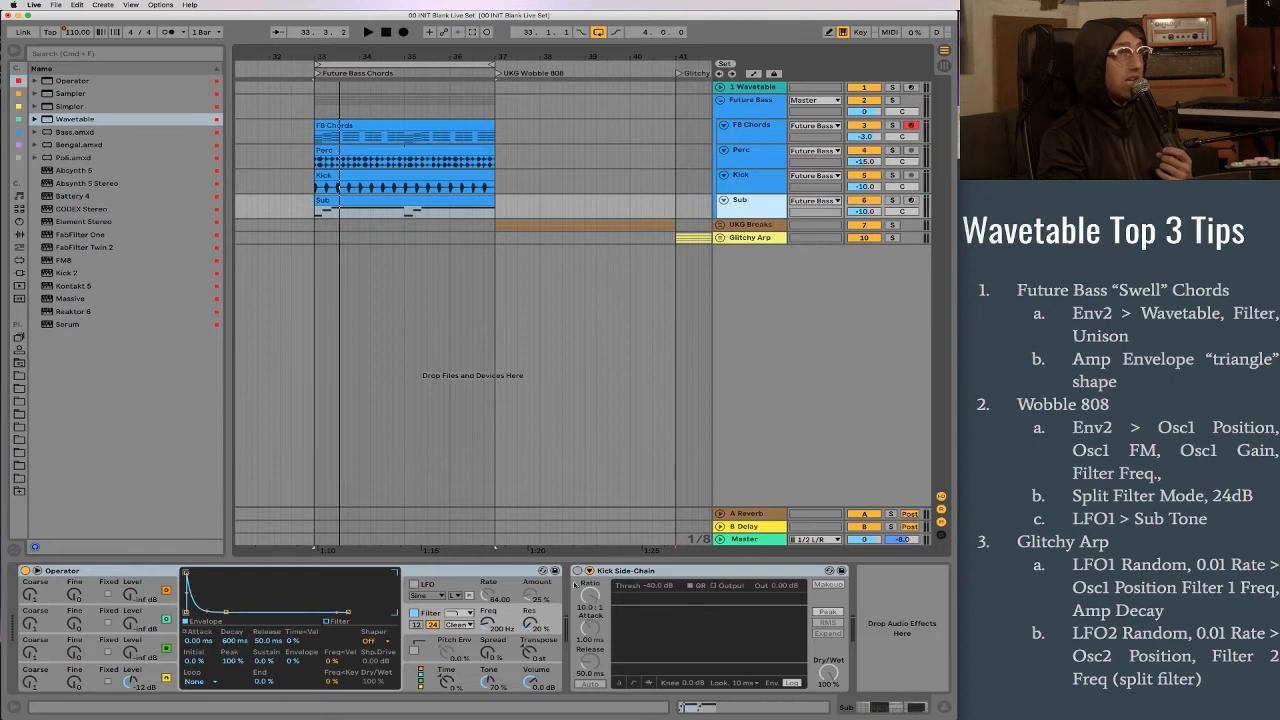
click(577, 570)
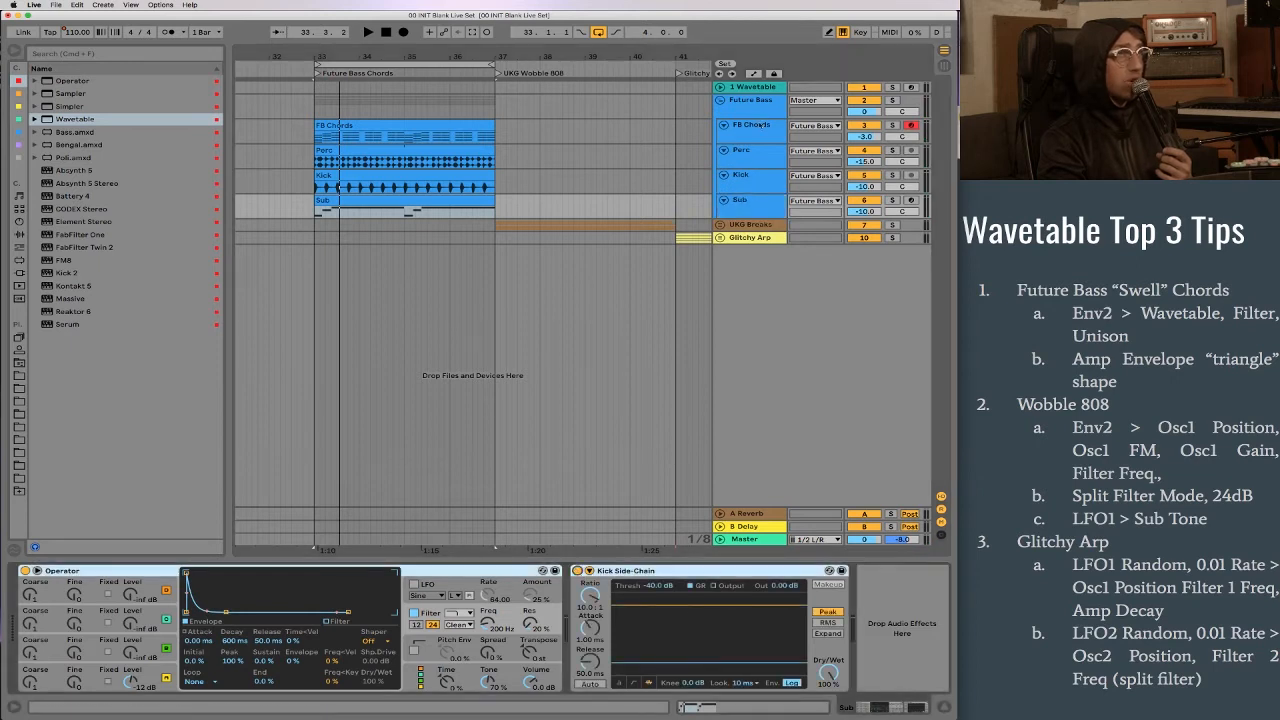
Play the section briefly with FB Chords selected to watch its Kick Side-Chain gain reduction
click(760, 128)
key(space)
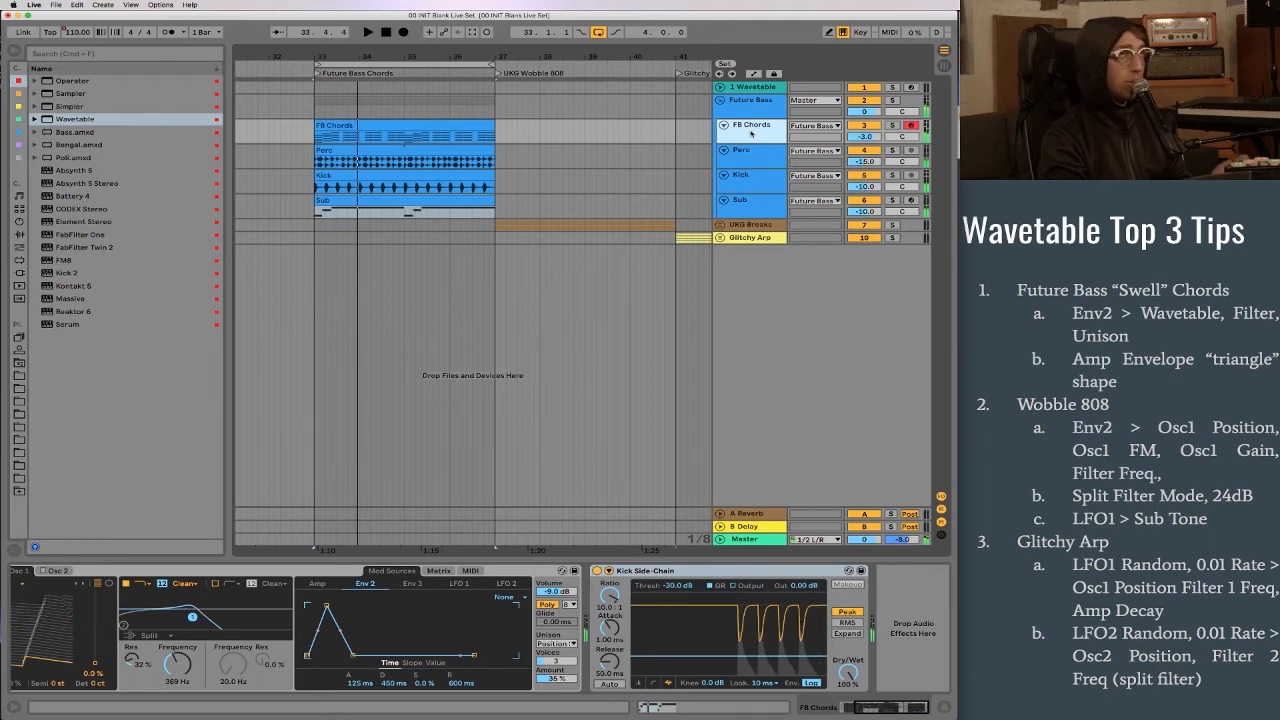
key(space)
Fold the Future Bass group, unfold the UKG Breaks group, and select the Wobble 808 clip
click(719, 100)
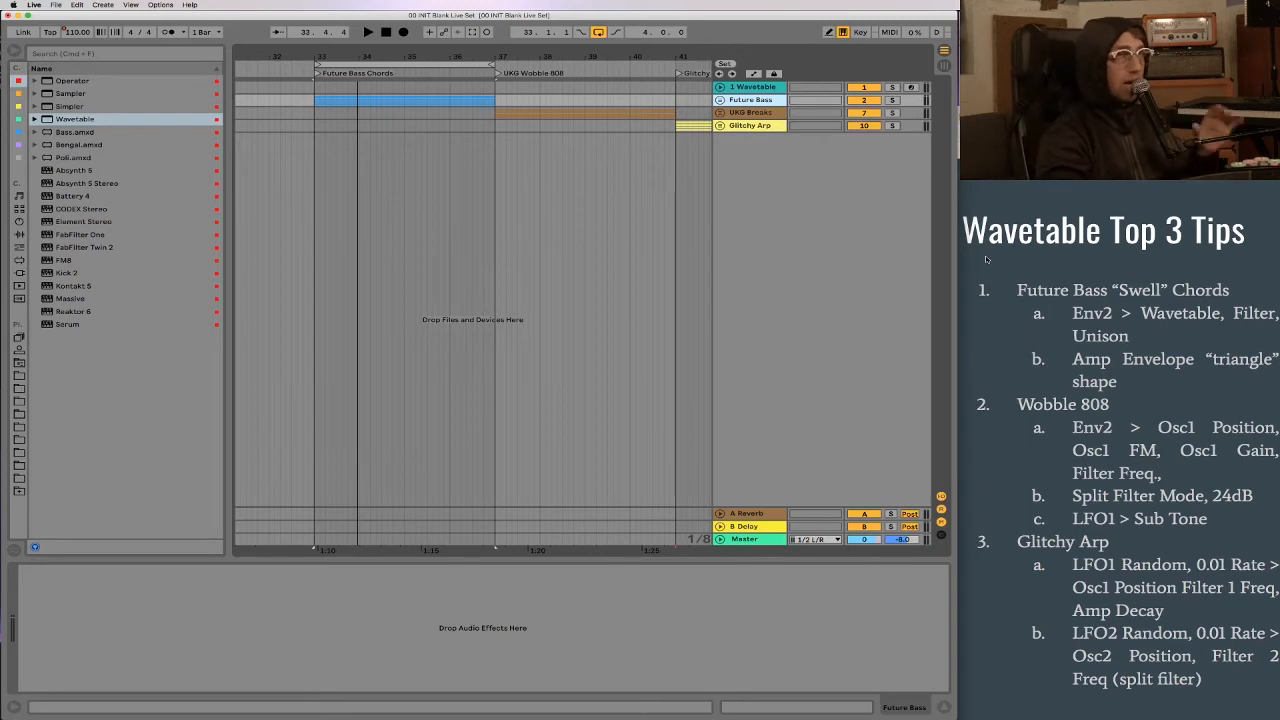
click(720, 113)
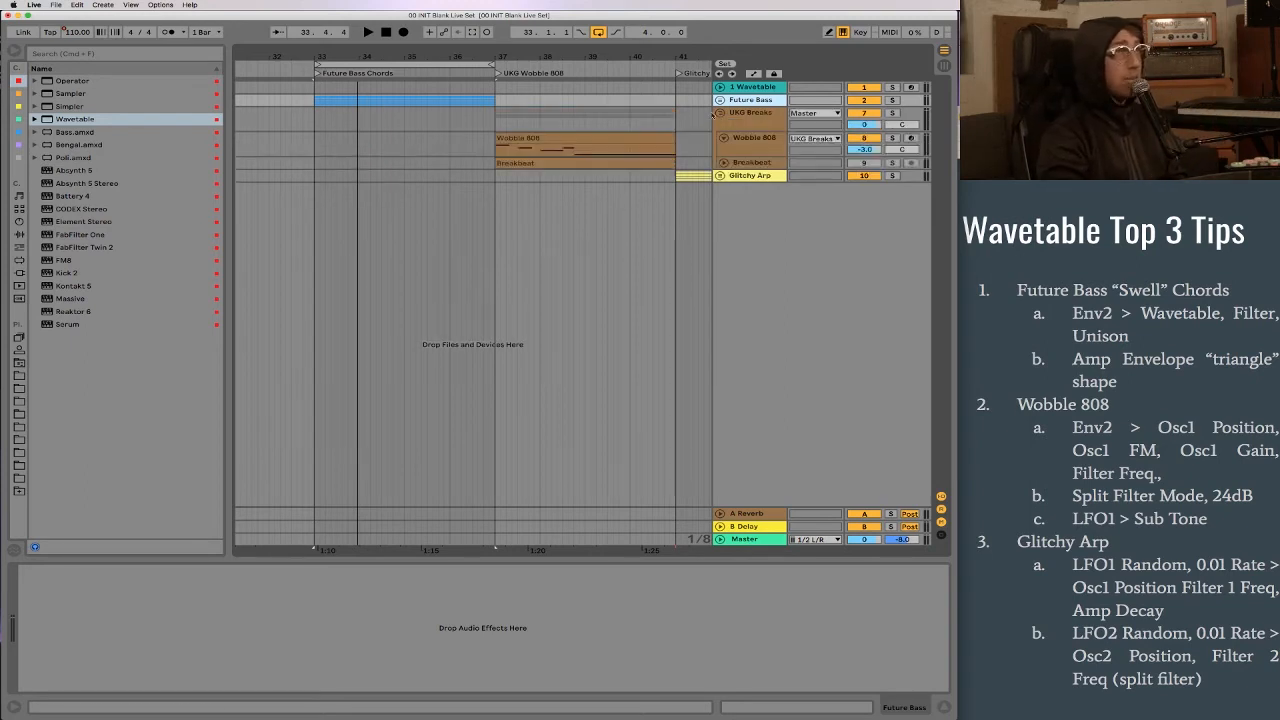
click(590, 136)
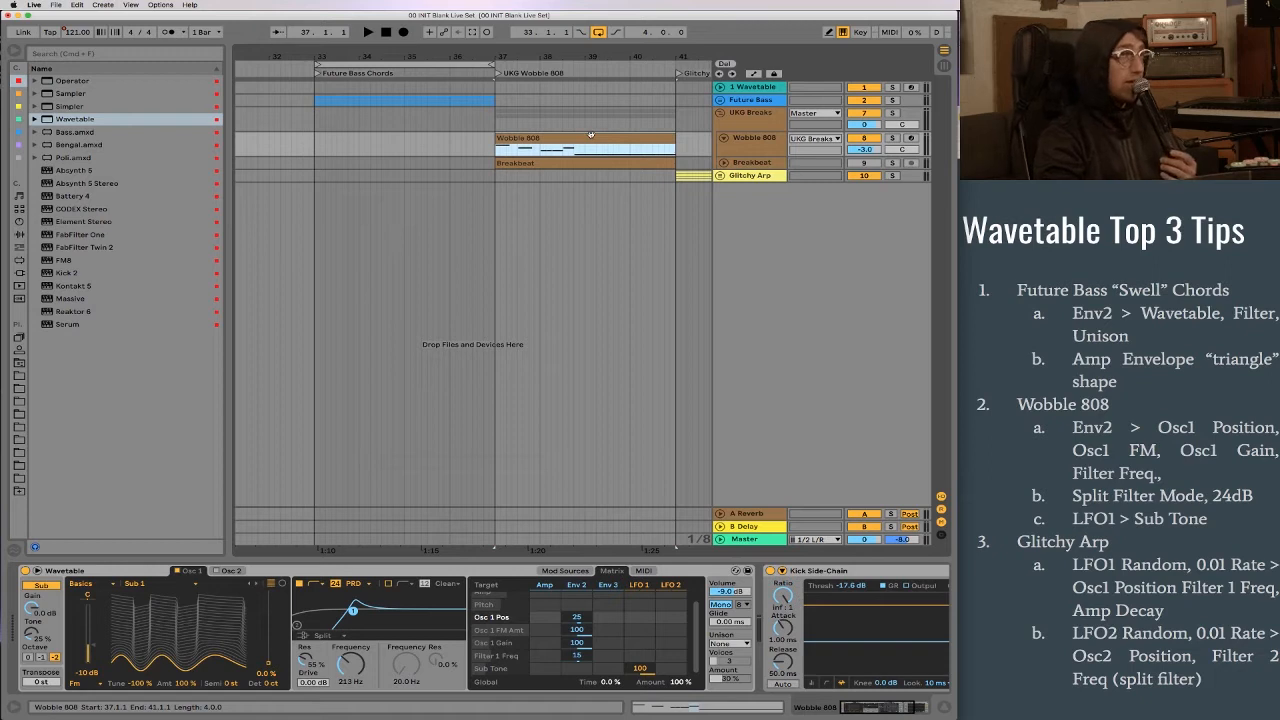
Move the four-bar loop to the UKG Wobble 808 section at bar 37 and play it with the Wobble 808 clip selected
scroll(600, 137, right, 3)
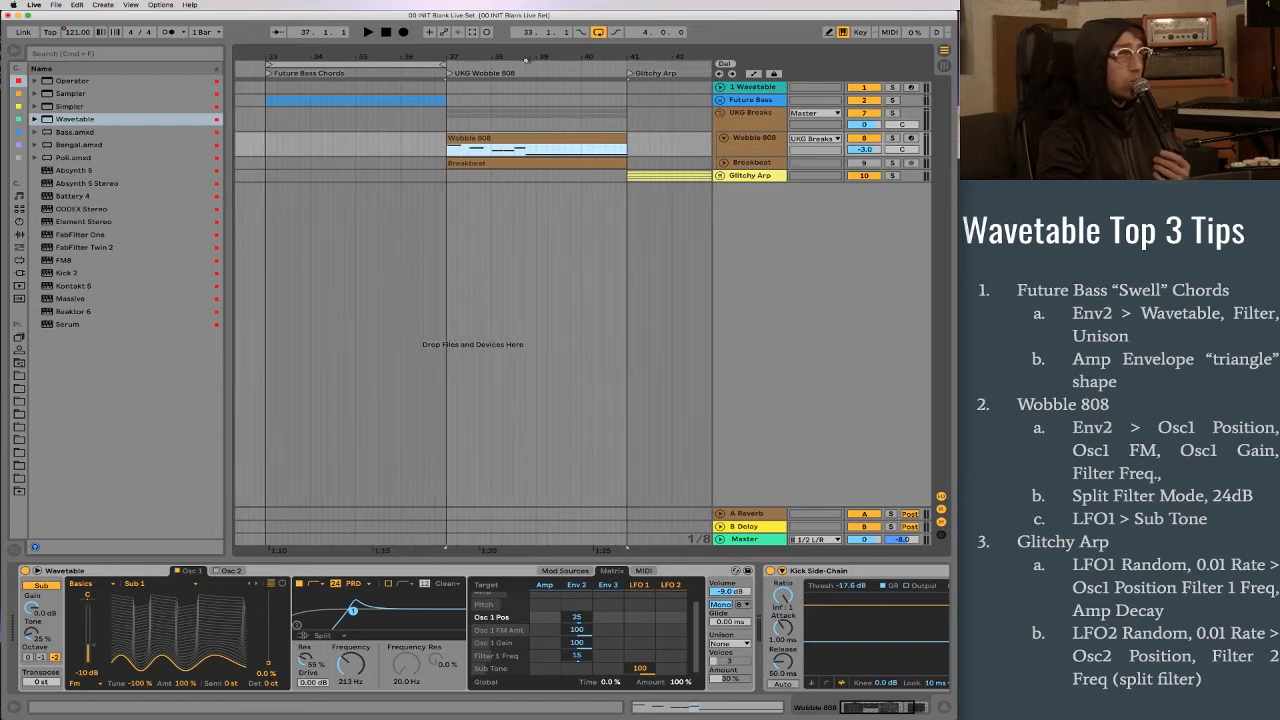
drag(357, 66, 457, 150)
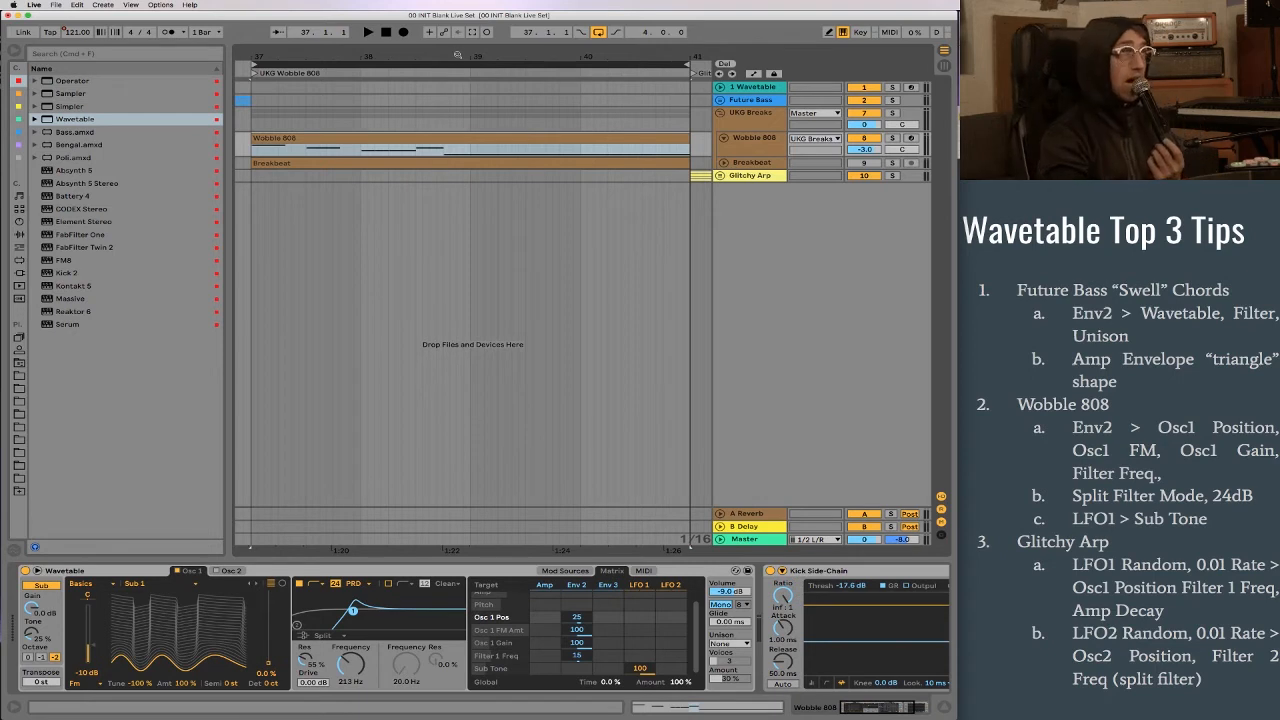
click(635, 137)
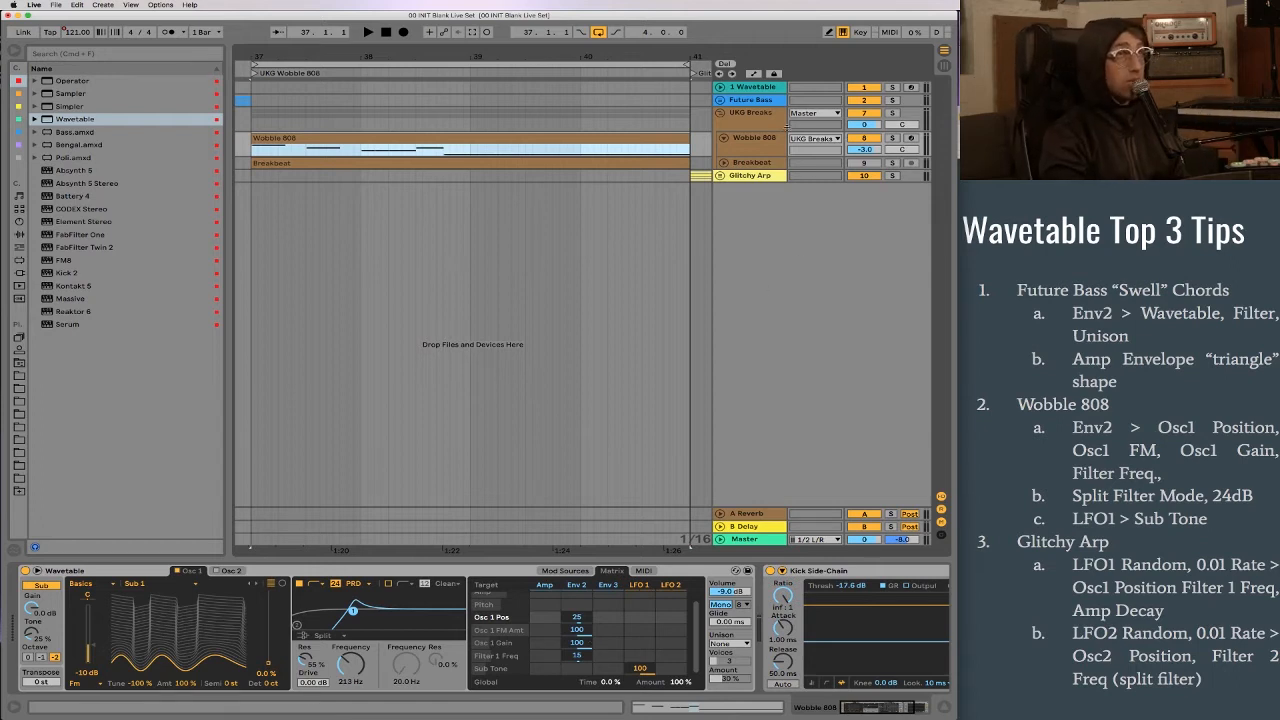
key(space)
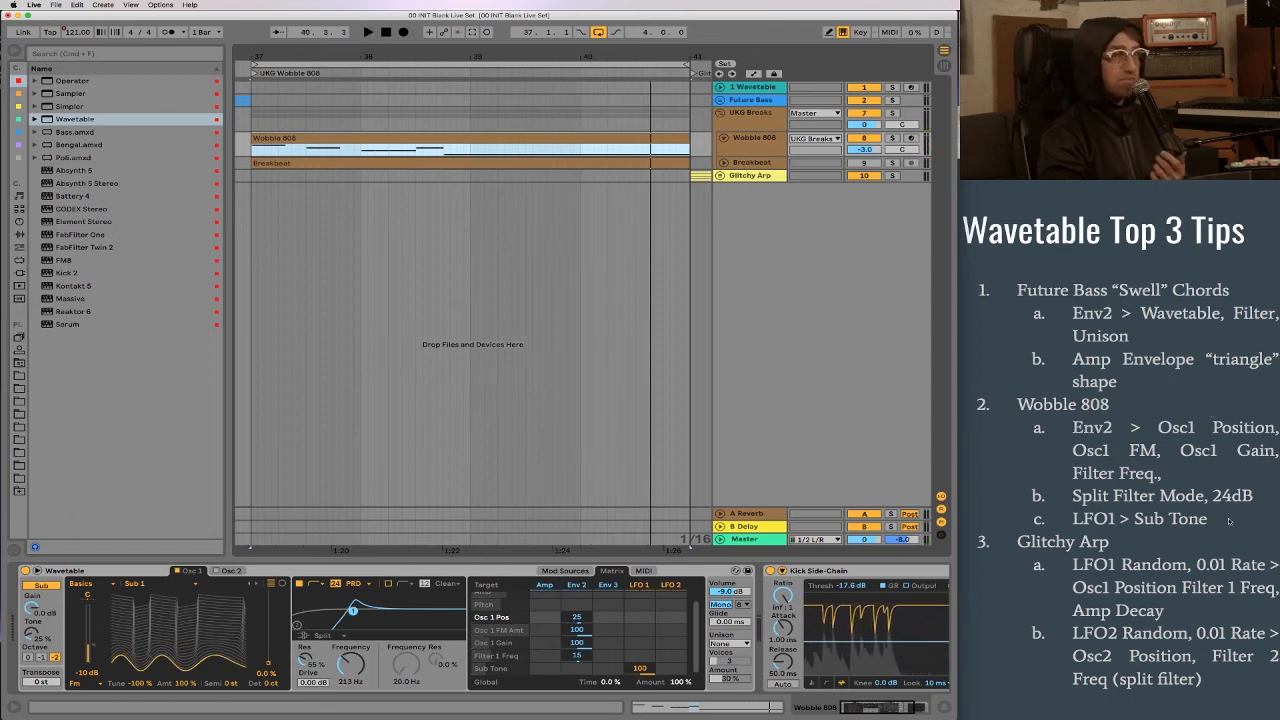
Examine the Wobble 808 patch's Amp and Env 2 envelopes, and Env 2's routing in the modulation matrix
click(545, 586)
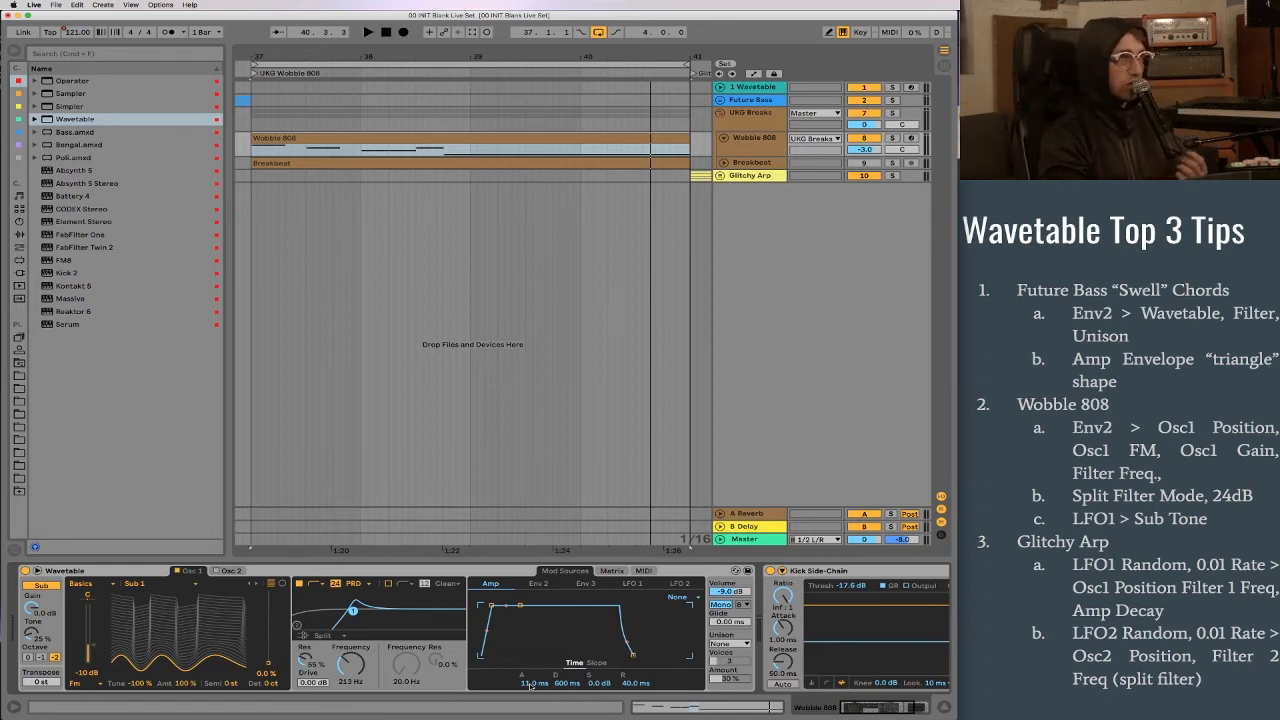
click(539, 584)
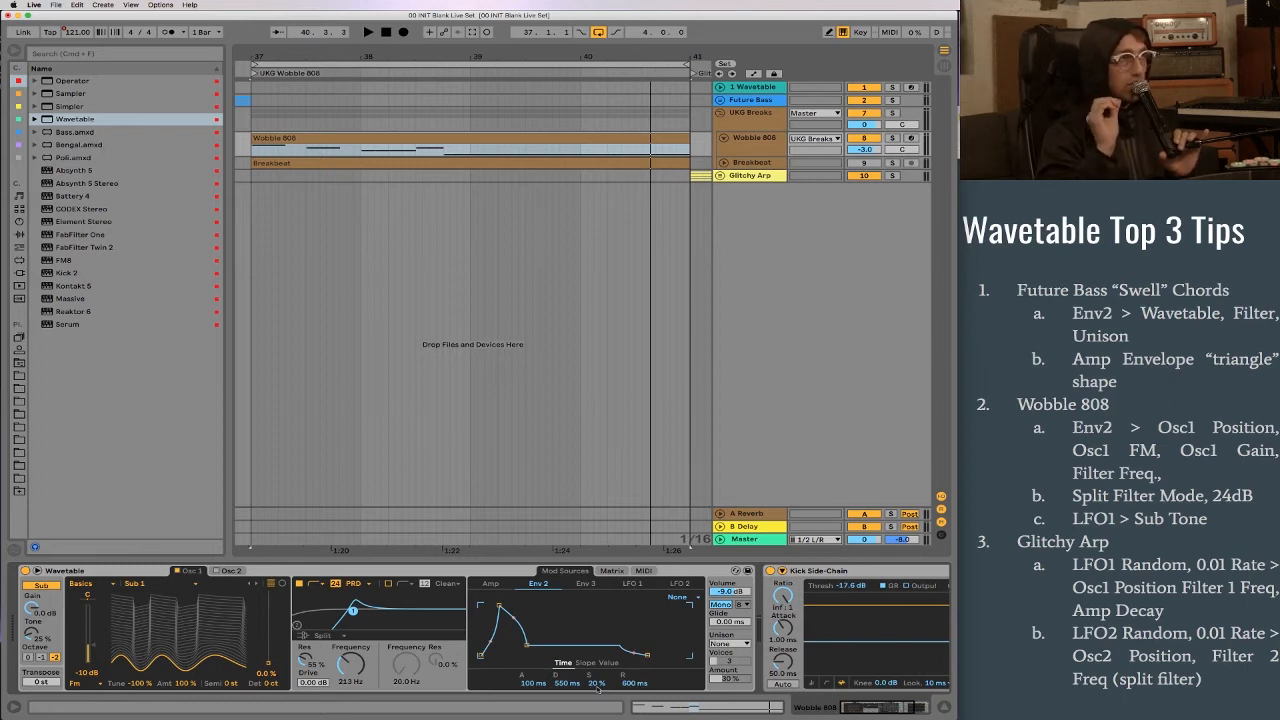
click(612, 571)
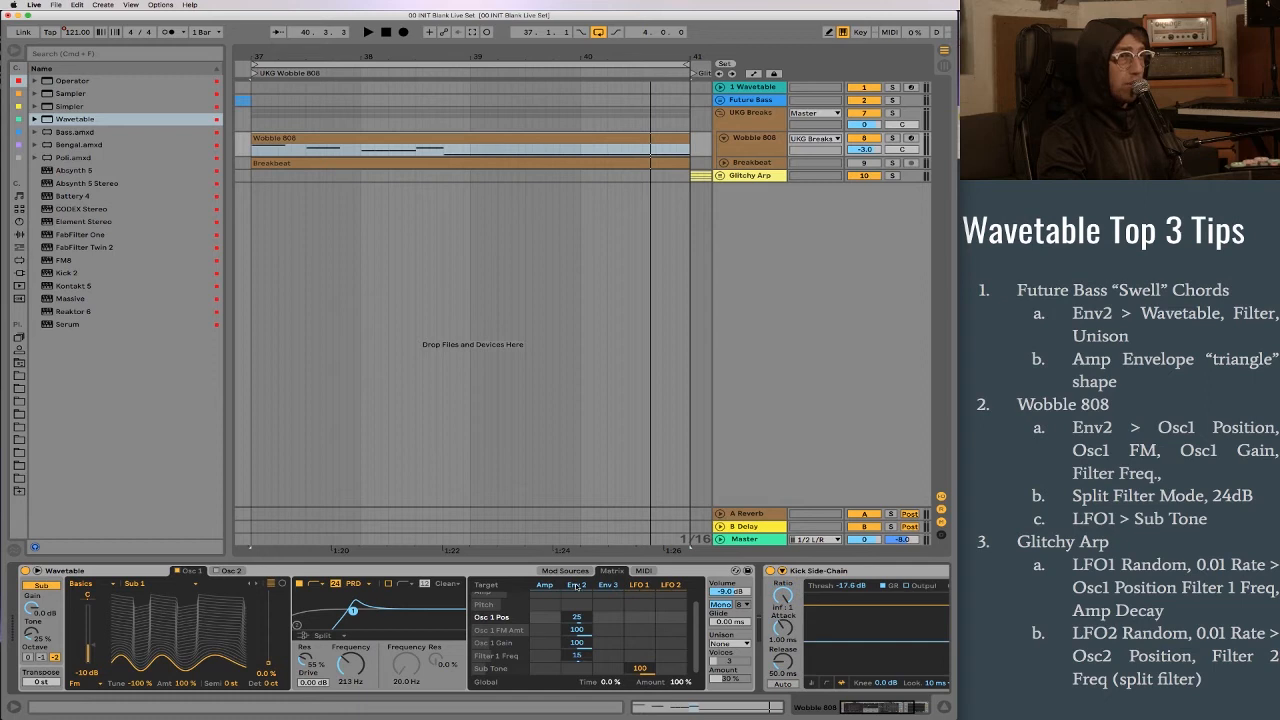
Arm the Wobble 808 track, set the computer keyboard octave to C2–D3, and audition the bass
key(z)
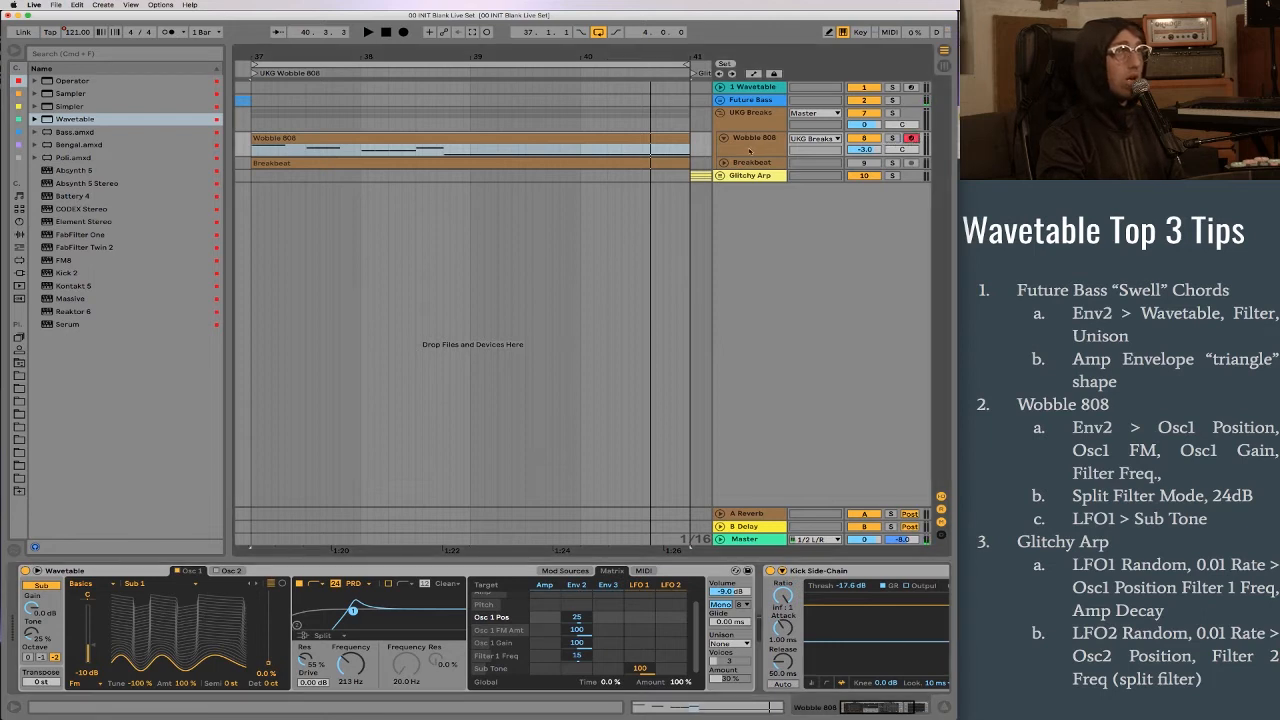
click(910, 137)
key(z)
key(x)
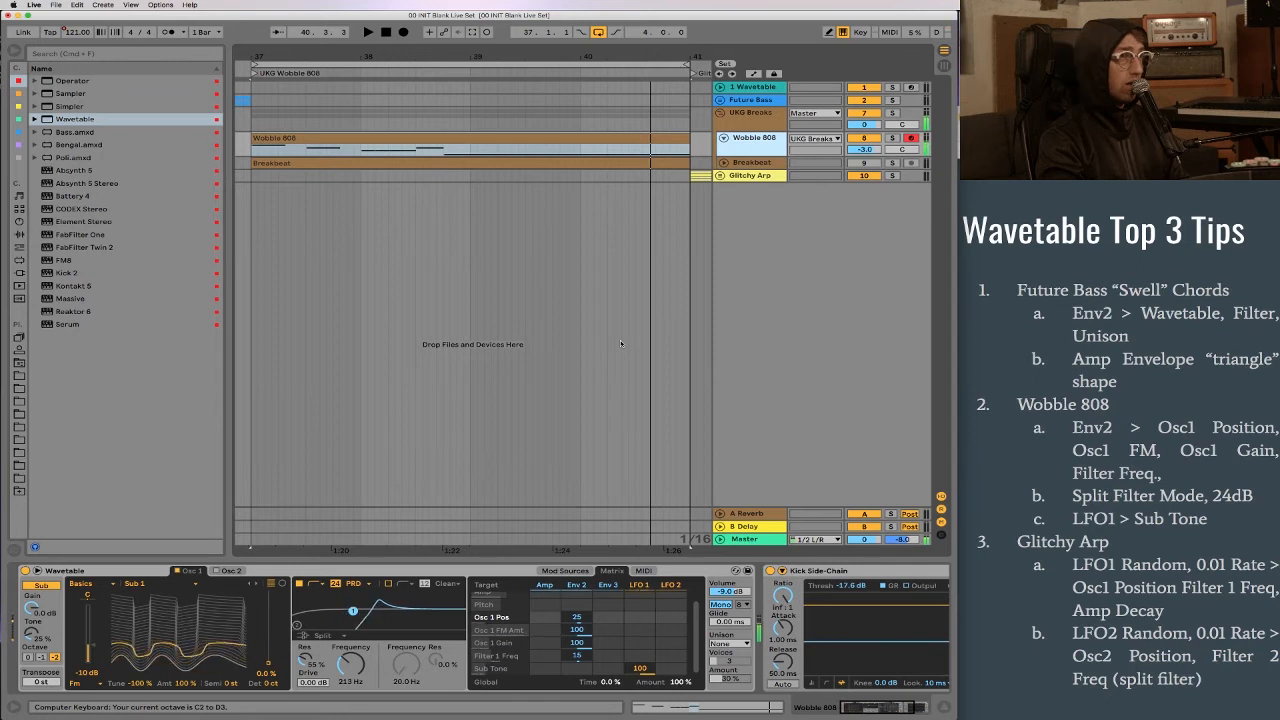
Review the oscillator effect modes available for Osc 1, keeping Fm selected
click(75, 685)
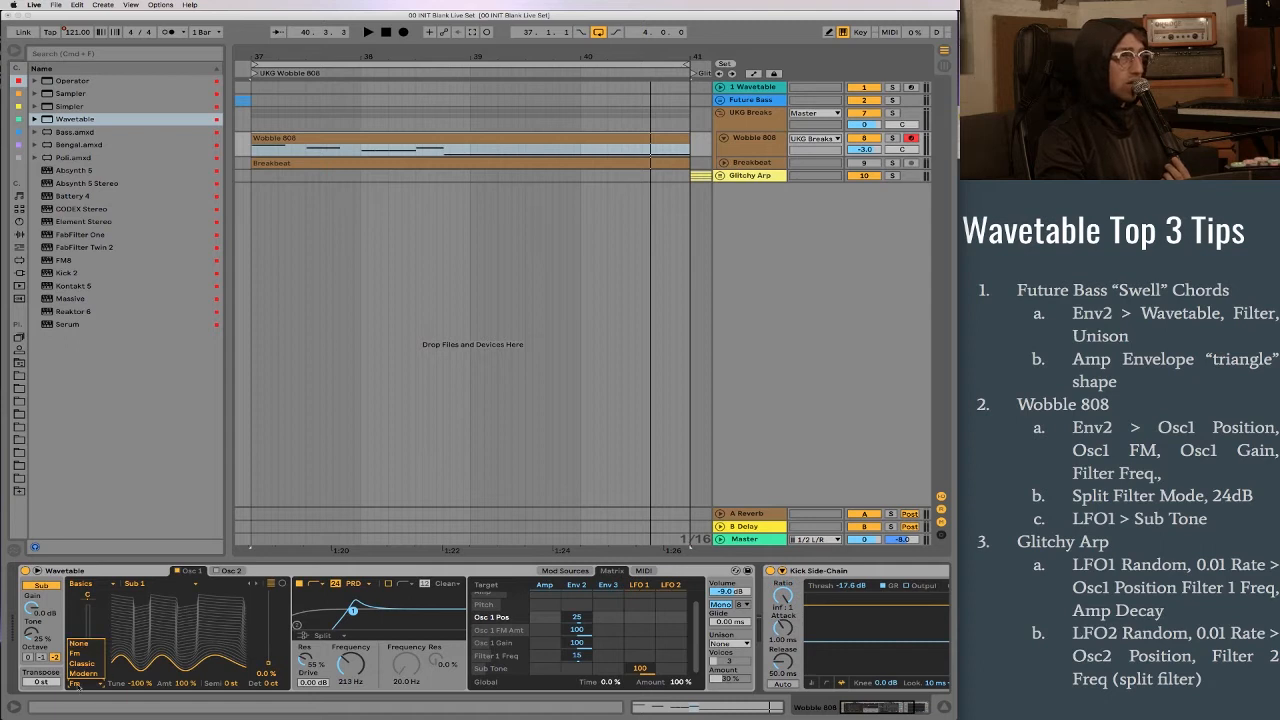
click(76, 686)
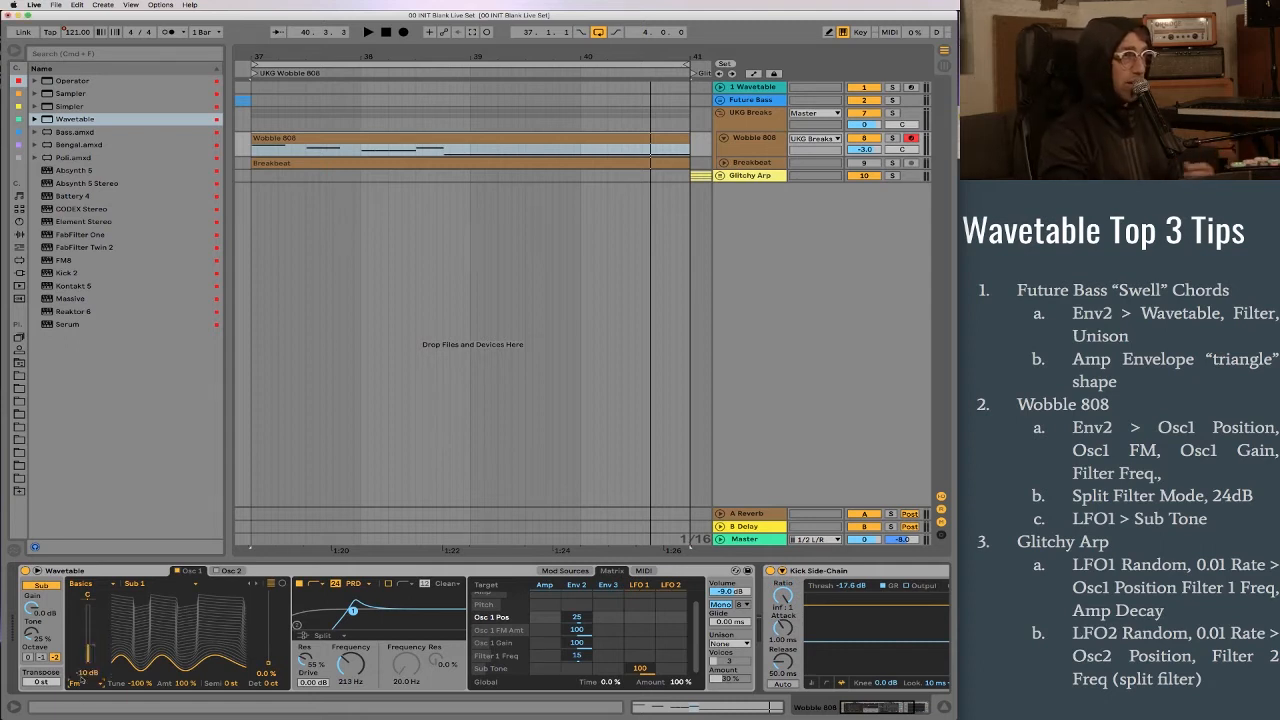
click(74, 684)
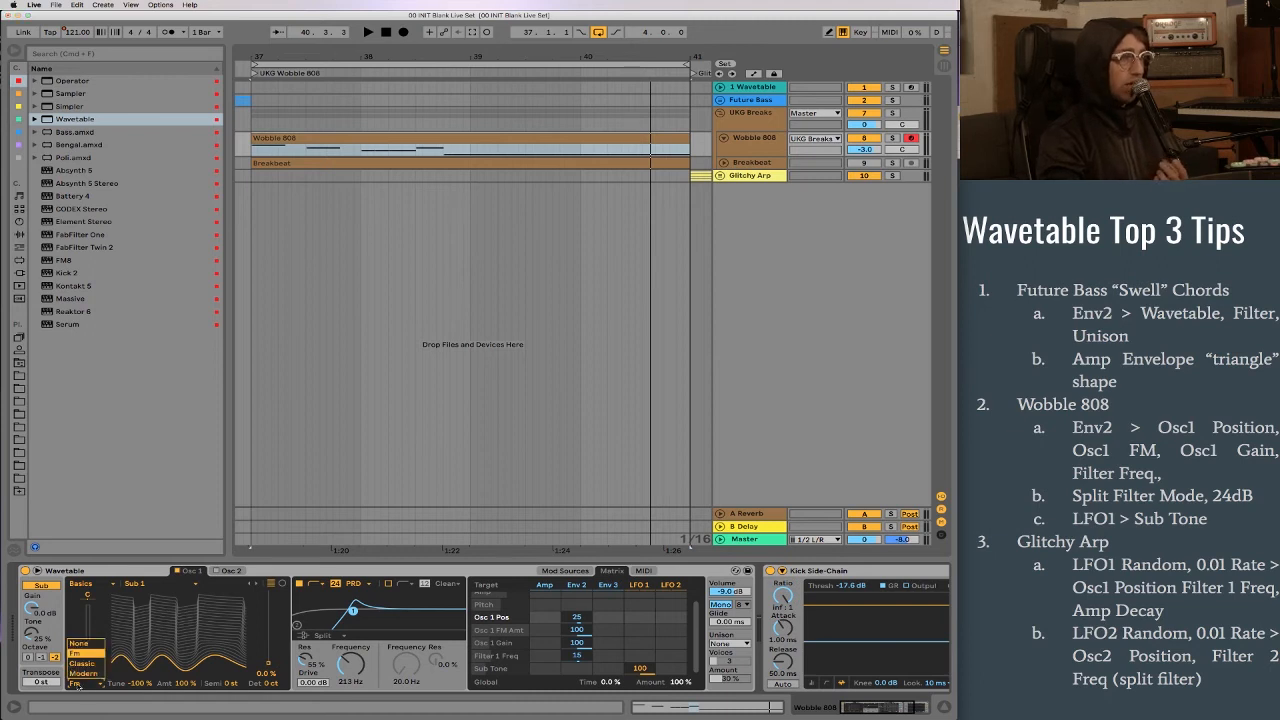
click(77, 684)
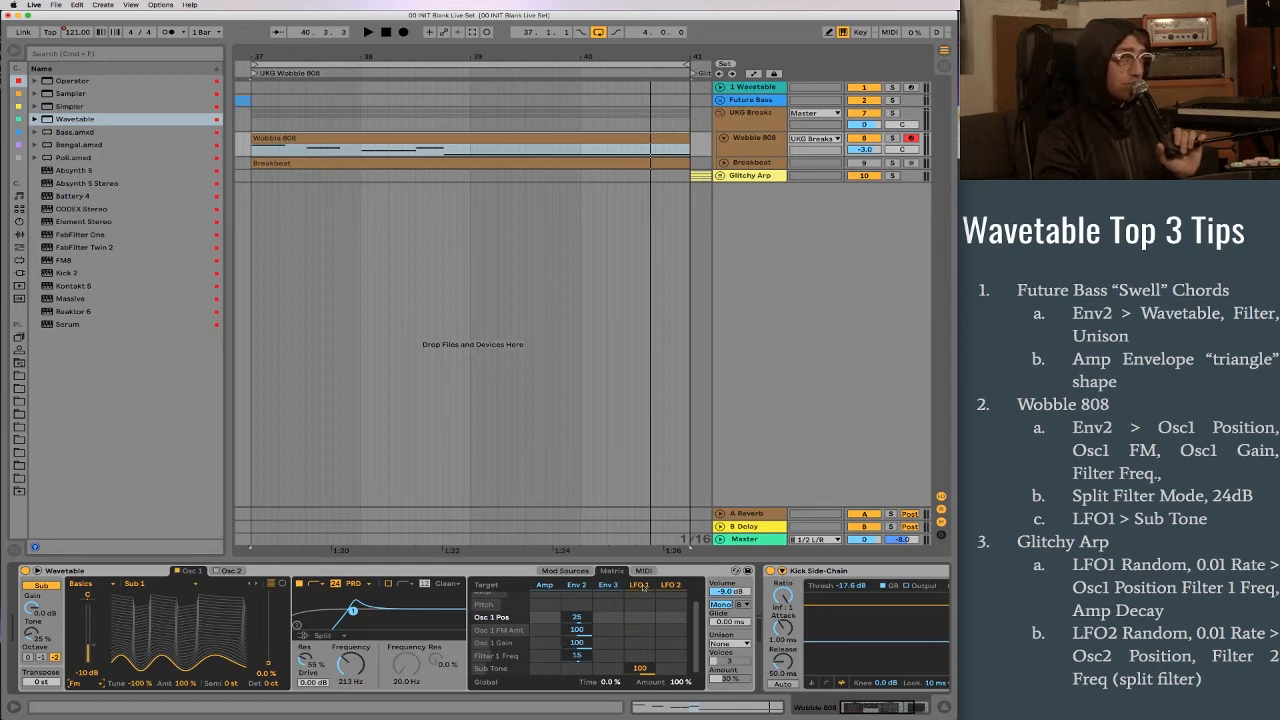
Examine LFO 1's settings, toggling its rate between Hz and tempo sync, and return to the modulation matrix
click(643, 586)
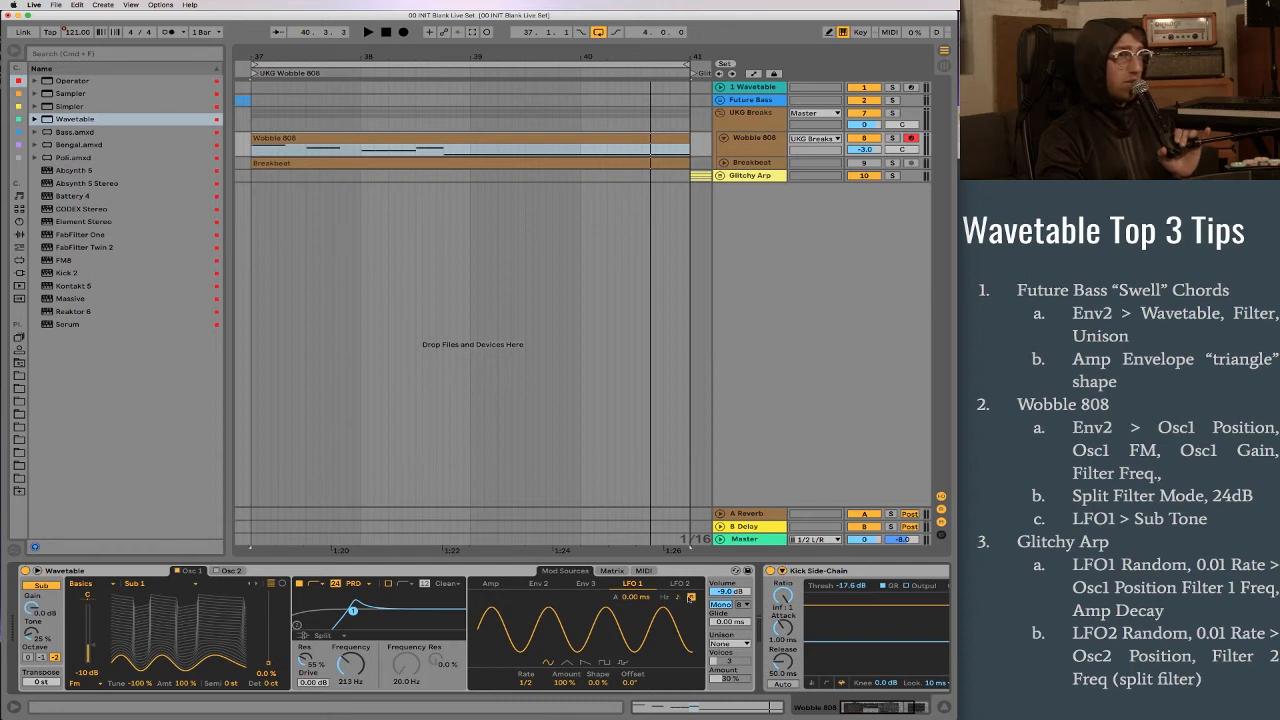
click(667, 598)
click(677, 599)
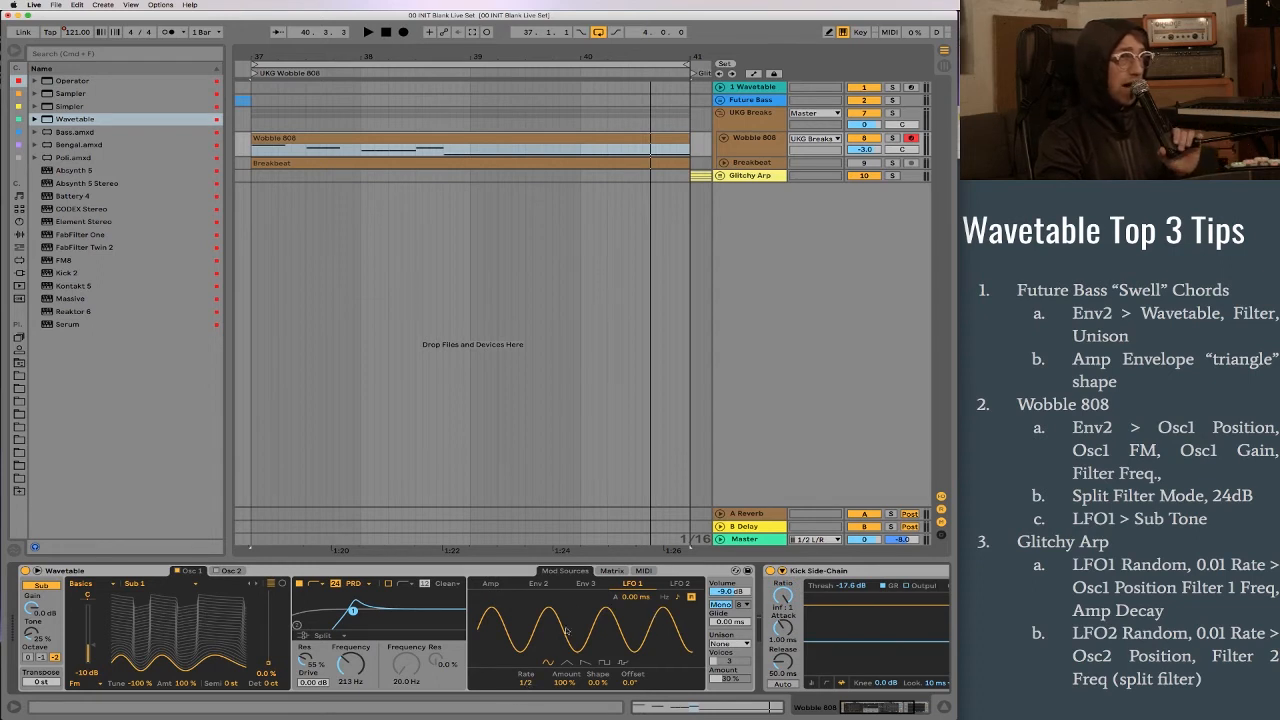
click(611, 570)
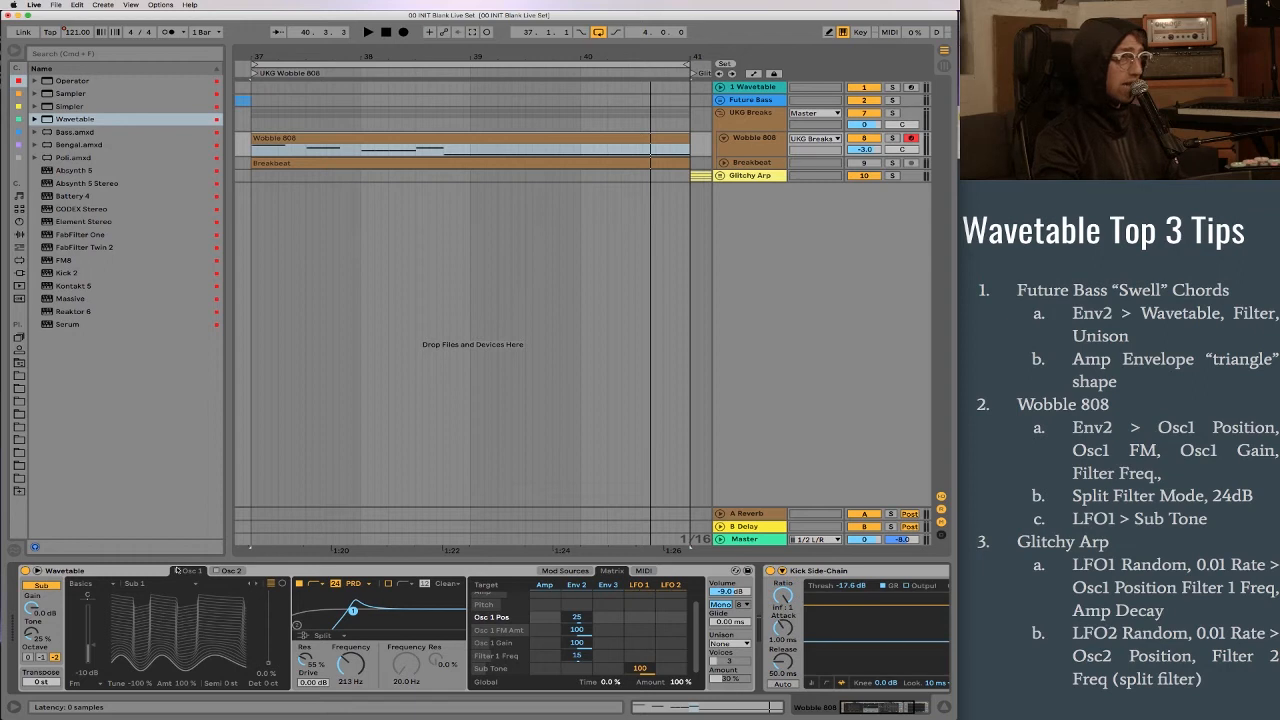
Play the Wobble 808 loop with Osc 1 off, and turn Osc 1 back on to compare the sound
key(space)
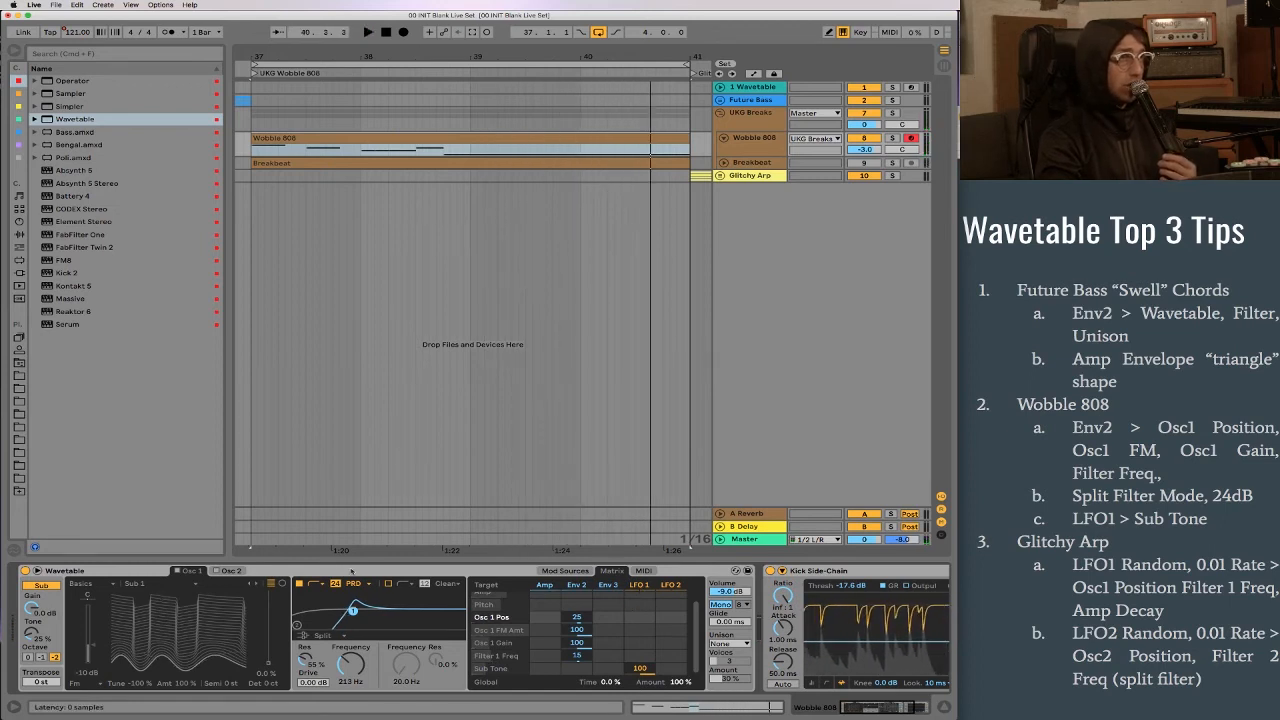
click(178, 571)
key(space)
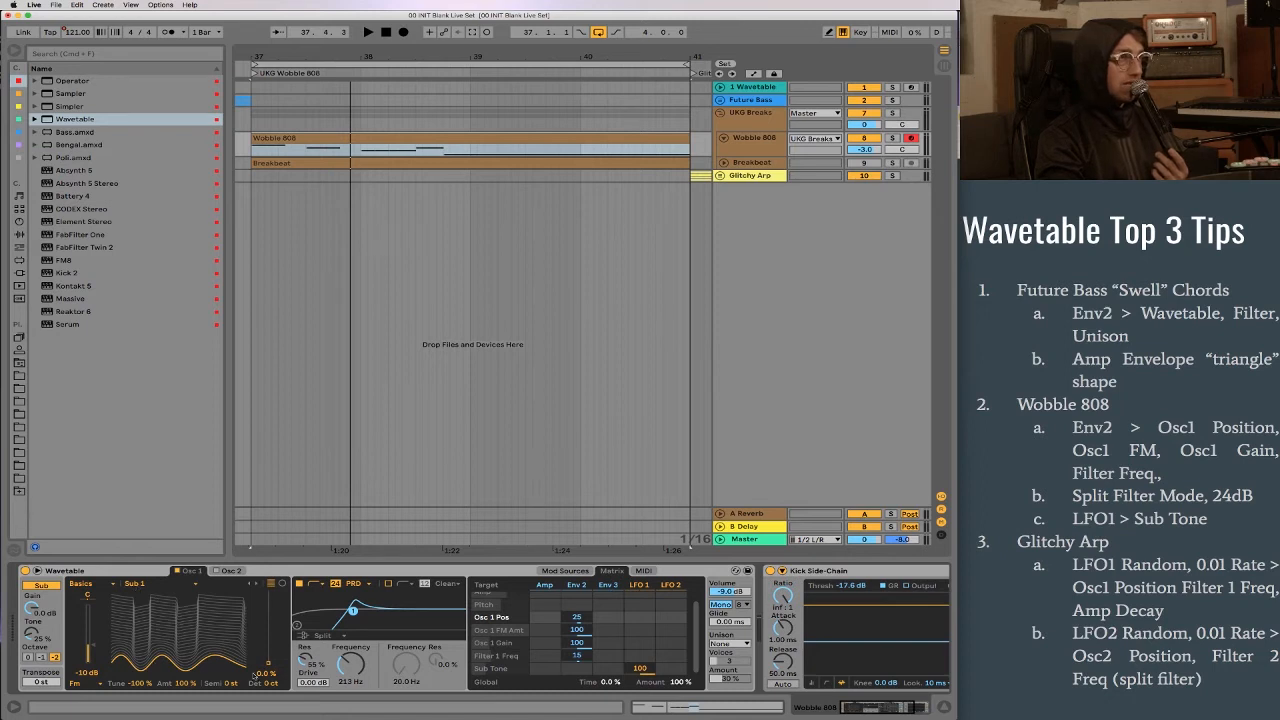
Look through Osc 1's Basics wavetables, keep Sub 1, and select the Wobble 808 clip
click(143, 587)
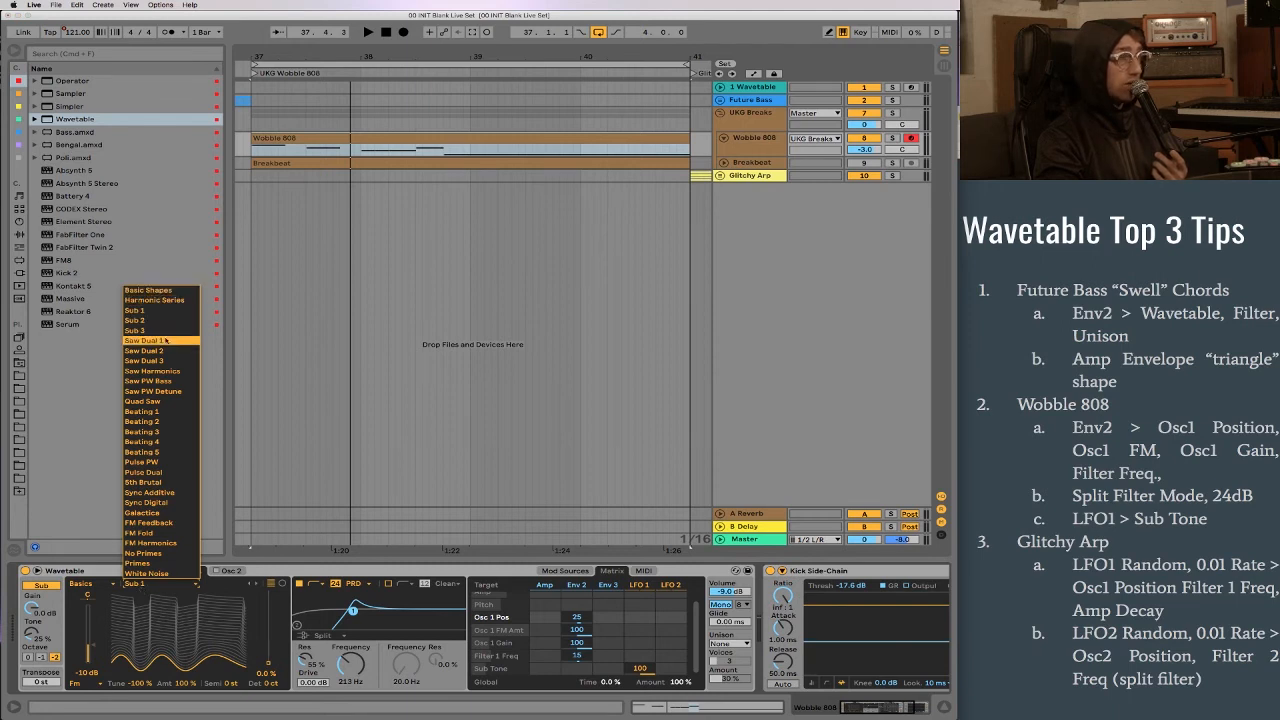
click(198, 631)
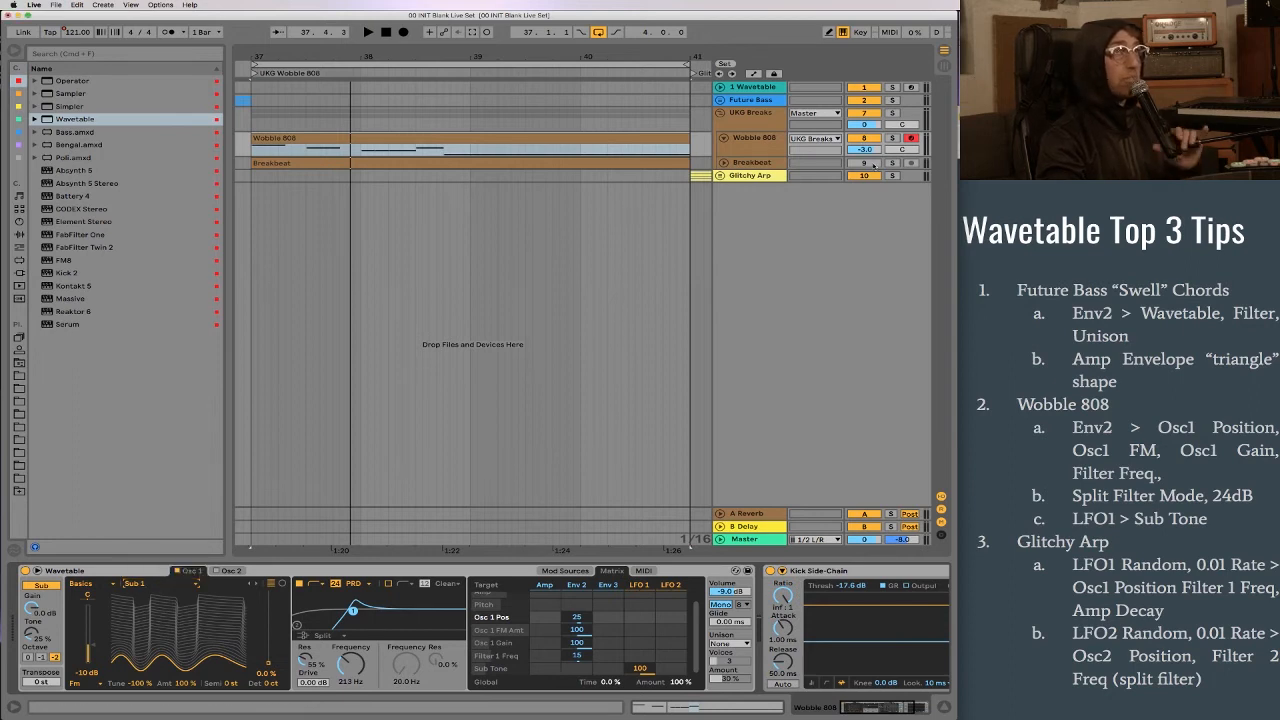
click(437, 139)
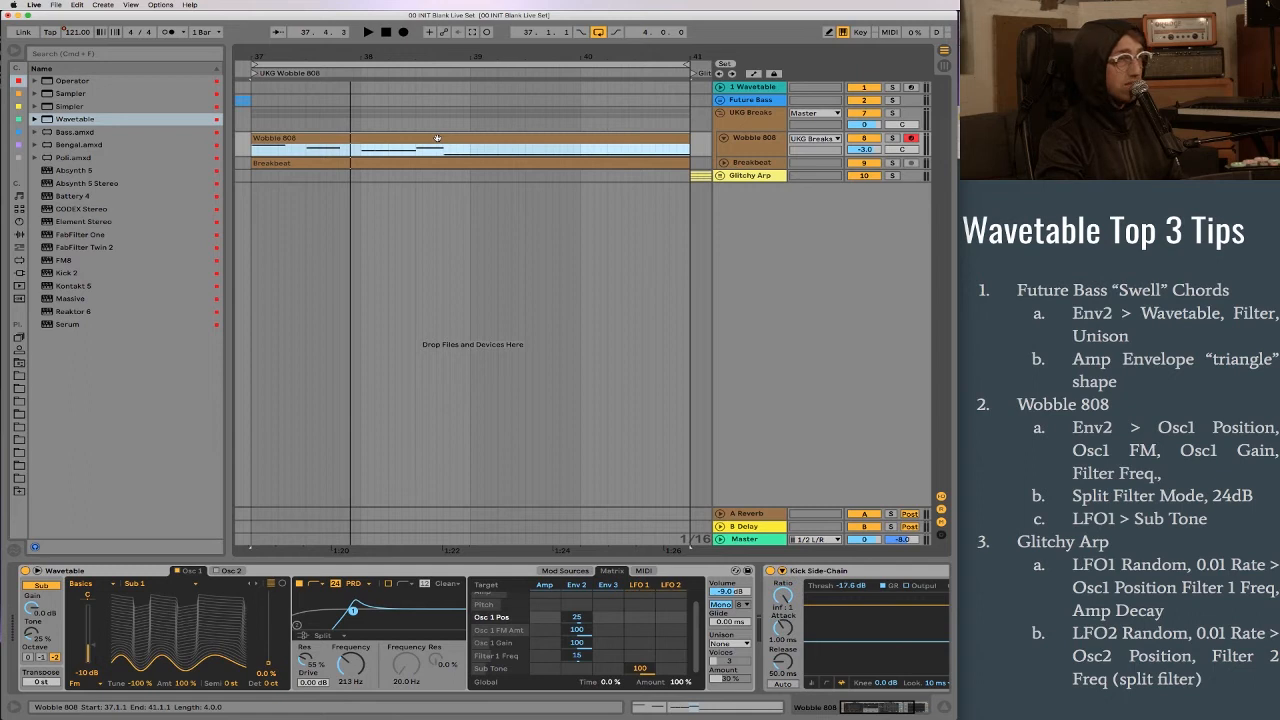
Play the Wobble 808 loop once more, stop it, and collapse the UKG Breaks group
key(space)
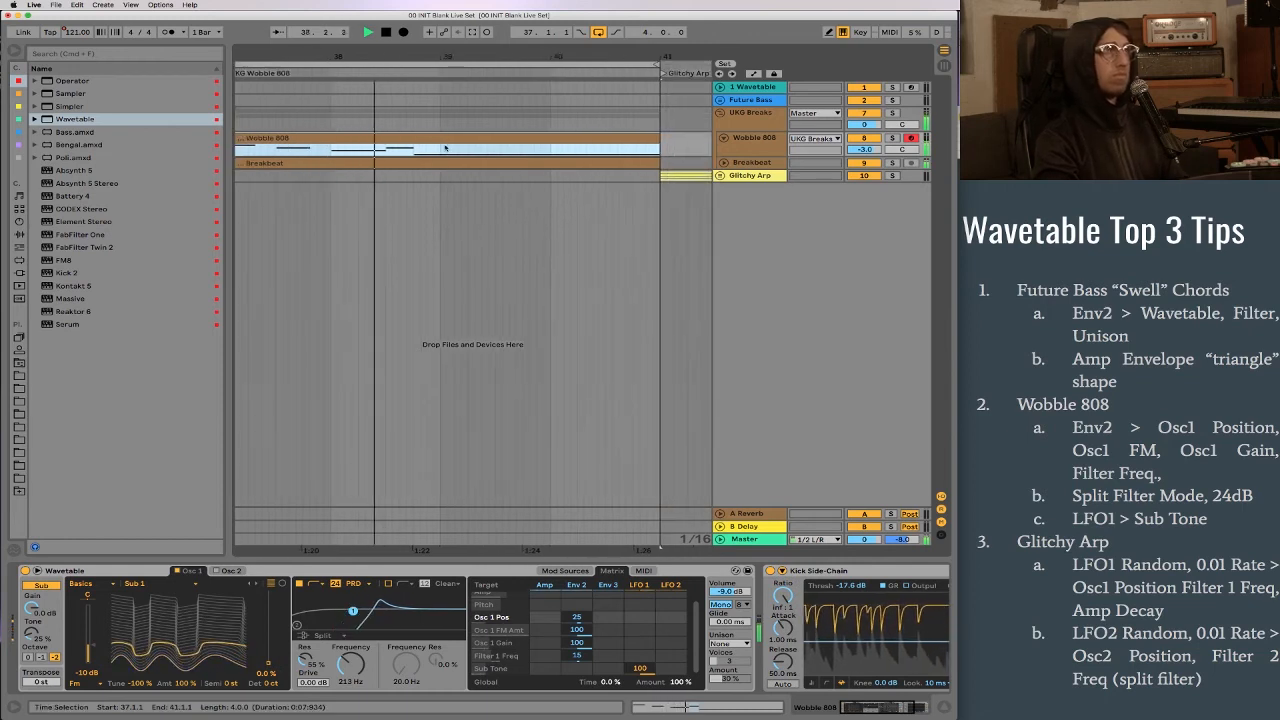
key(space)
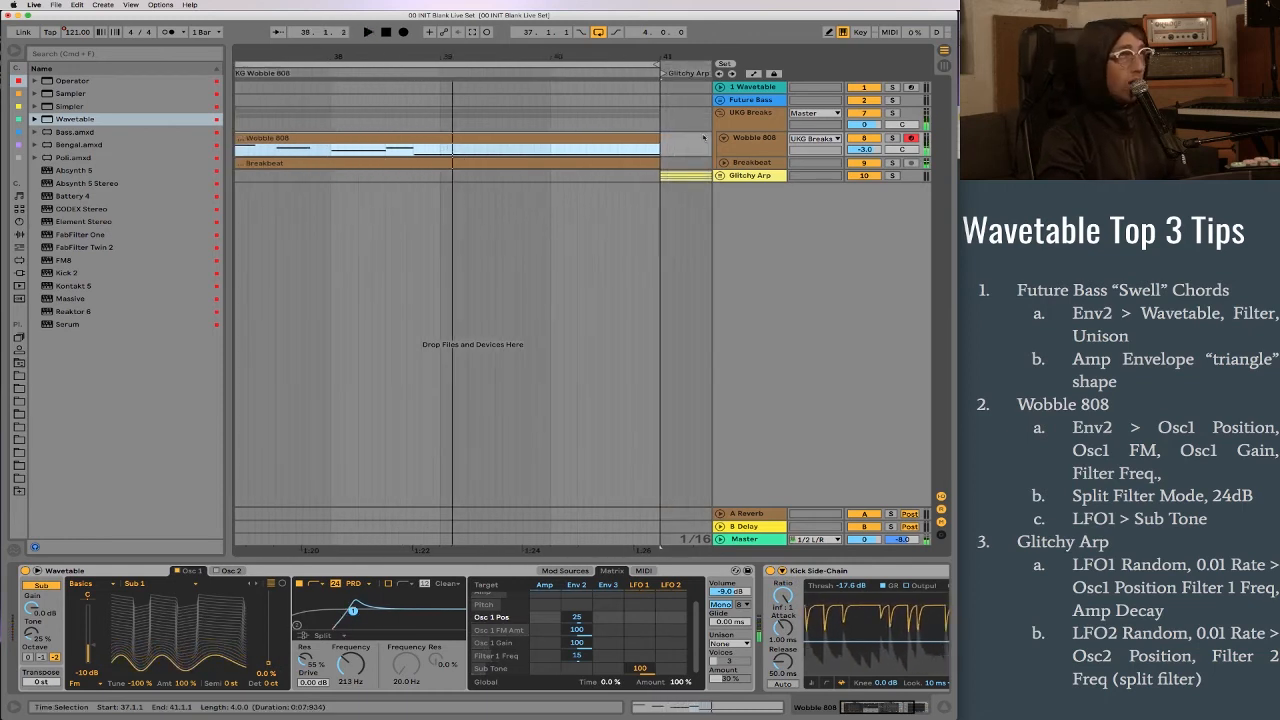
click(720, 113)
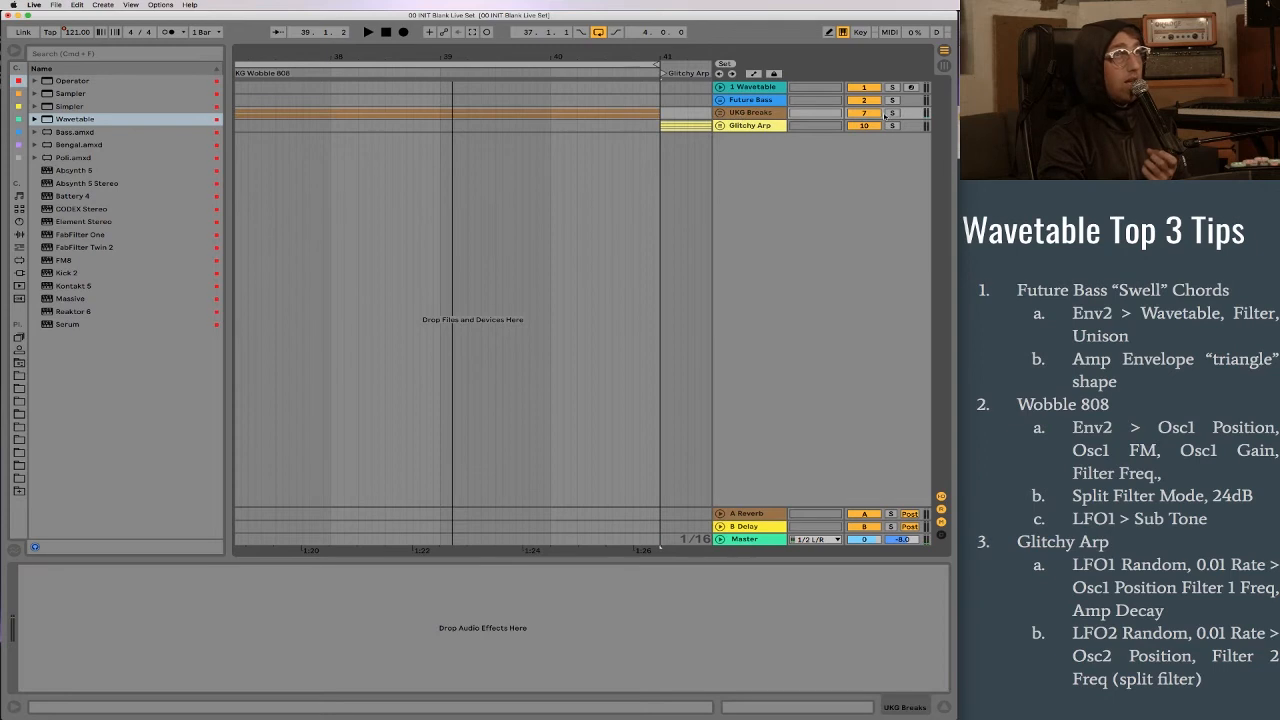
Expand the Glitchy Arp group and select its Glitchy Arp clip, bringing the Arpeggiator and Wavetable devices into view
scroll(686, 140, right, 5)
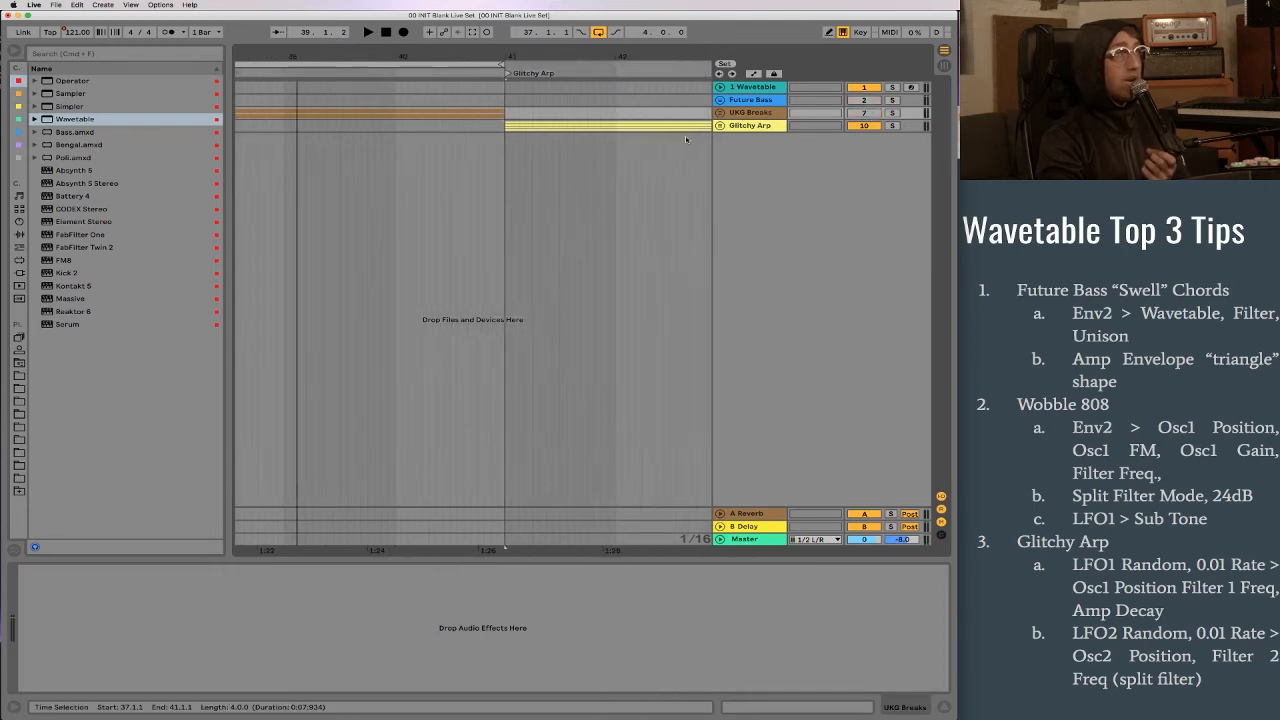
click(720, 126)
scroll(569, 162, right, 3)
click(569, 162)
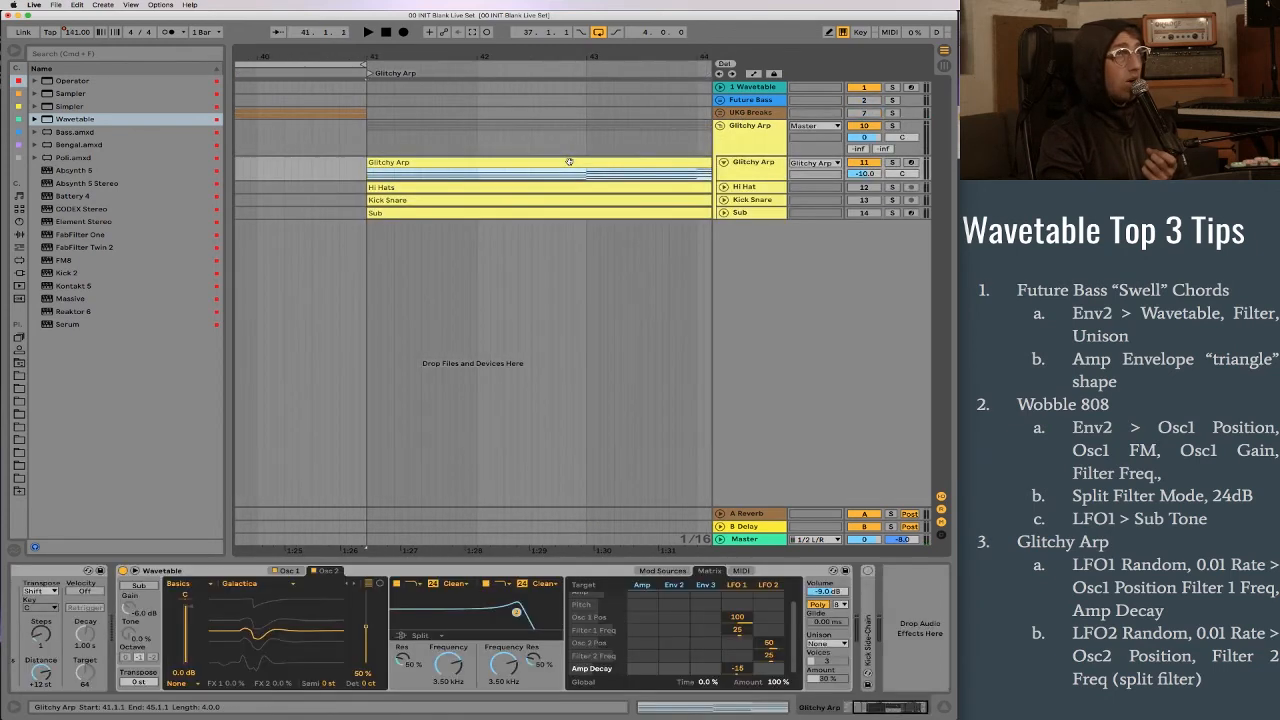
scroll(568, 164, right, 3)
scroll(567, 166, left, 1)
scroll(567, 166, right, 1)
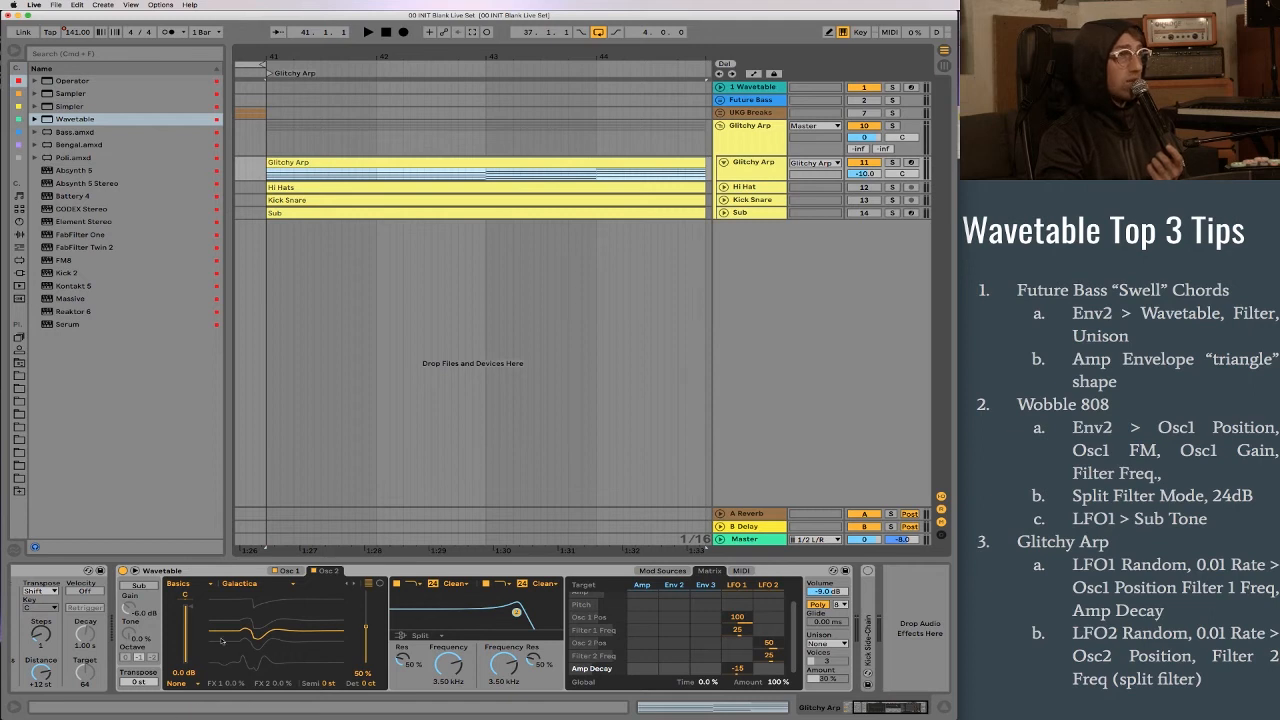
scroll(223, 640, left, 5)
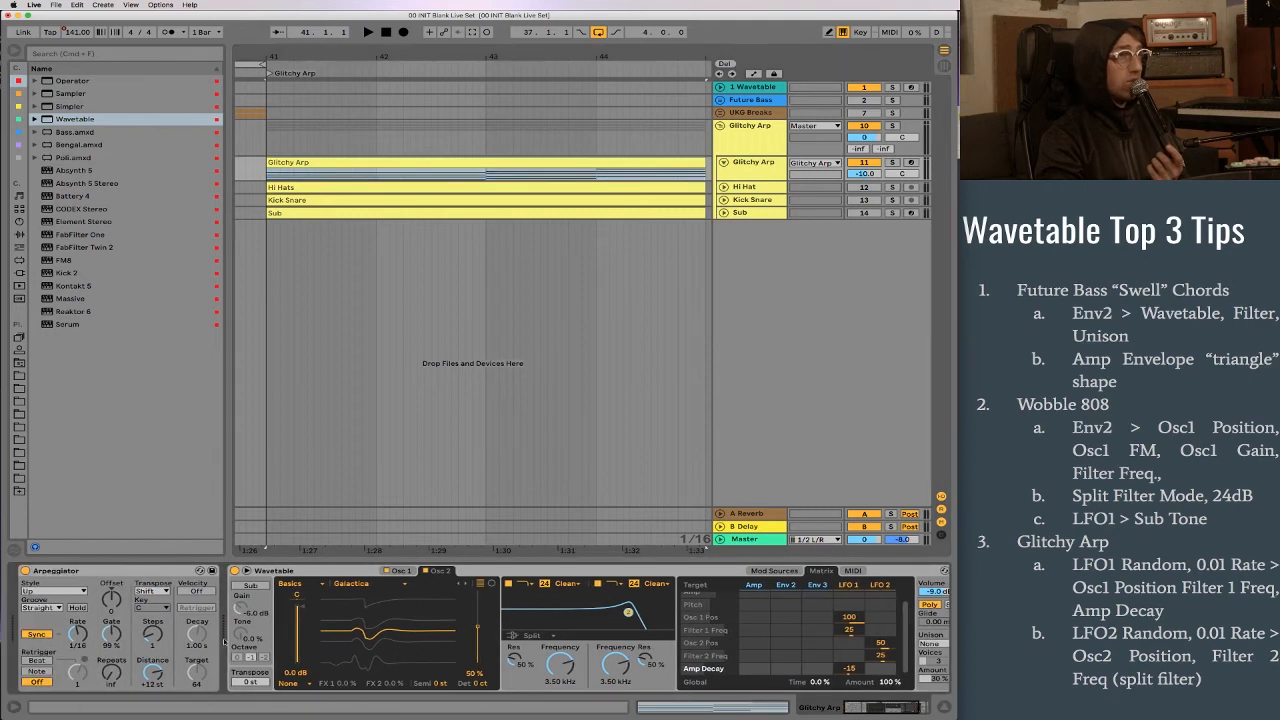
Check LFO 1's shape and rate settings, and return to its assignments in the modulation matrix
click(849, 585)
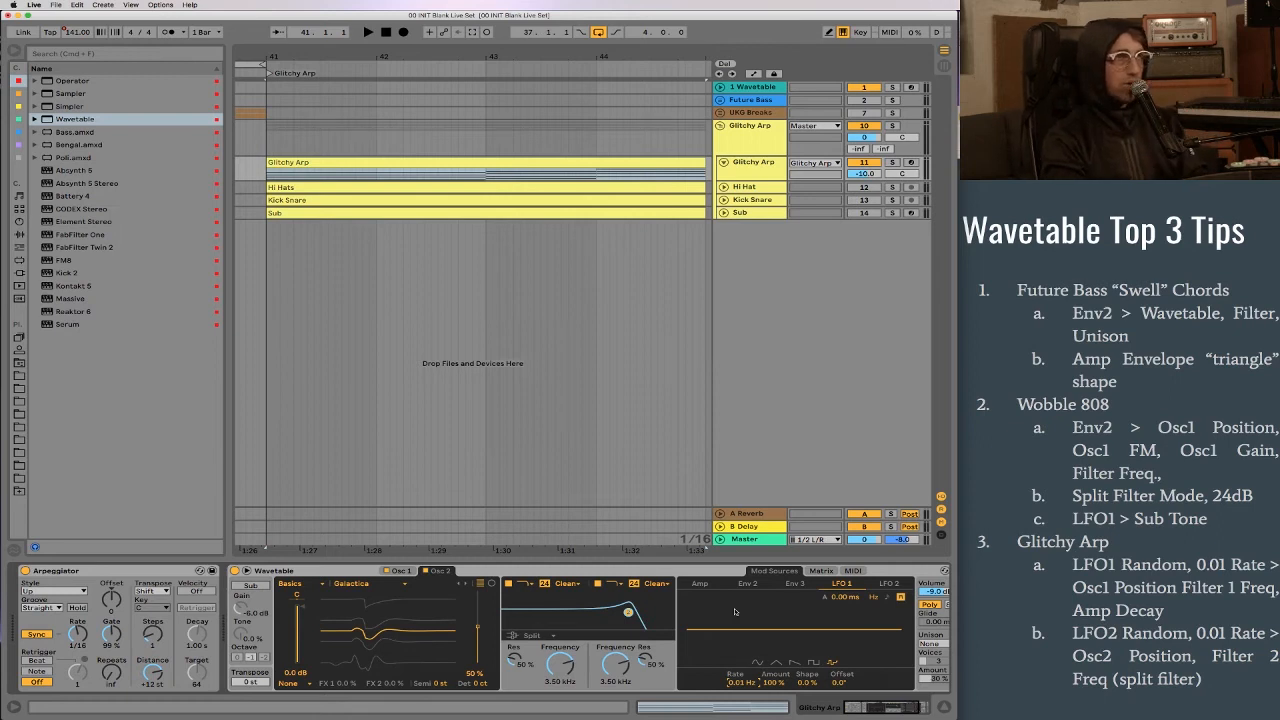
click(820, 572)
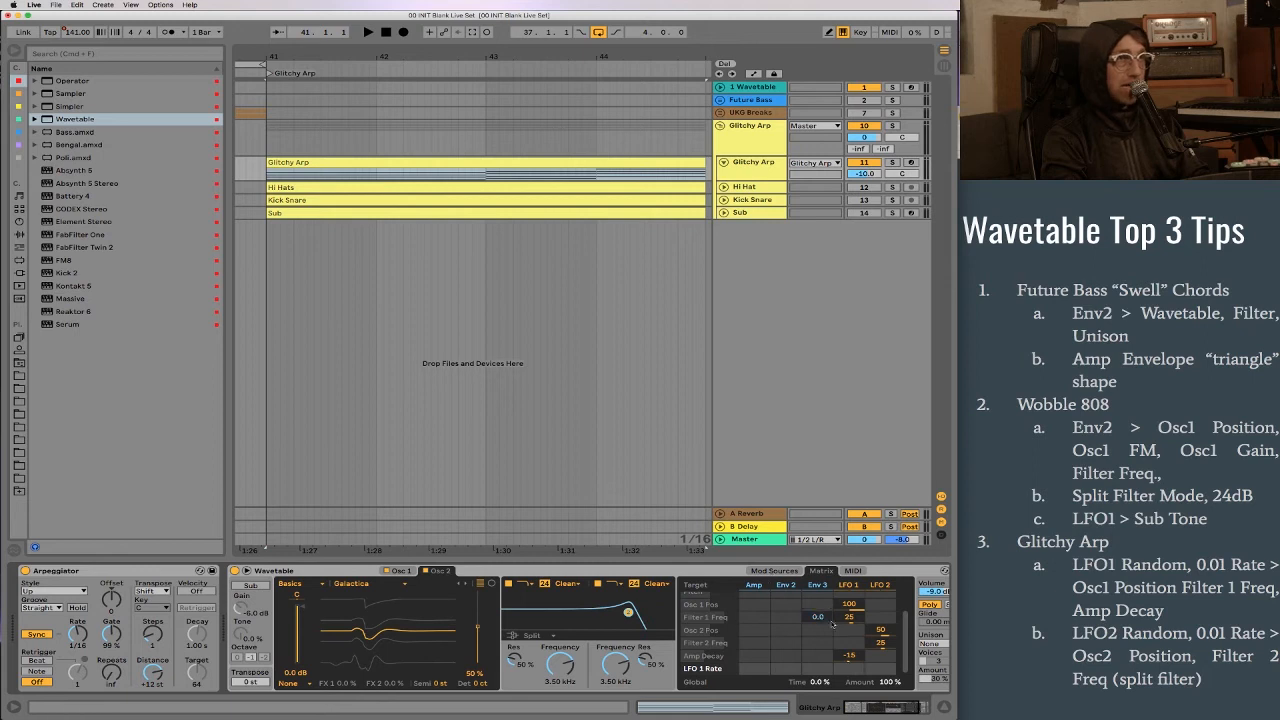
scroll(822, 623, up, 1)
scroll(818, 623, down, 2)
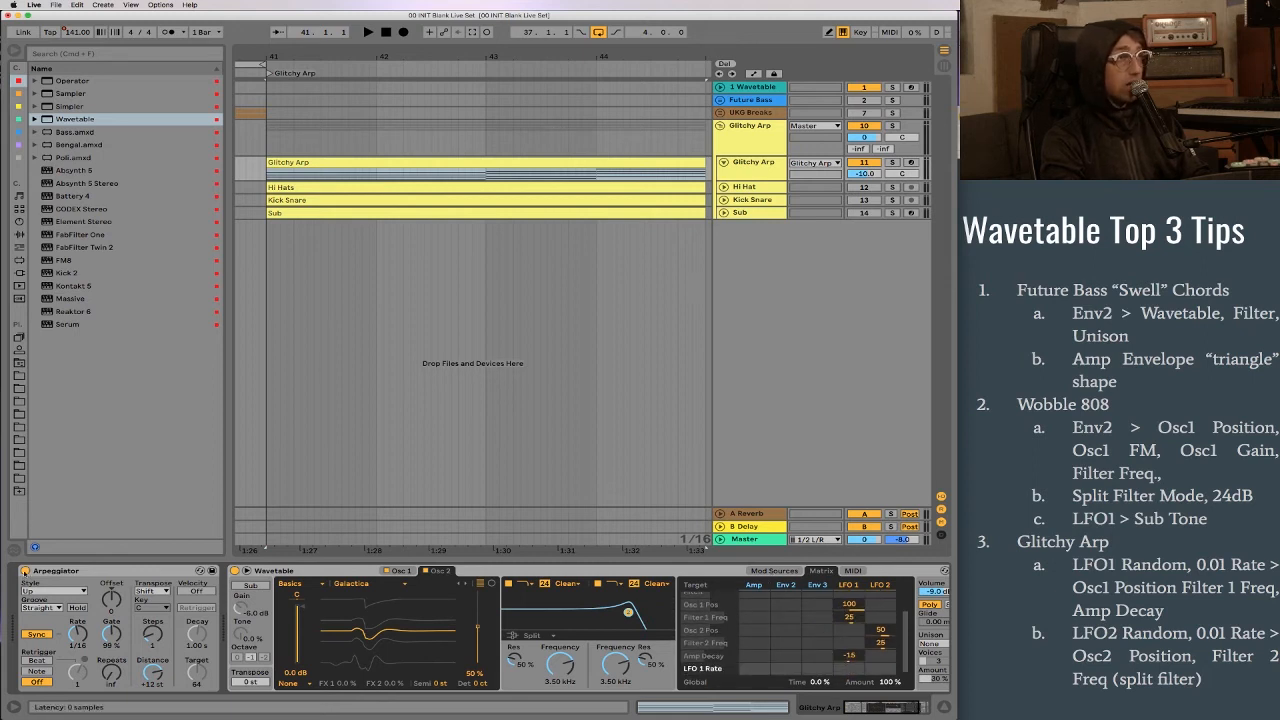
Arm the Glitchy Arp track and audition the patch with the Arpeggiator temporarily off, showing Osc 1
click(25, 571)
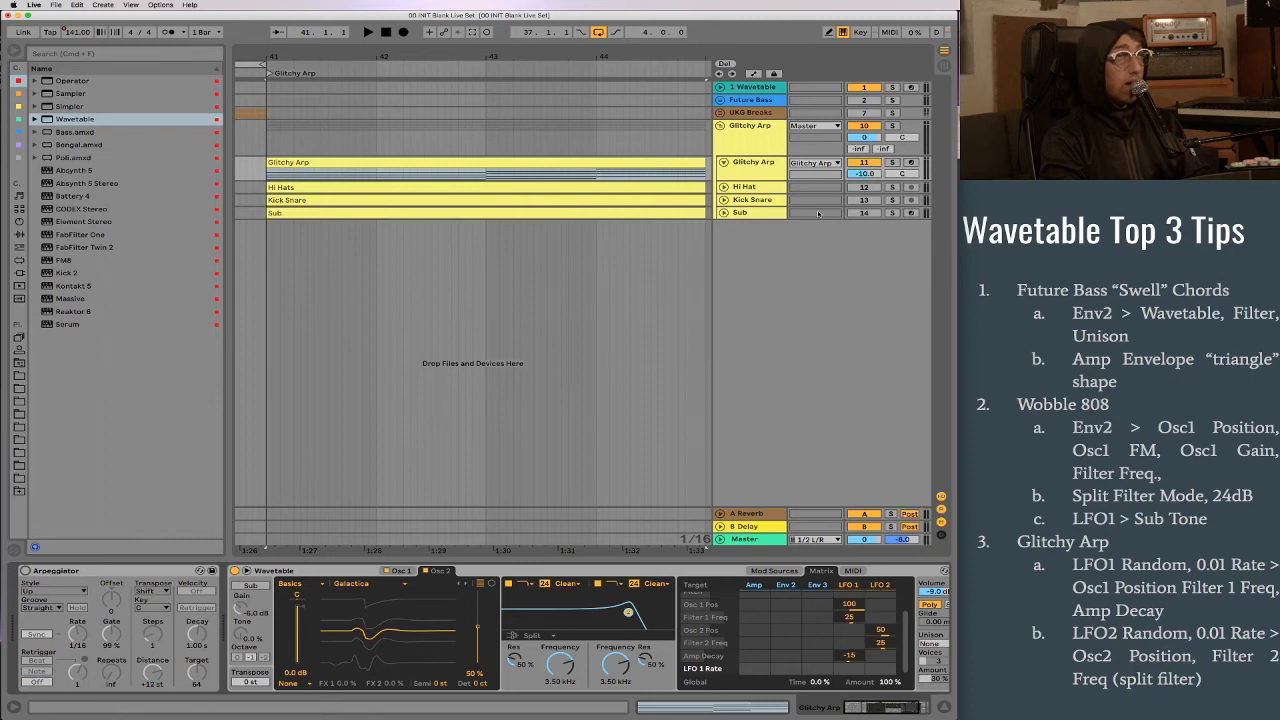
click(641, 261)
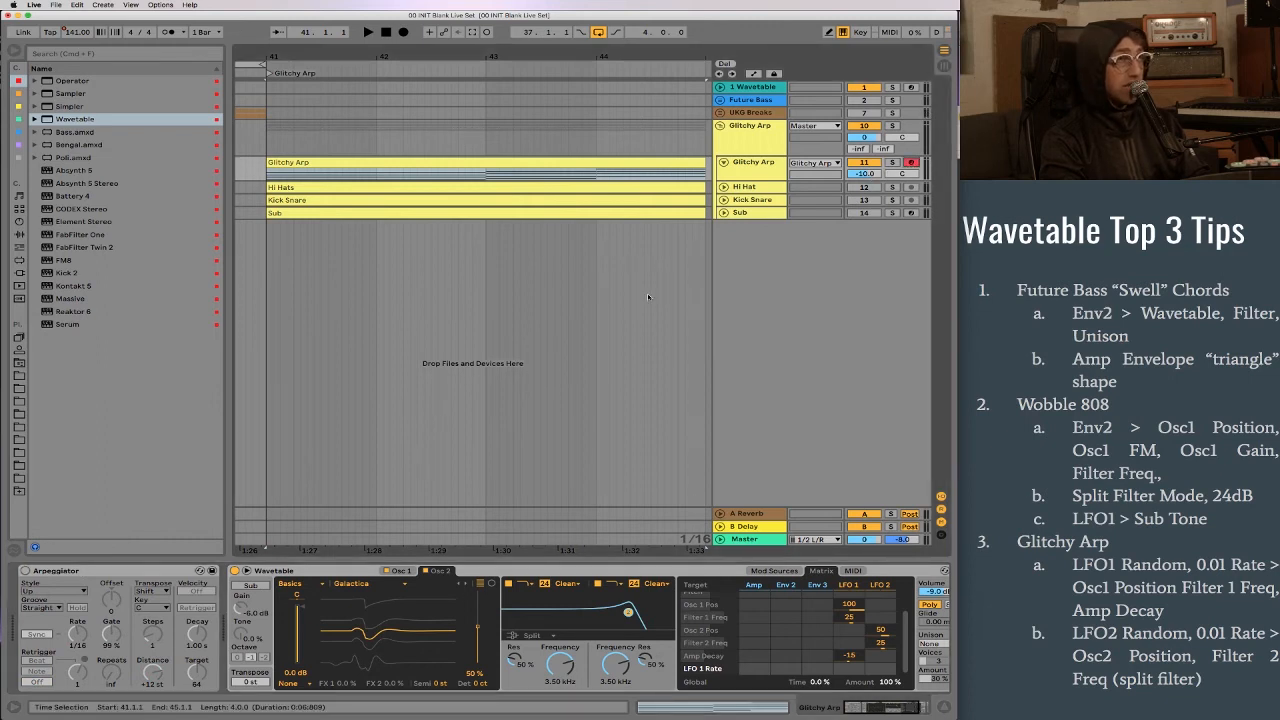
click(401, 570)
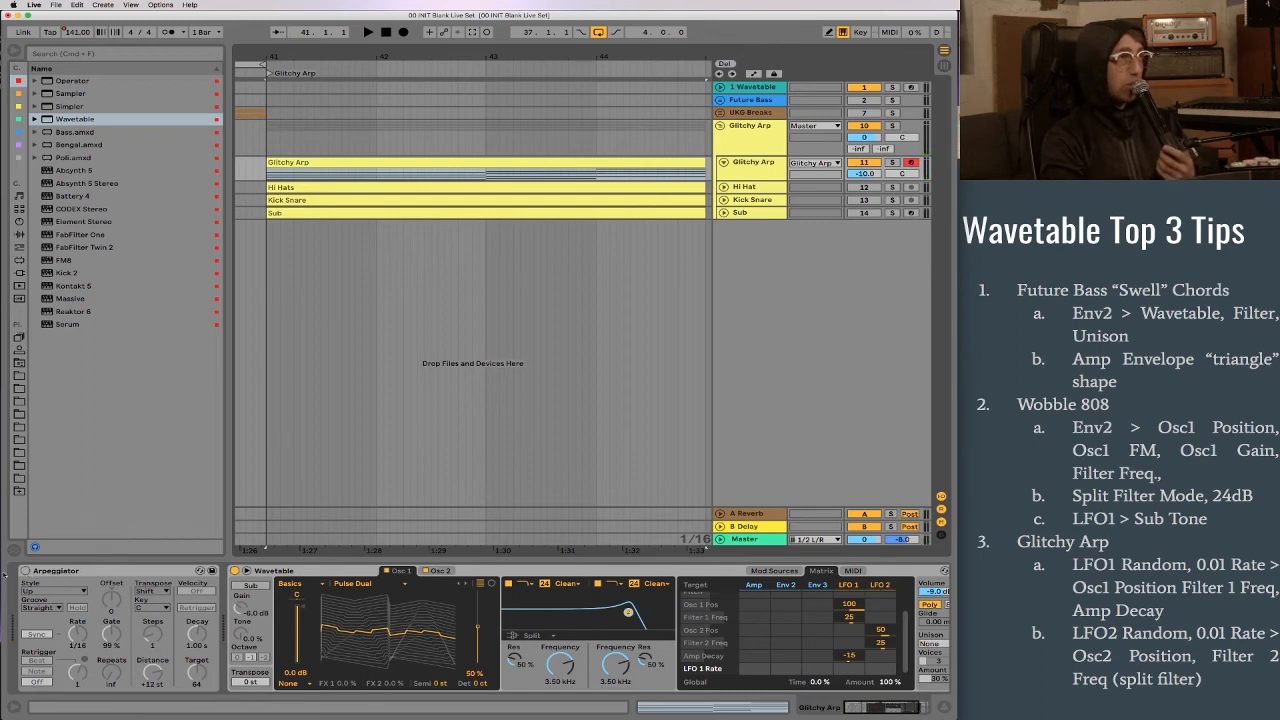
click(25, 571)
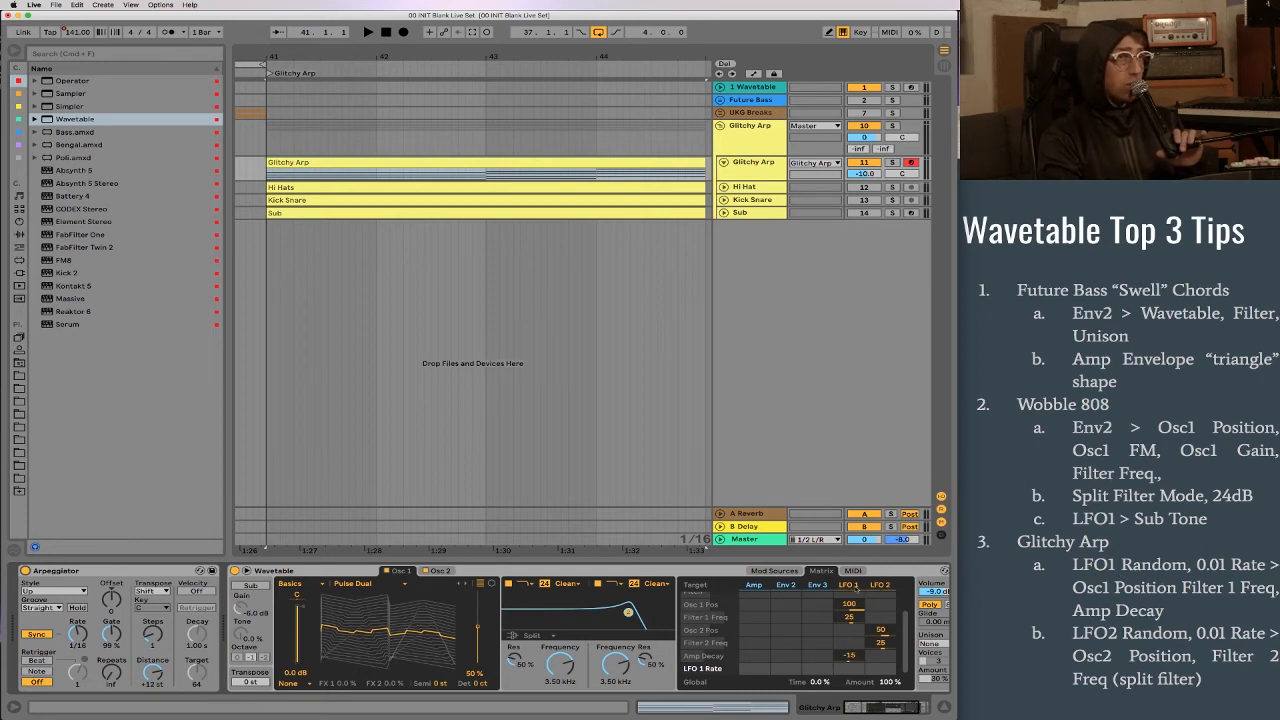
Examine LFO 1's settings and matrix assignments alongside the wavetables and positions of Osc 1 and Osc 2
click(853, 586)
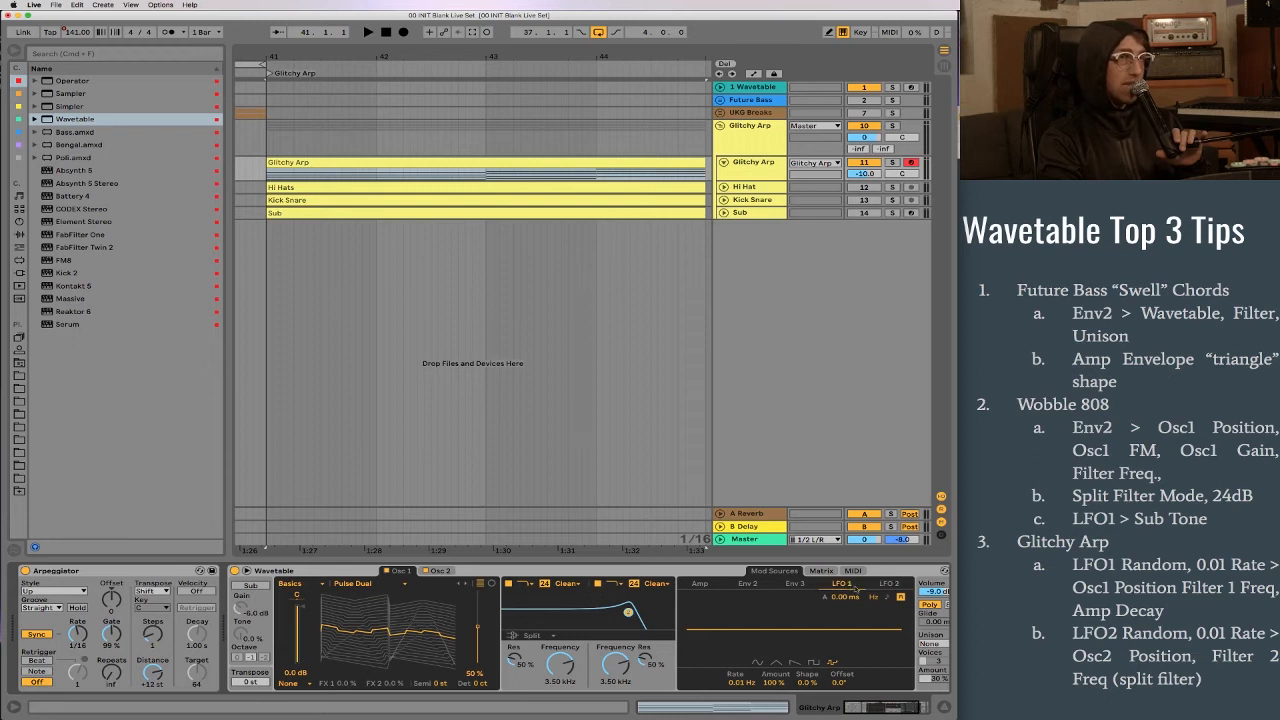
click(821, 570)
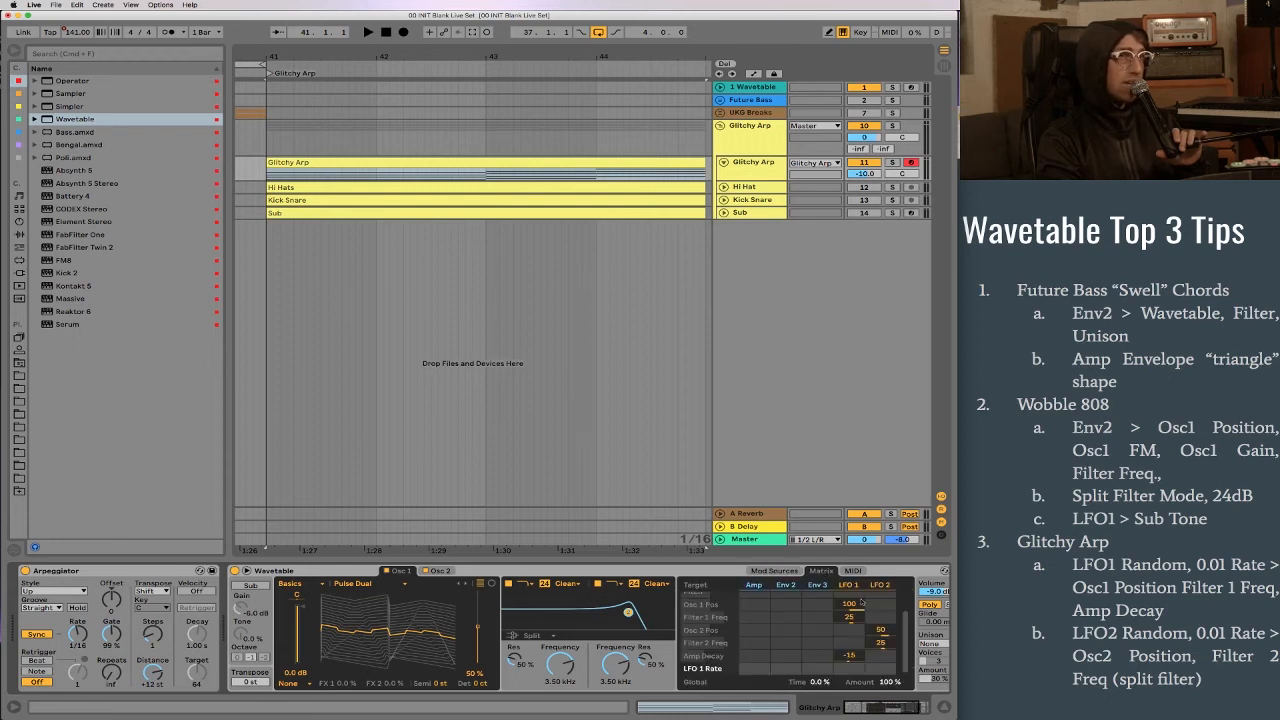
click(438, 570)
click(359, 588)
click(359, 588)
click(398, 570)
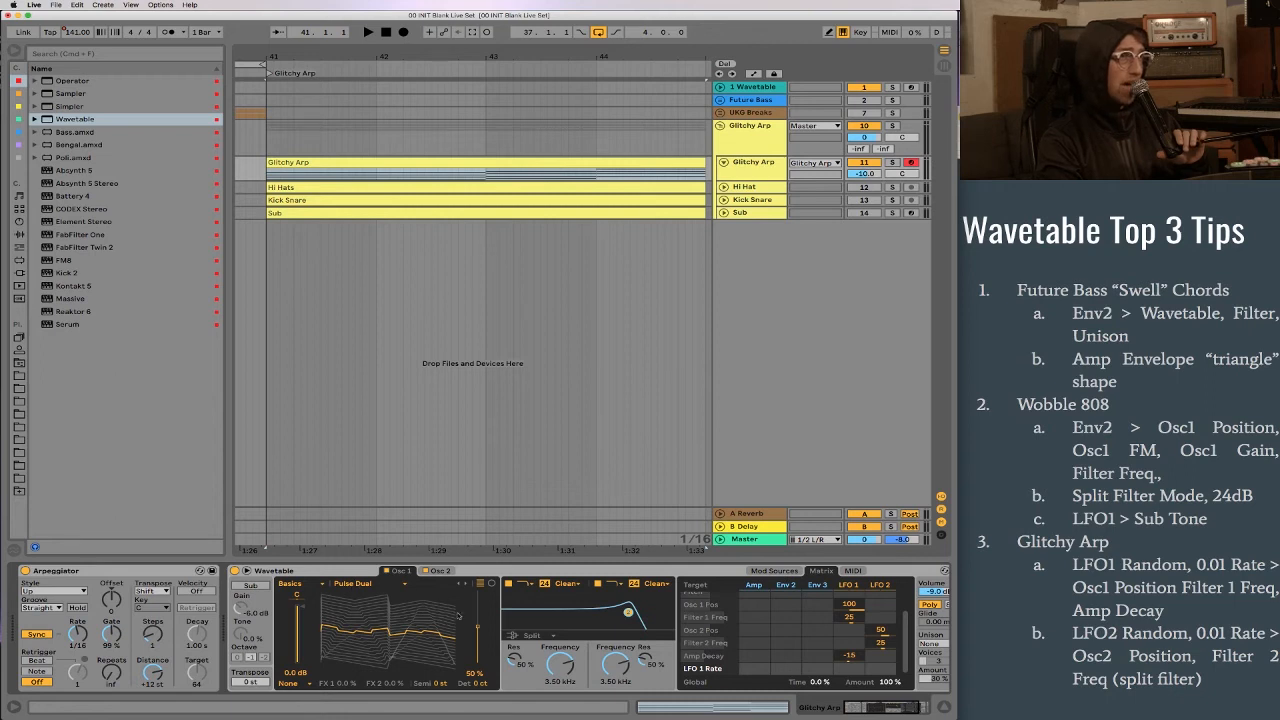
click(478, 675)
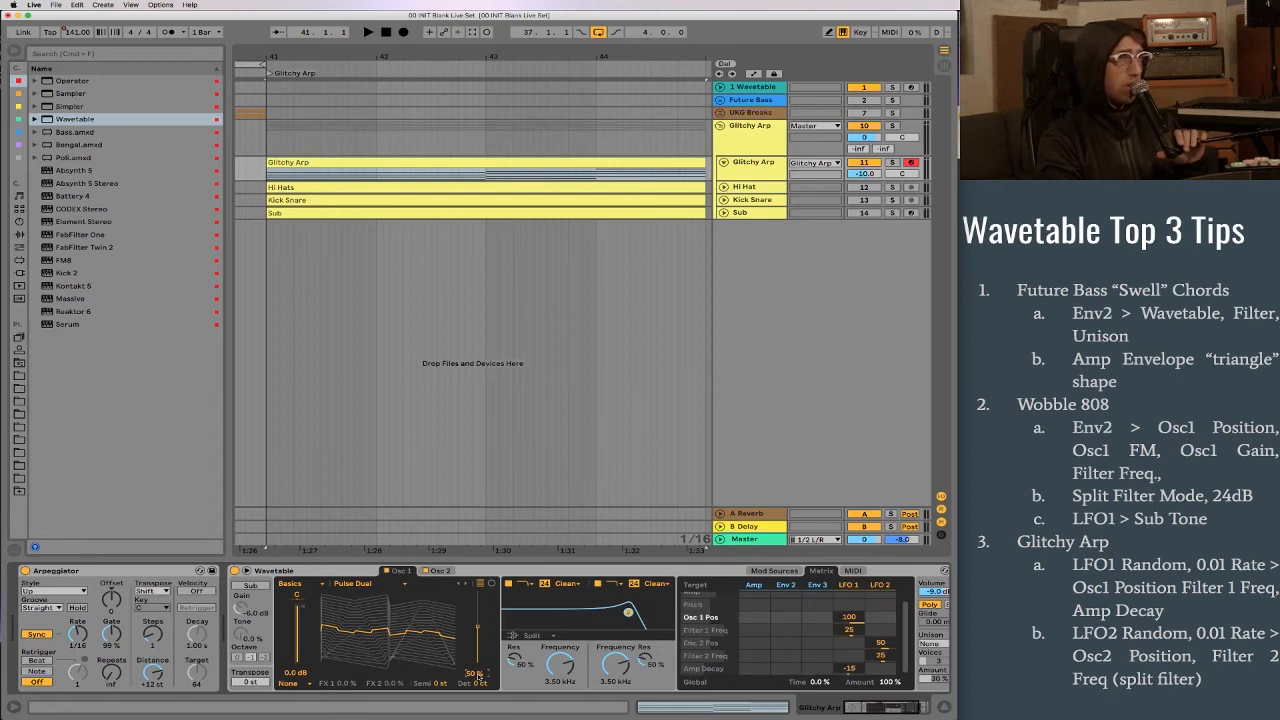
click(439, 571)
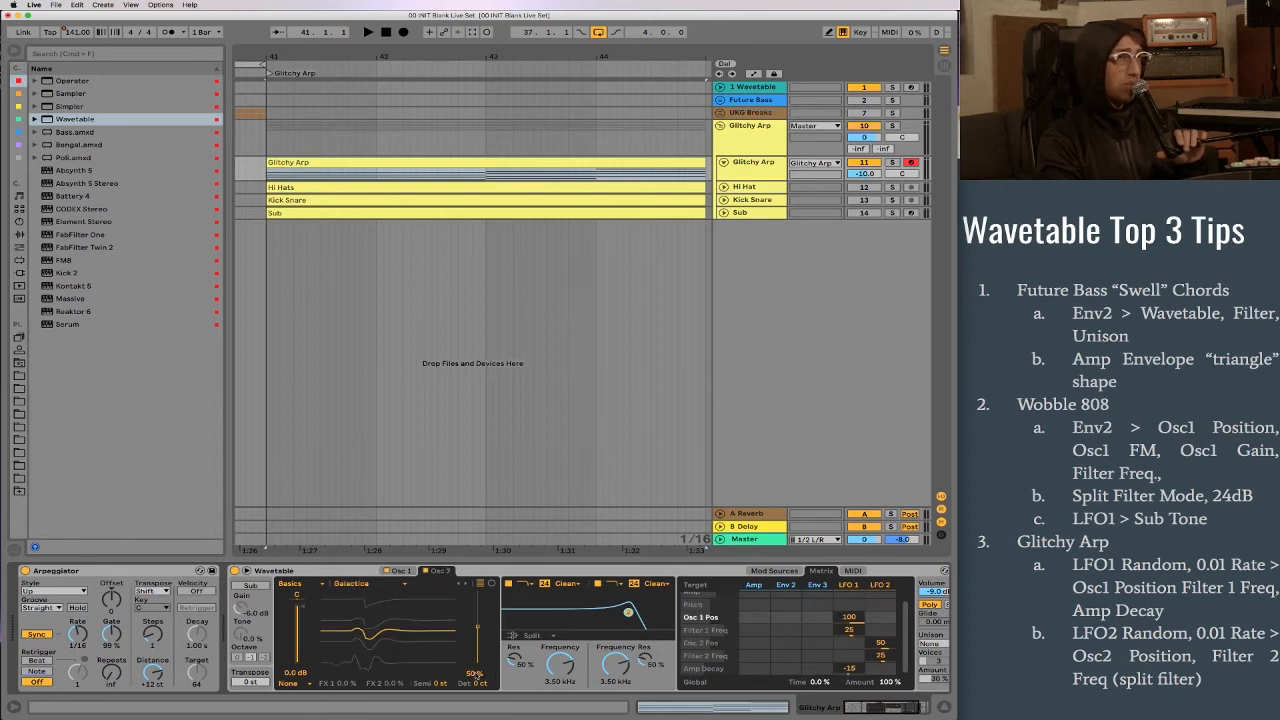
click(858, 585)
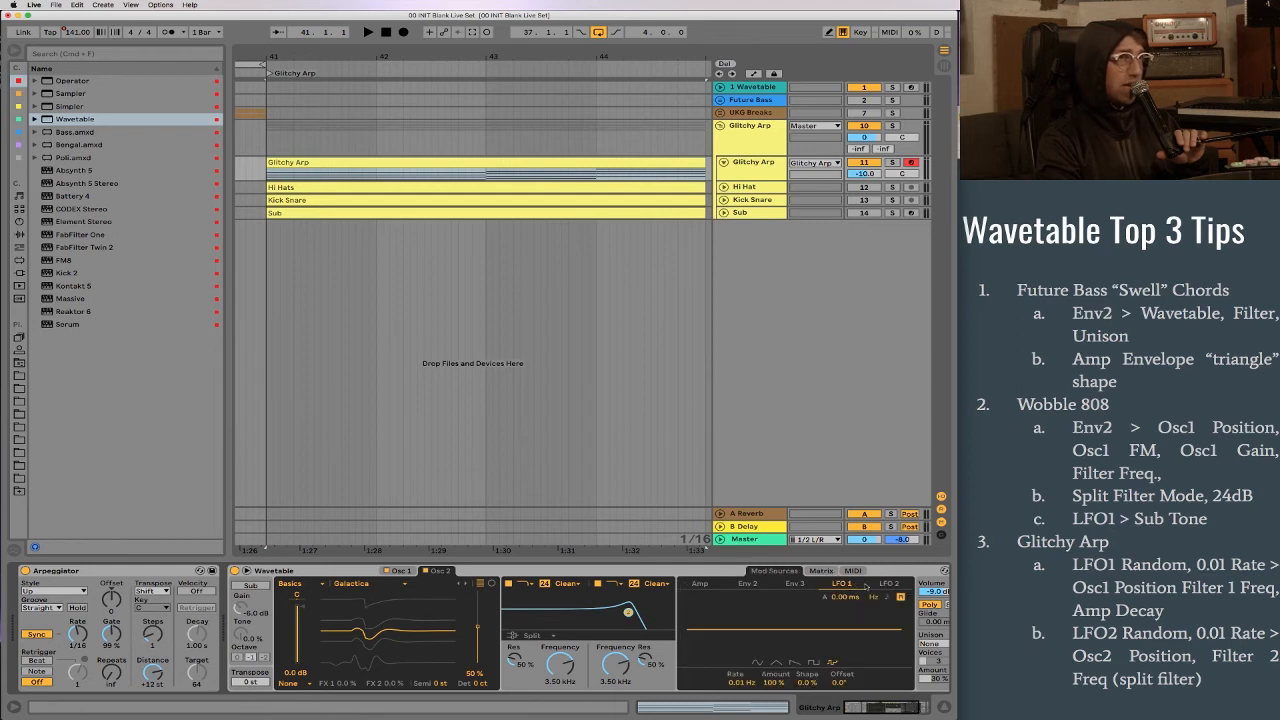
click(819, 571)
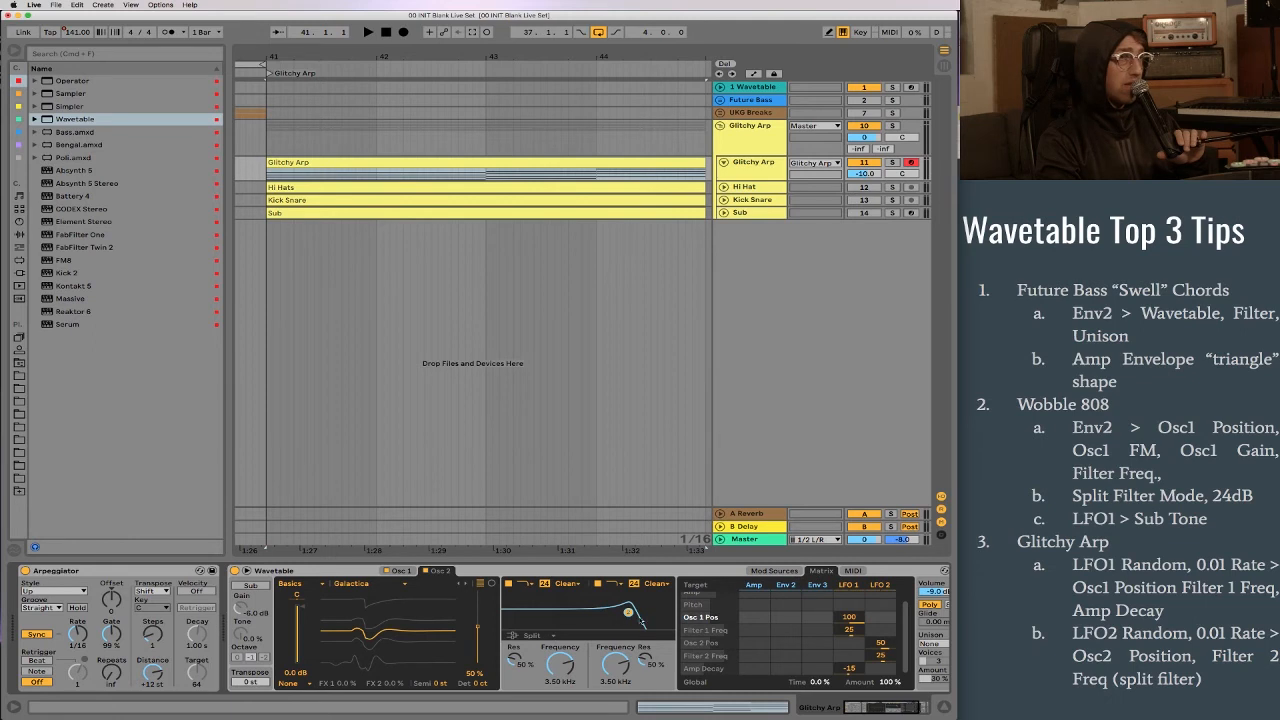
Review the filter routing modes, keeping Split, and compare Osc 1 and Osc 2 as the sources for the two filters
click(535, 636)
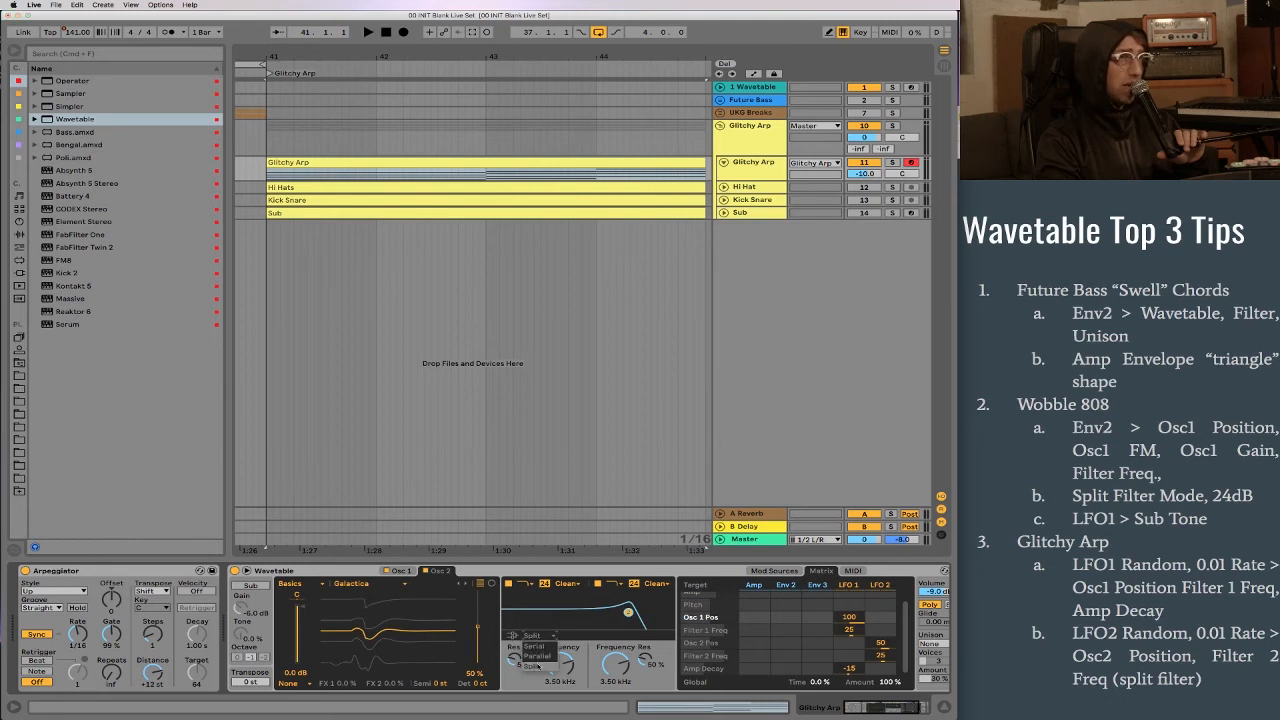
click(536, 665)
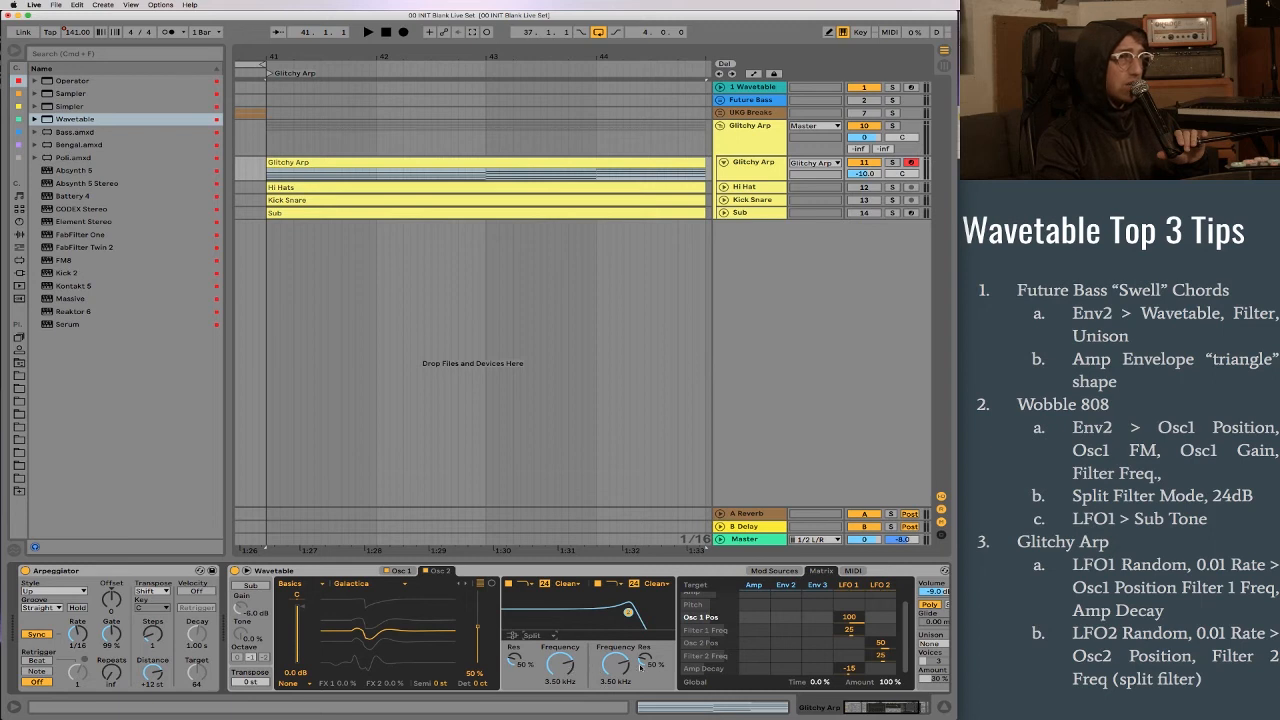
click(403, 571)
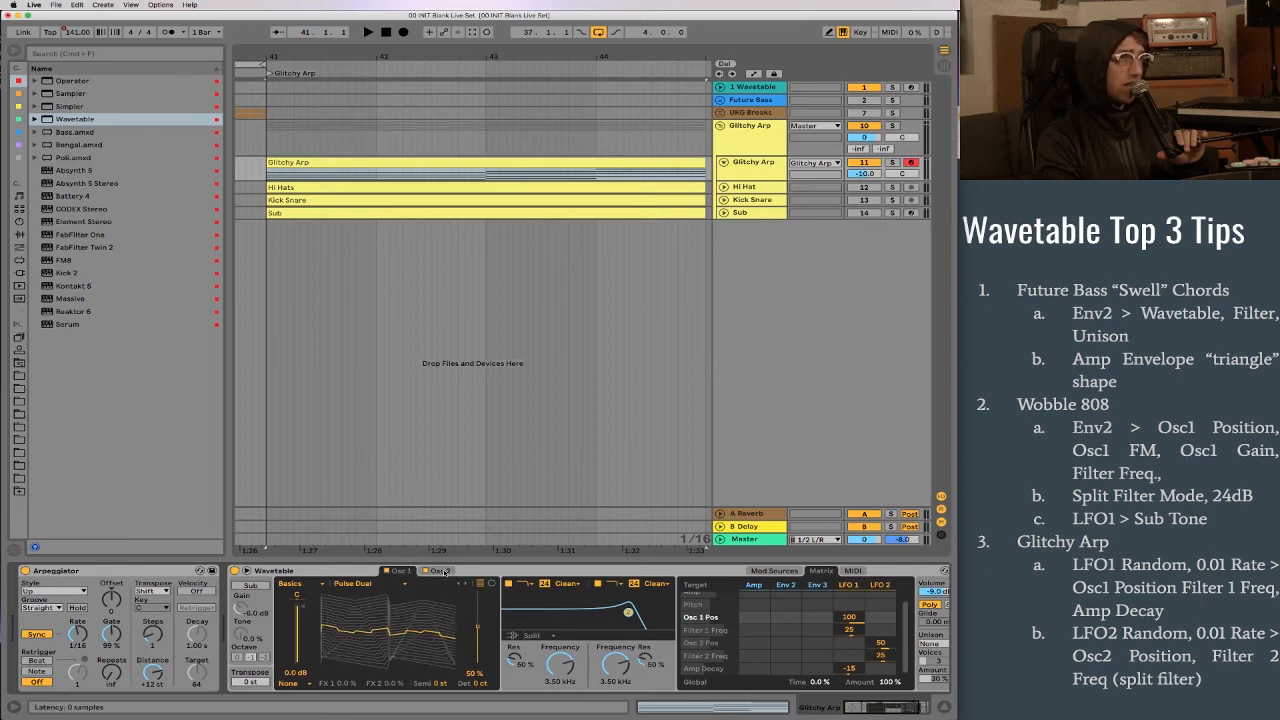
click(445, 571)
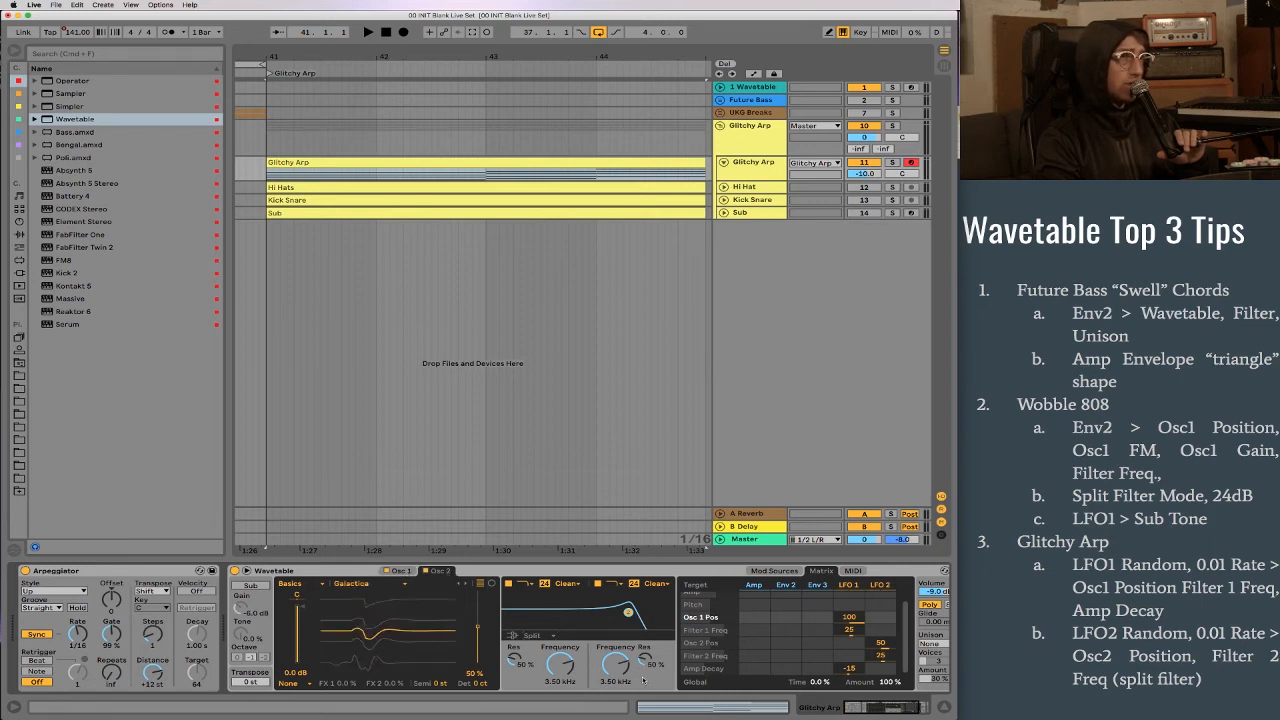
click(401, 571)
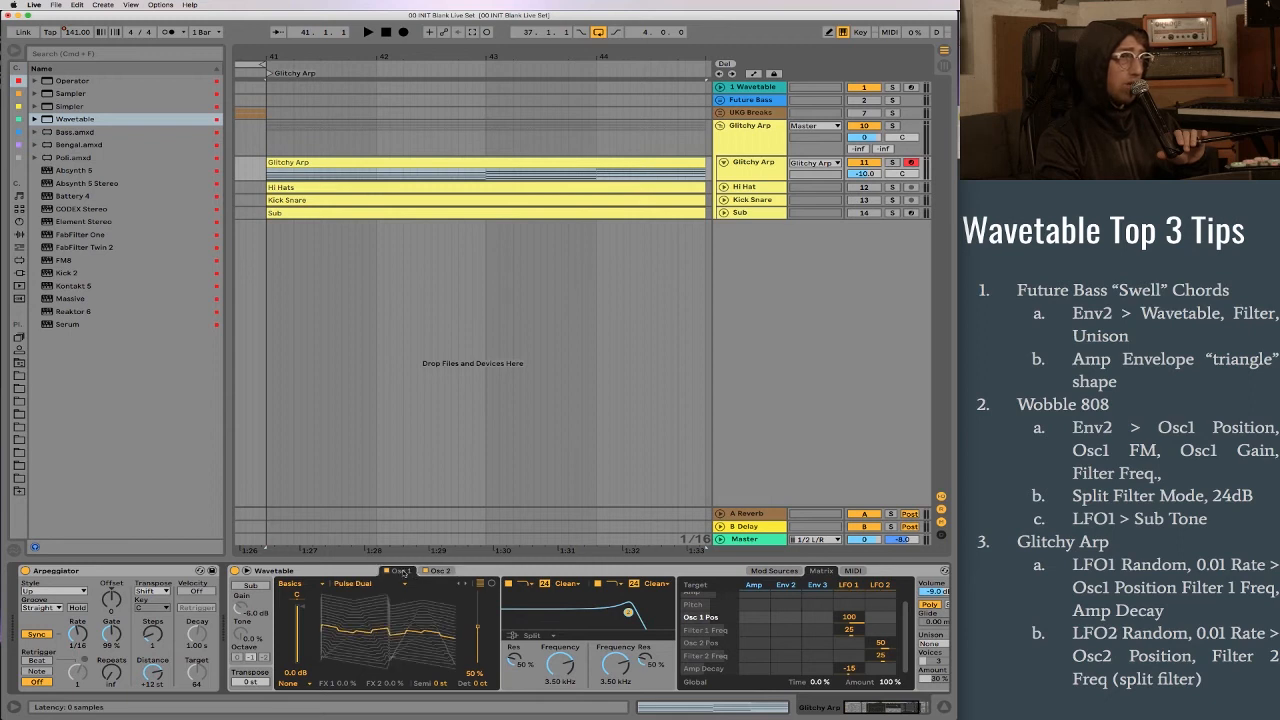
click(441, 572)
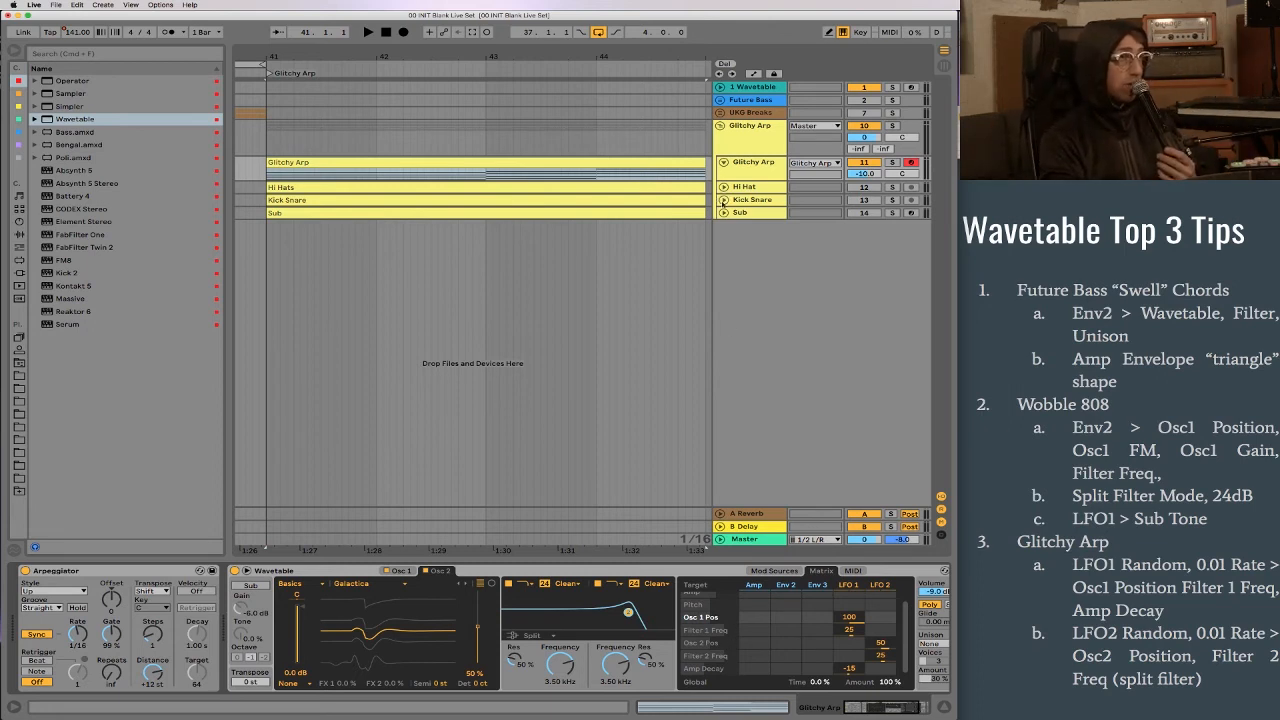
Play the Glitchy Arp clip and set the arrangement loop to the clip's four bars from bar 41
click(692, 162)
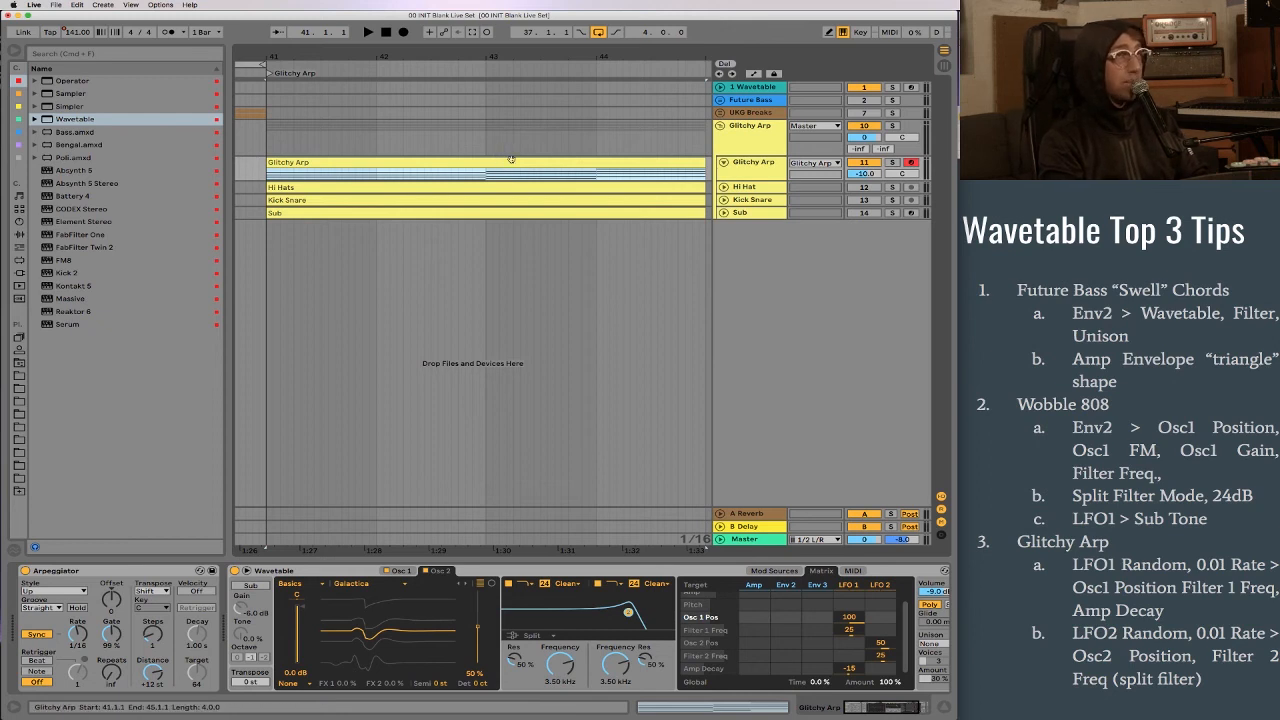
key(space)
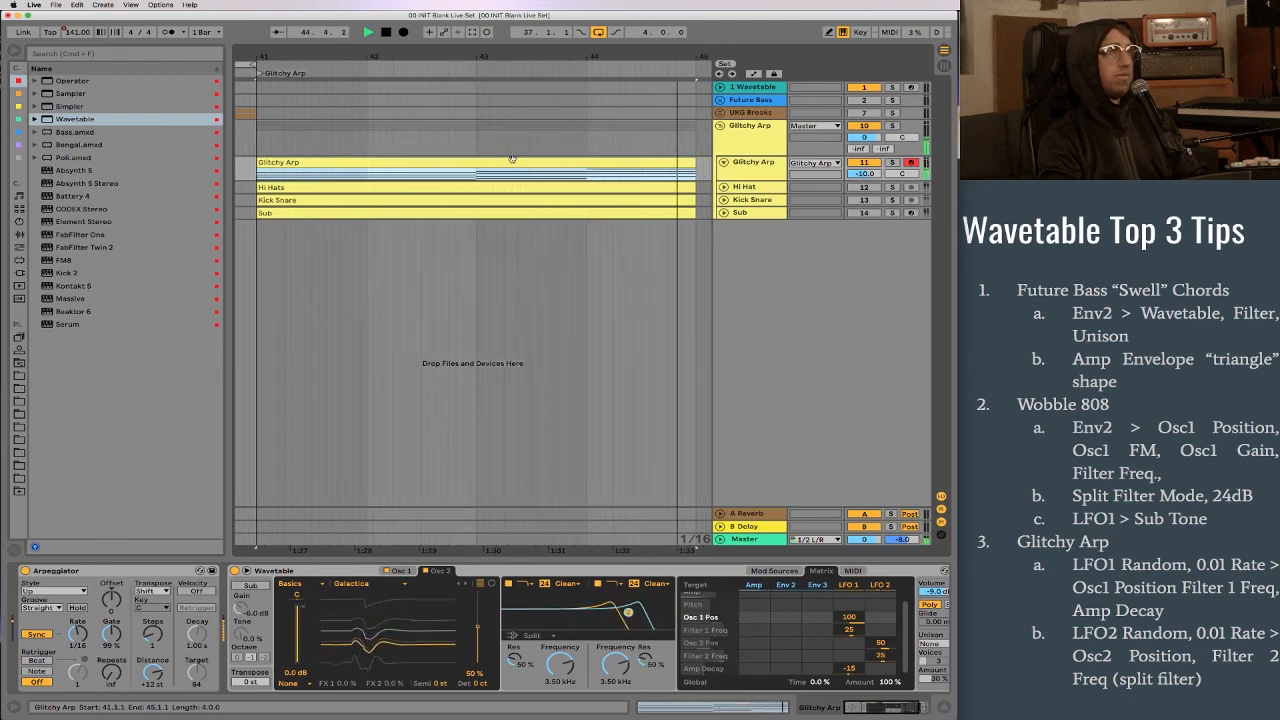
key(super+l)
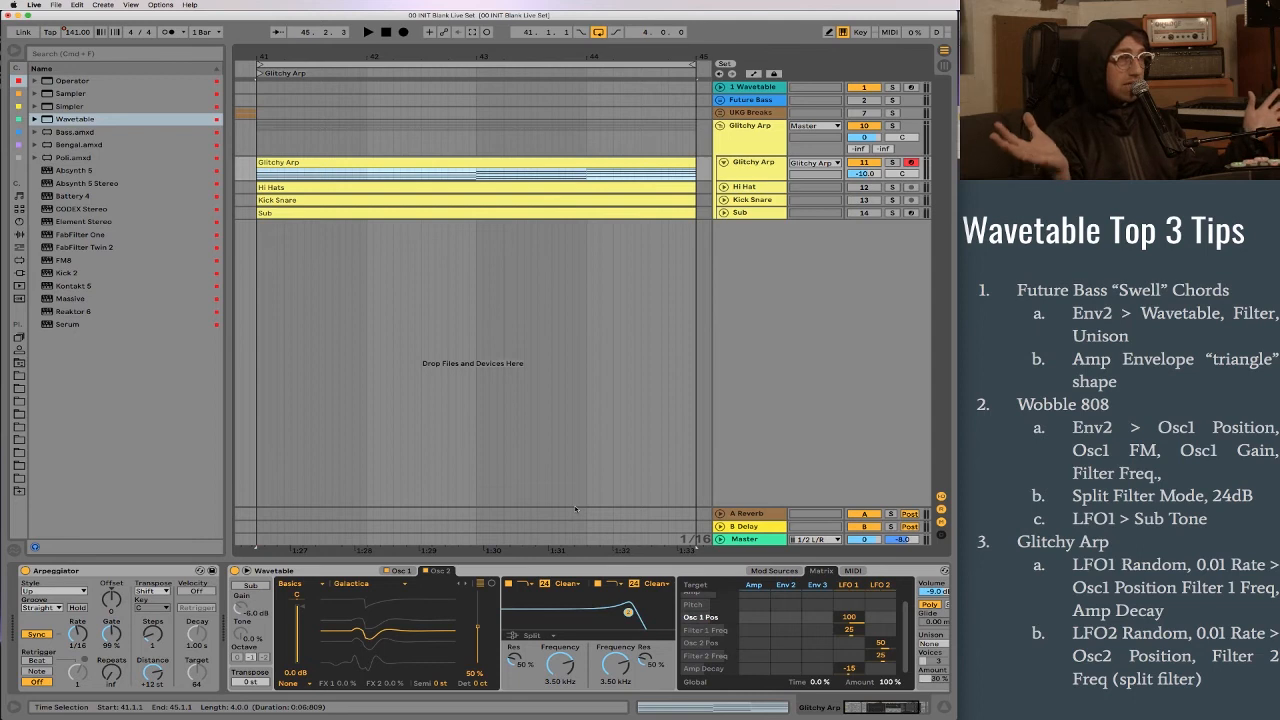
key(space)
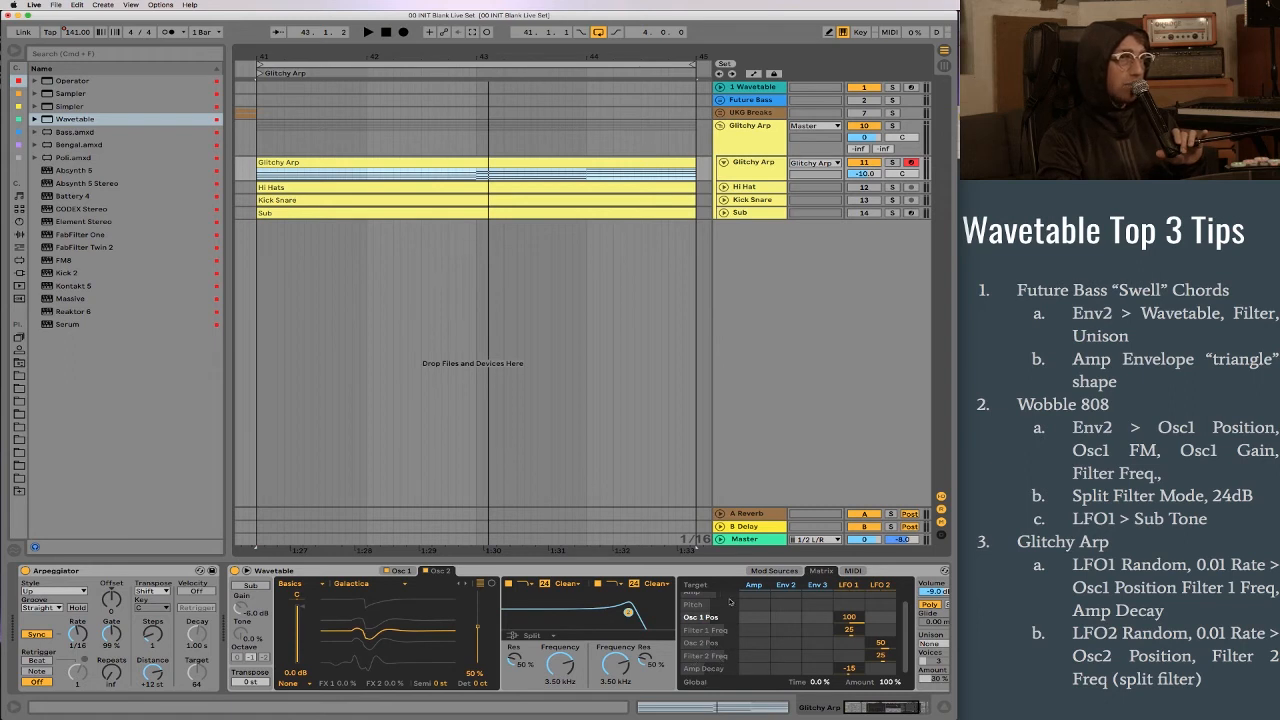
Show Wavetable's Amp envelope and play the Glitchy Arp clip to hear its modulated decay
click(755, 584)
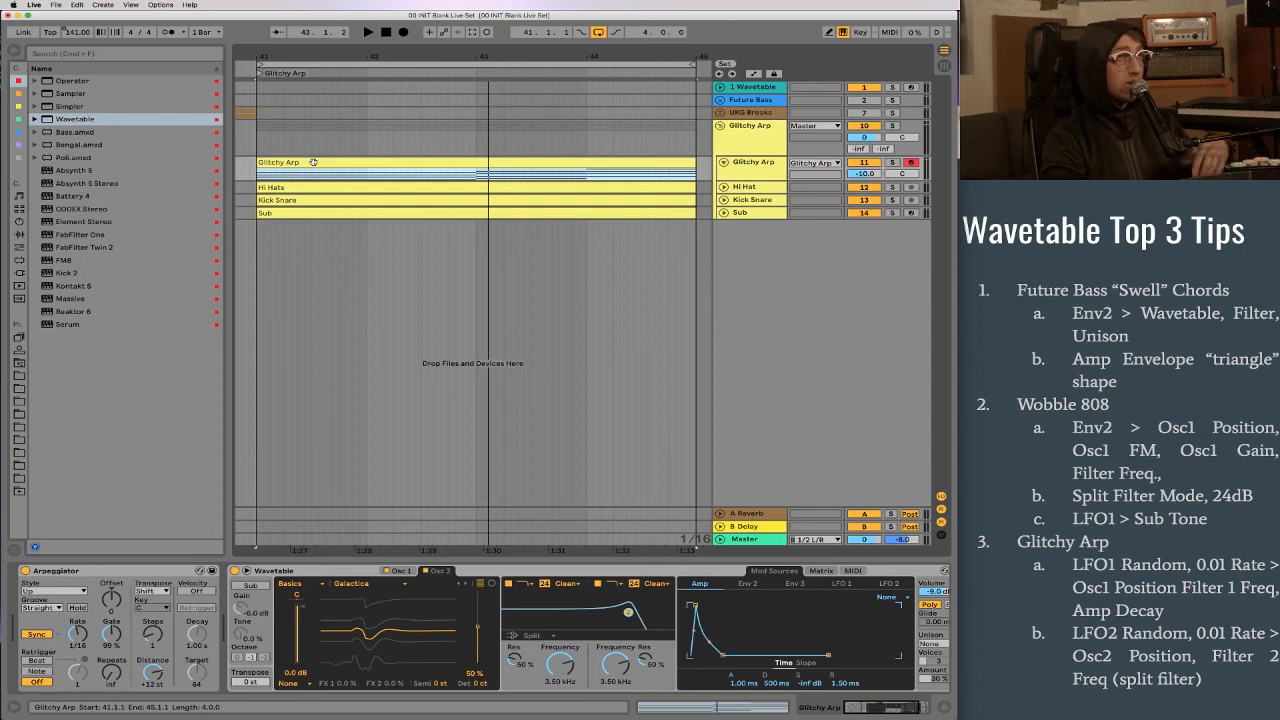
click(755, 162)
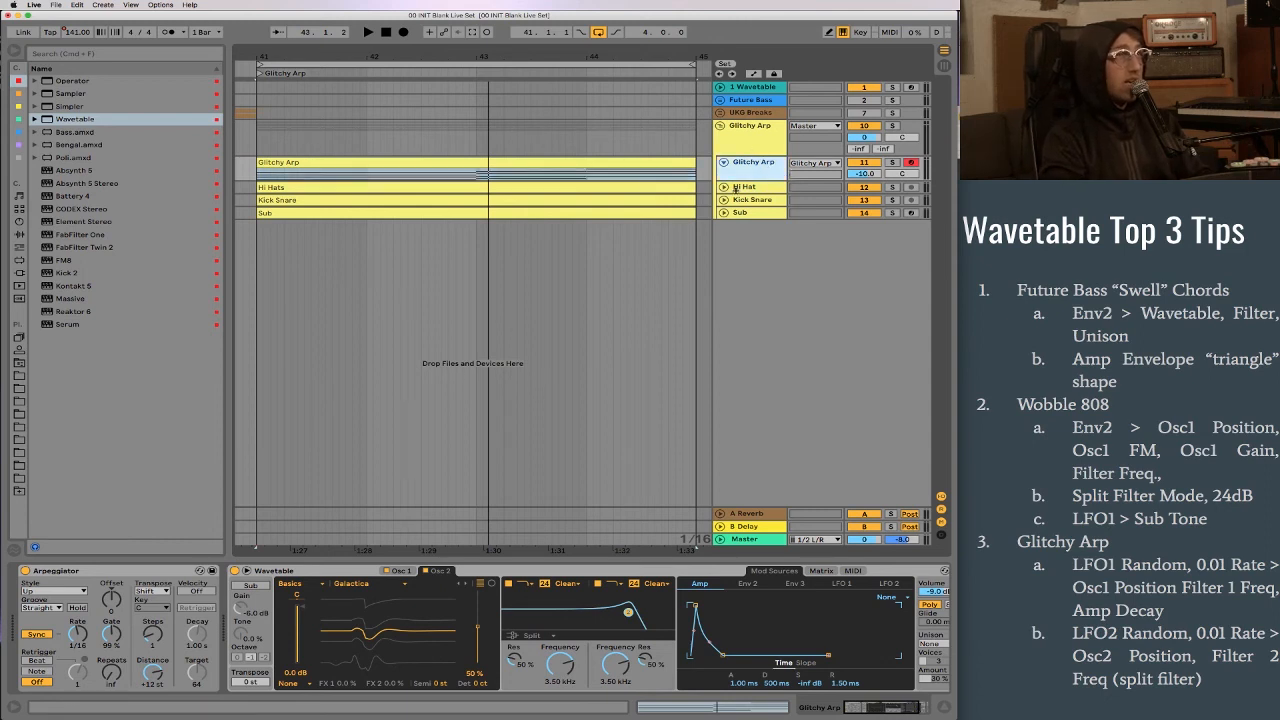
click(381, 161)
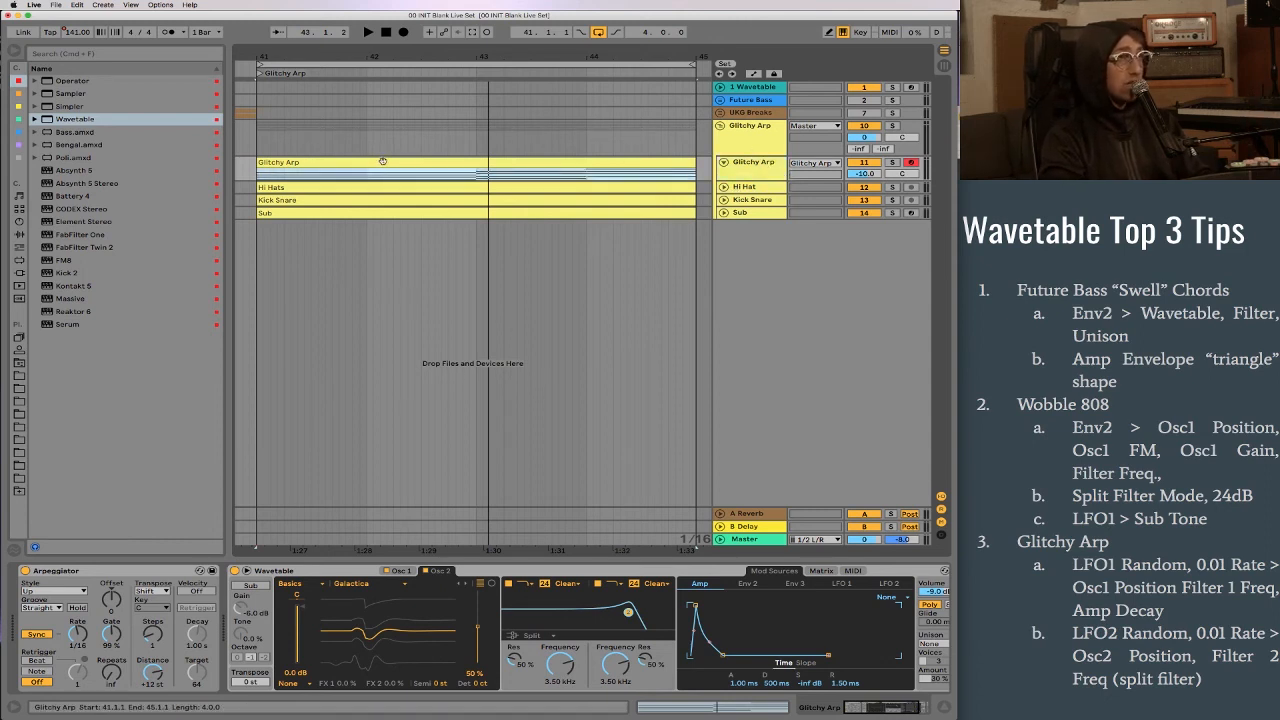
key(space)
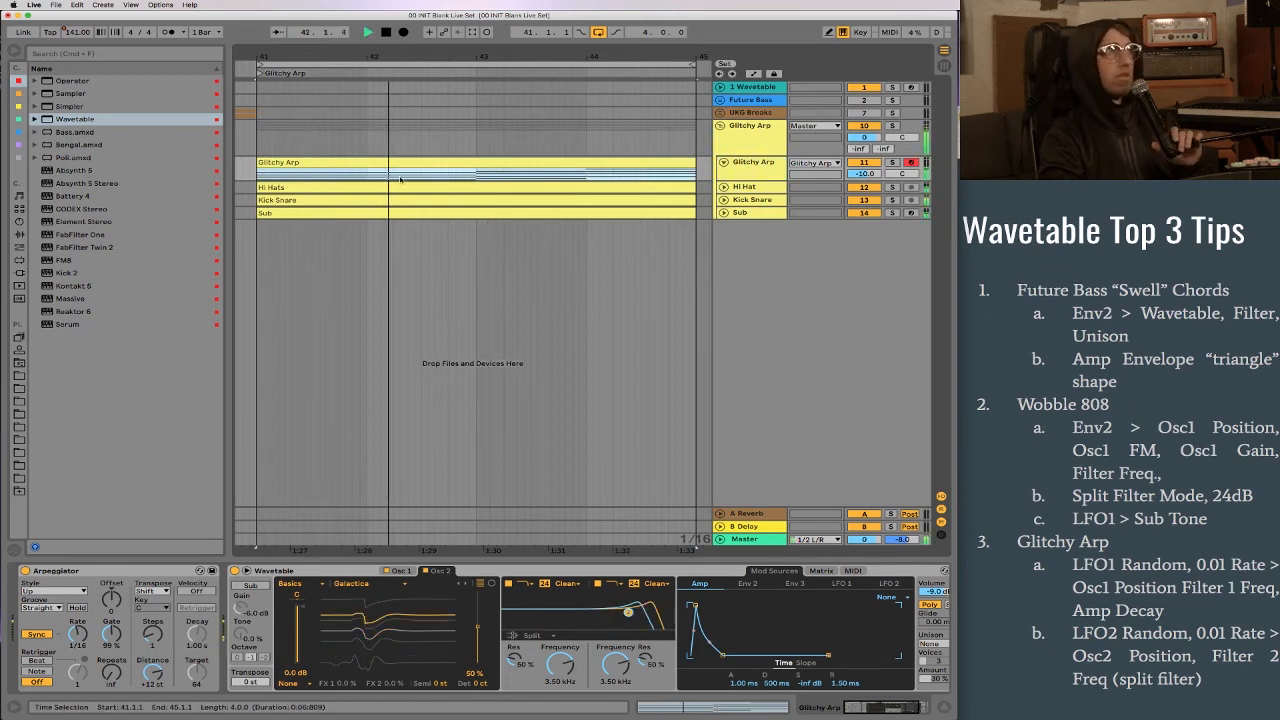
Unfold the Hi Hat, Kick Snare and Sub tracks in the Glitchy Arp group
click(723, 187)
click(723, 212)
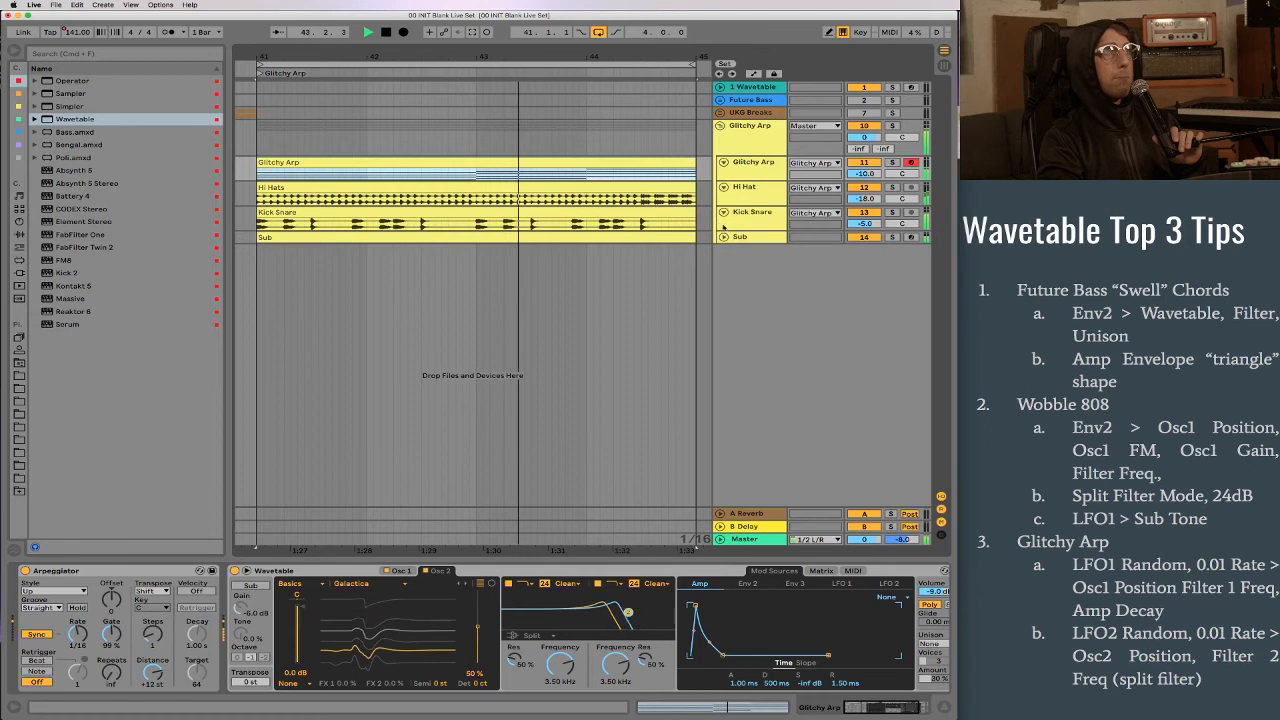
click(723, 237)
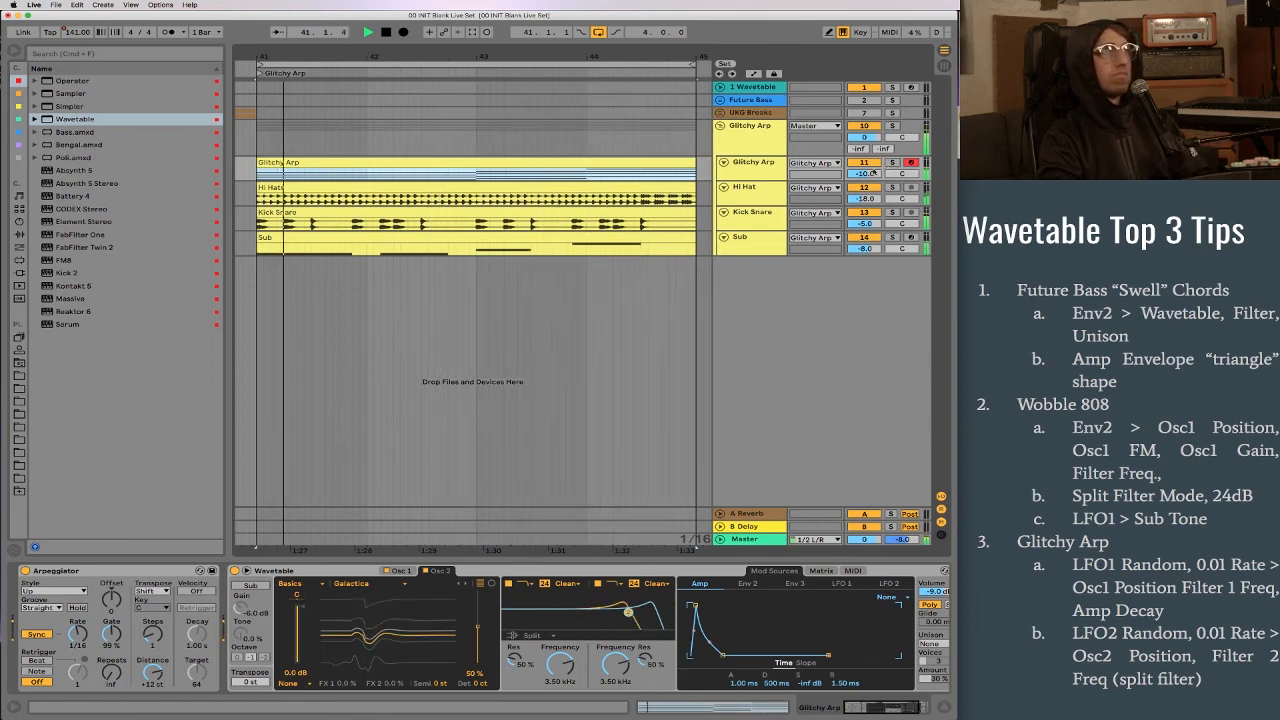
Enlarge the Glitchy Arp track to reveal its sends and set its A Reverb send to 0 dB while auditioning the loop
click(749, 176)
drag(752, 183, 752, 195)
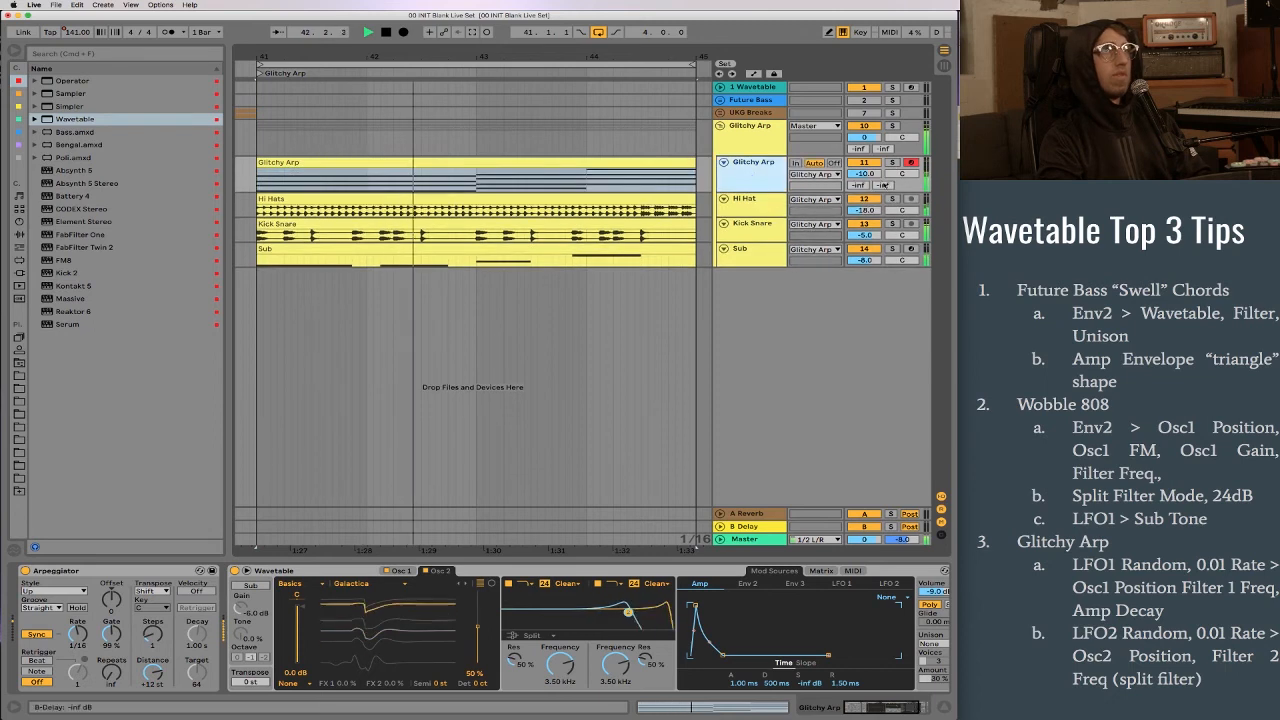
drag(858, 185, 858, 115)
key(space)
drag(774, 193, 775, 188)
key(space)
mouse_move(883, 185)
mouse_down()
mouse_move(883, 157)
mouse_move(880, 198)
mouse_up()
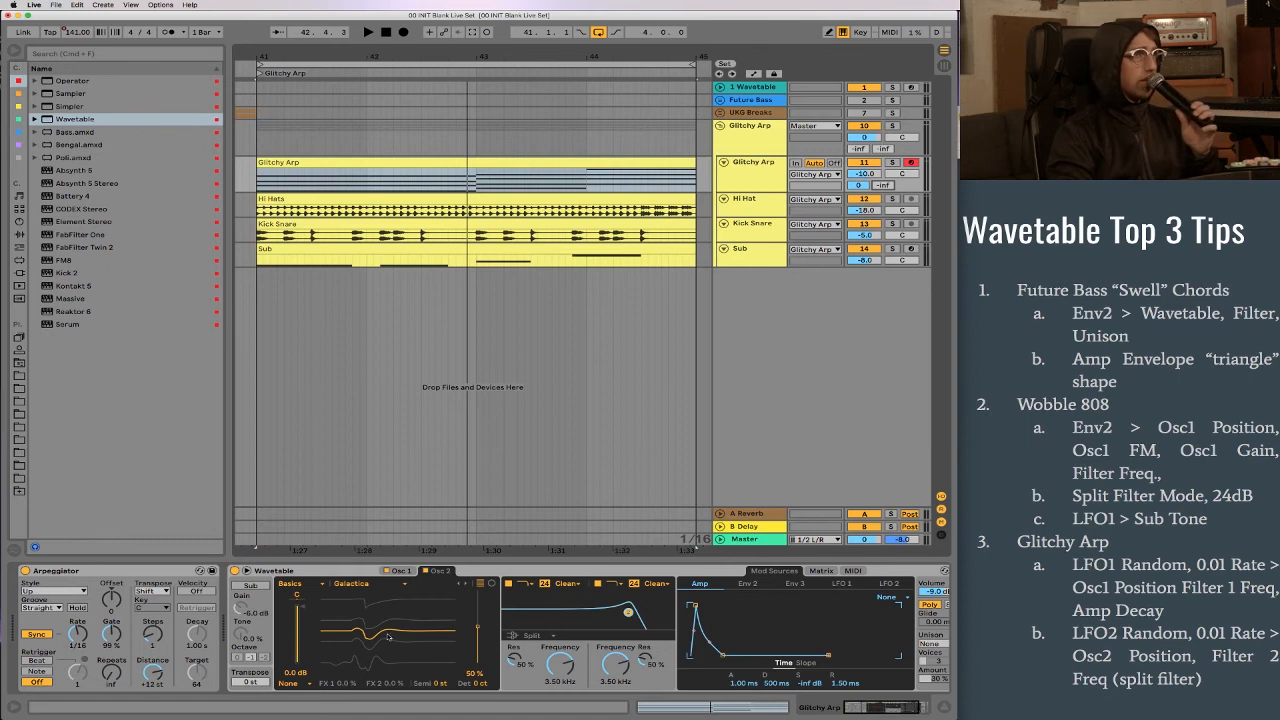
Review the wavetables of Osc 1 and Osc 2 and the LFO assignments in the modulation matrix
click(402, 572)
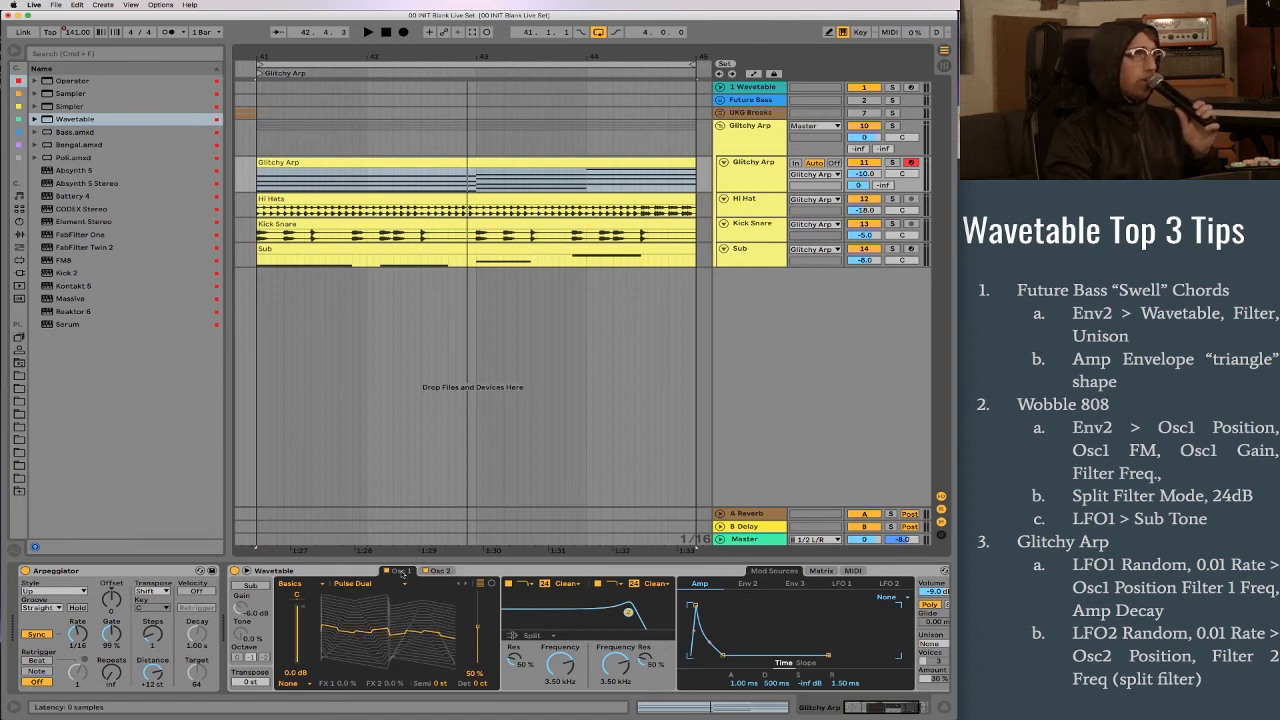
click(448, 571)
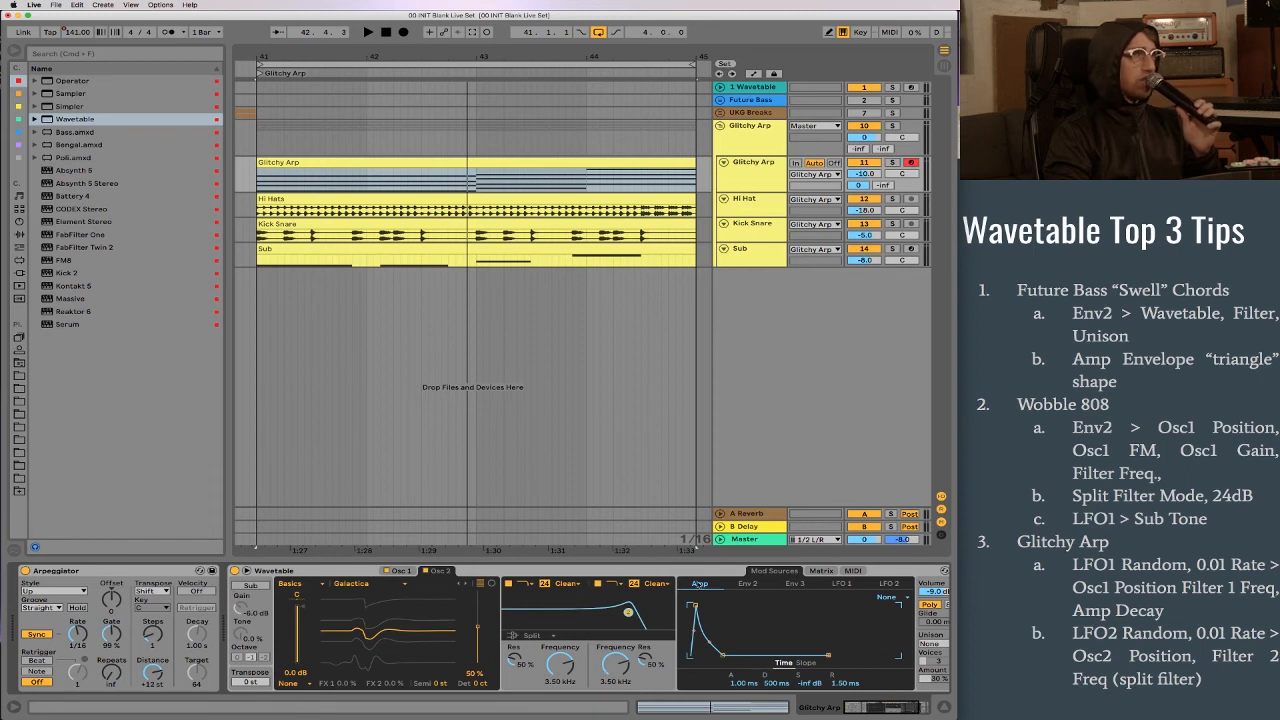
click(820, 571)
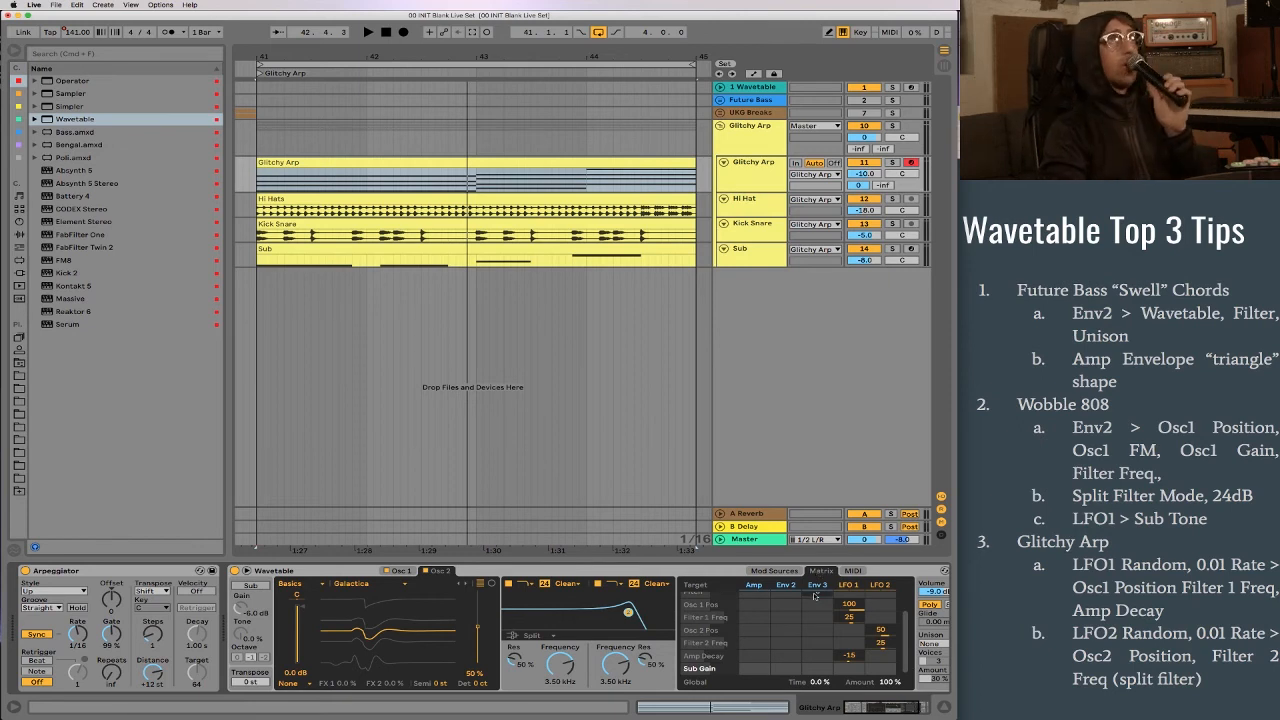
click(1118, 498)
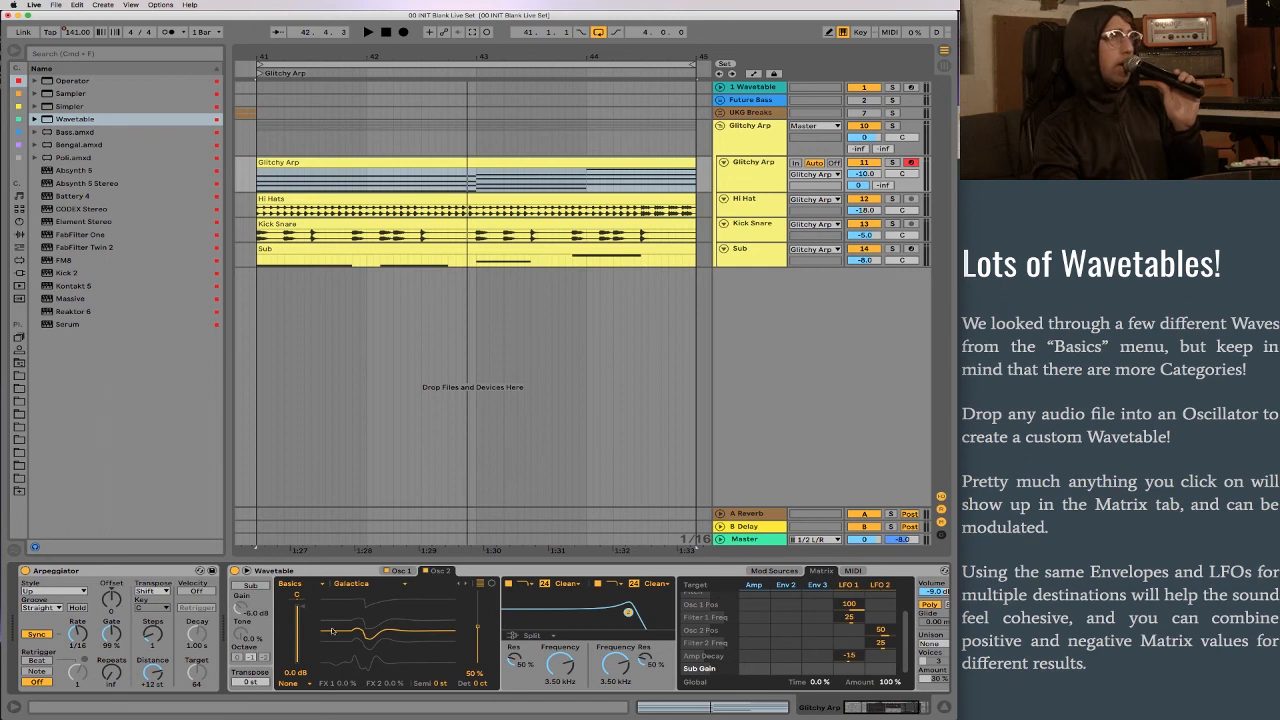
Look through the Basics wavetables for Osc 2 and switch its wavetable category to User
scroll(420, 641, right, 3)
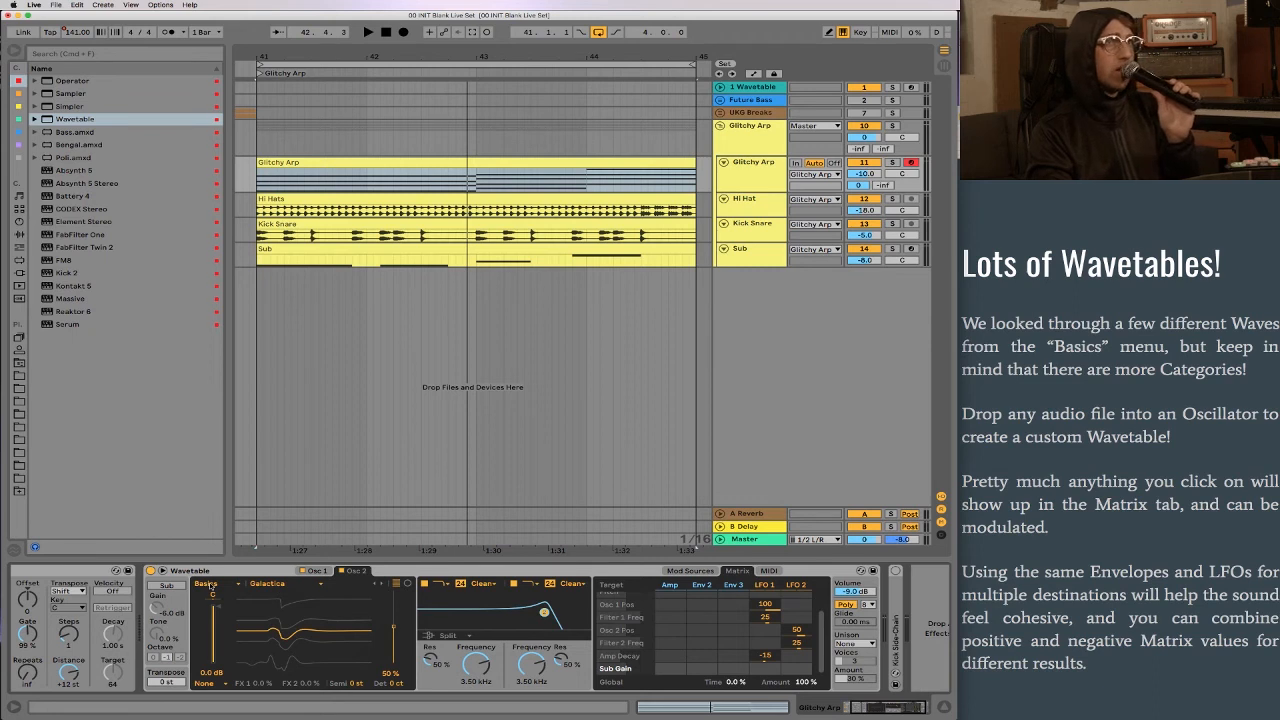
click(256, 583)
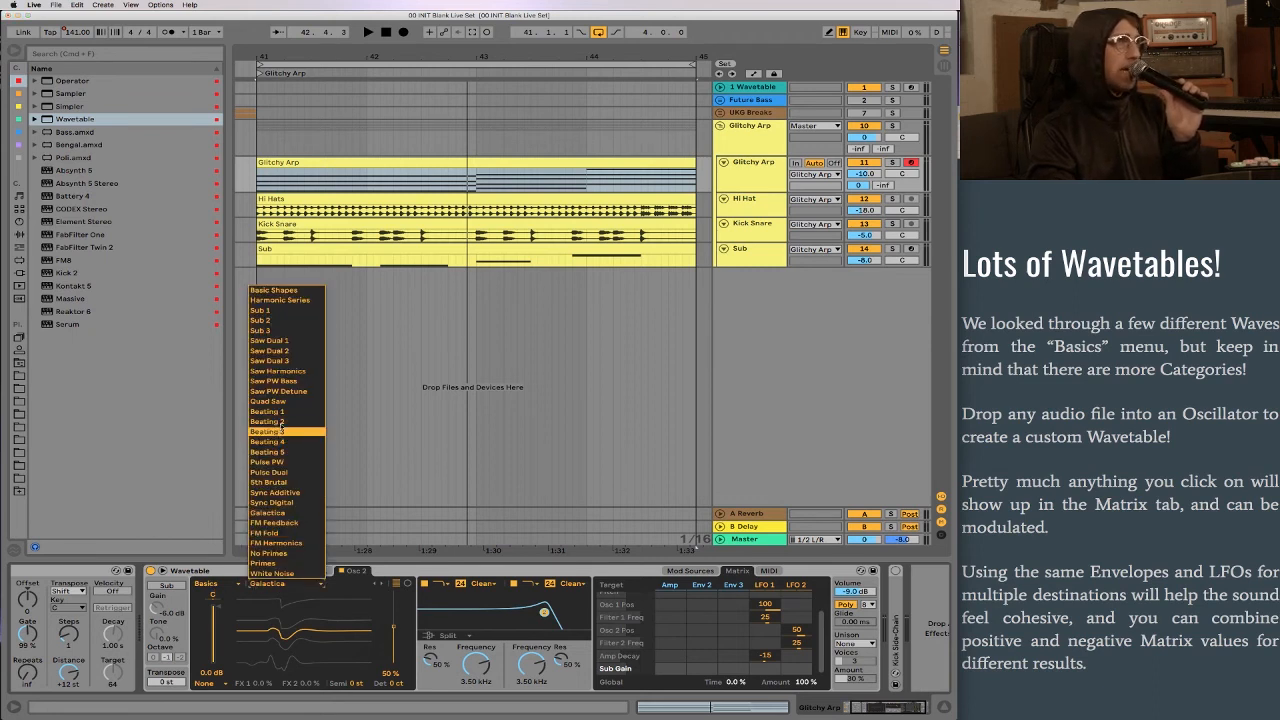
click(327, 645)
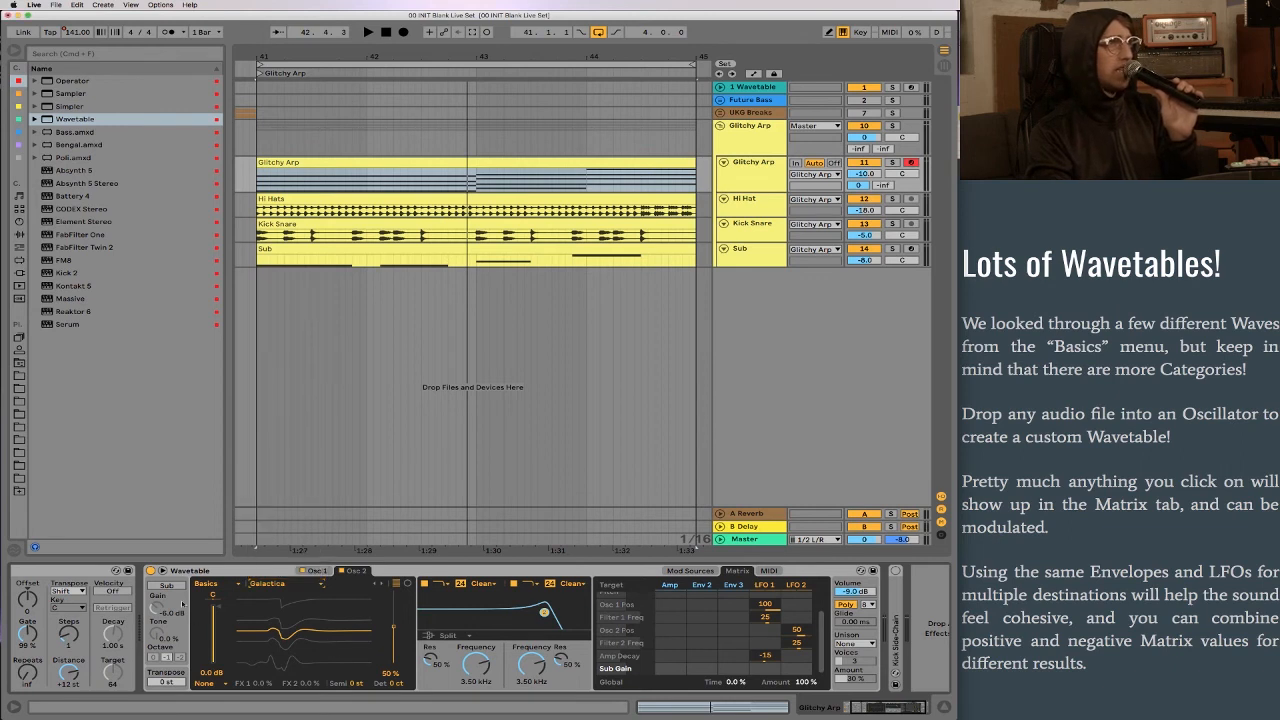
click(212, 585)
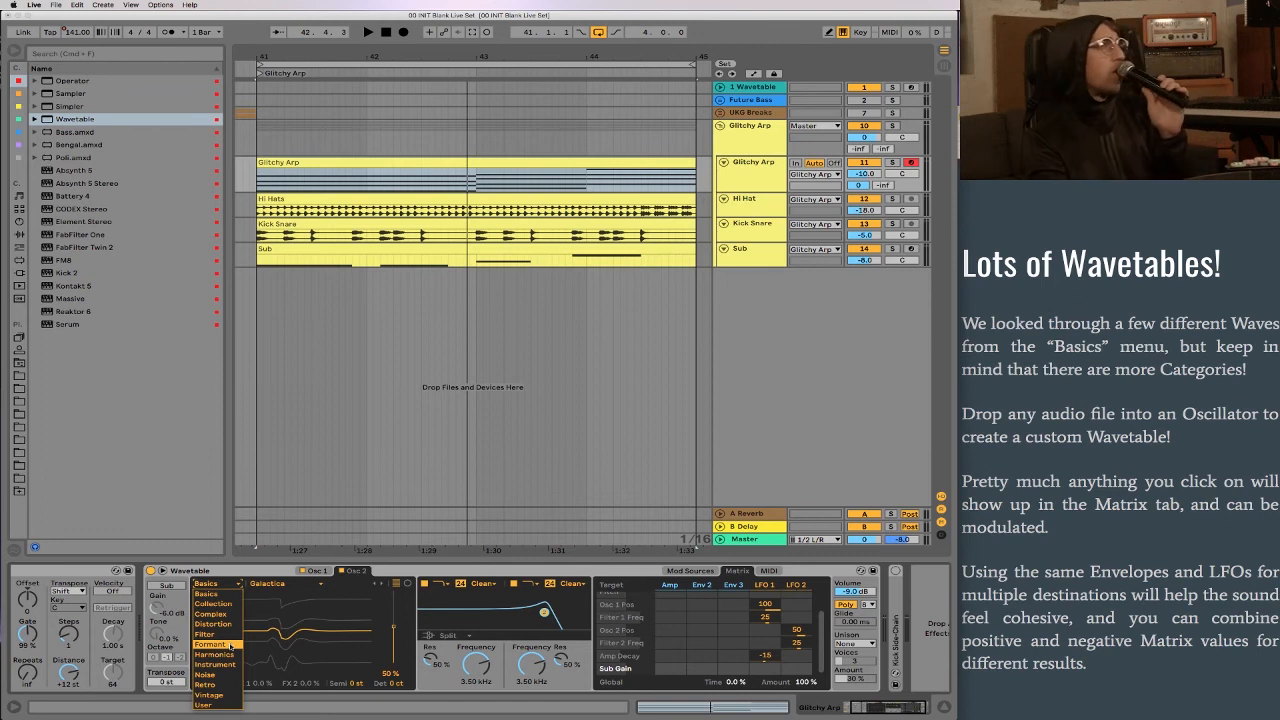
click(219, 707)
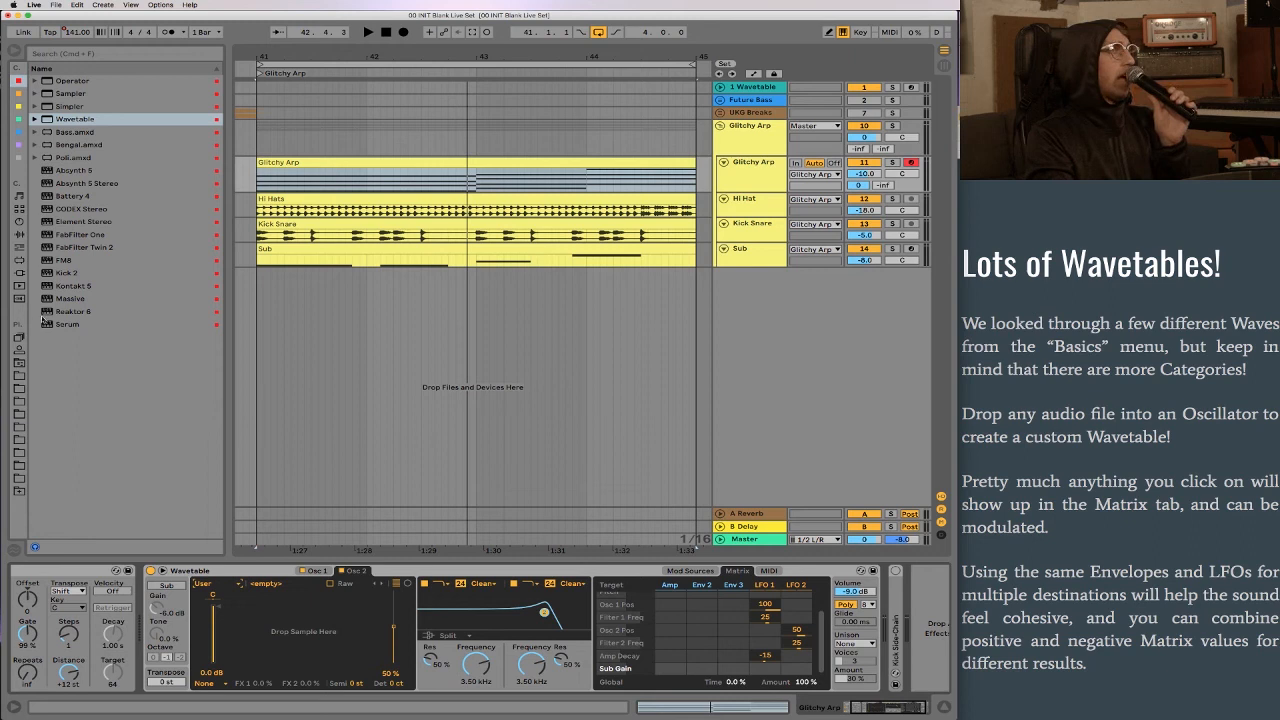
Audition audio samples from the library and load ARP Poly Lead - C3.aif into Osc 2 as a custom wavetable
click(19, 298)
scroll(141, 340, down, 10)
scroll(141, 340, down, 10)
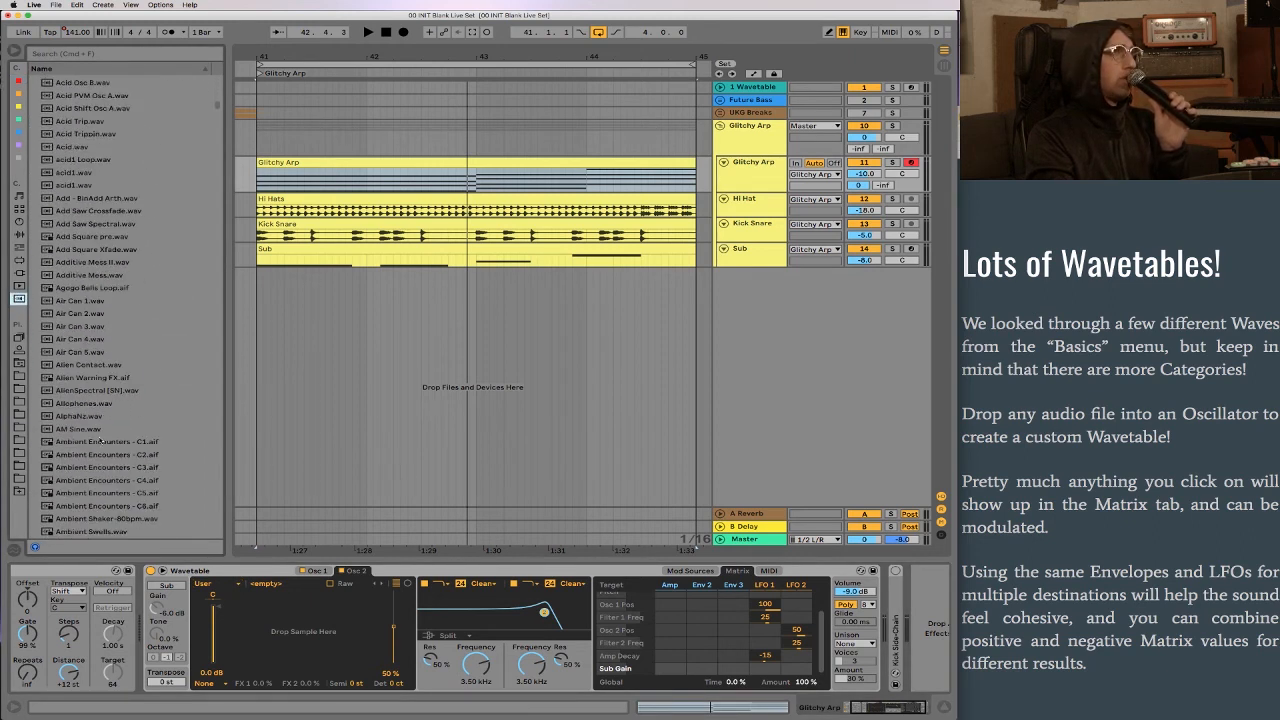
click(108, 404)
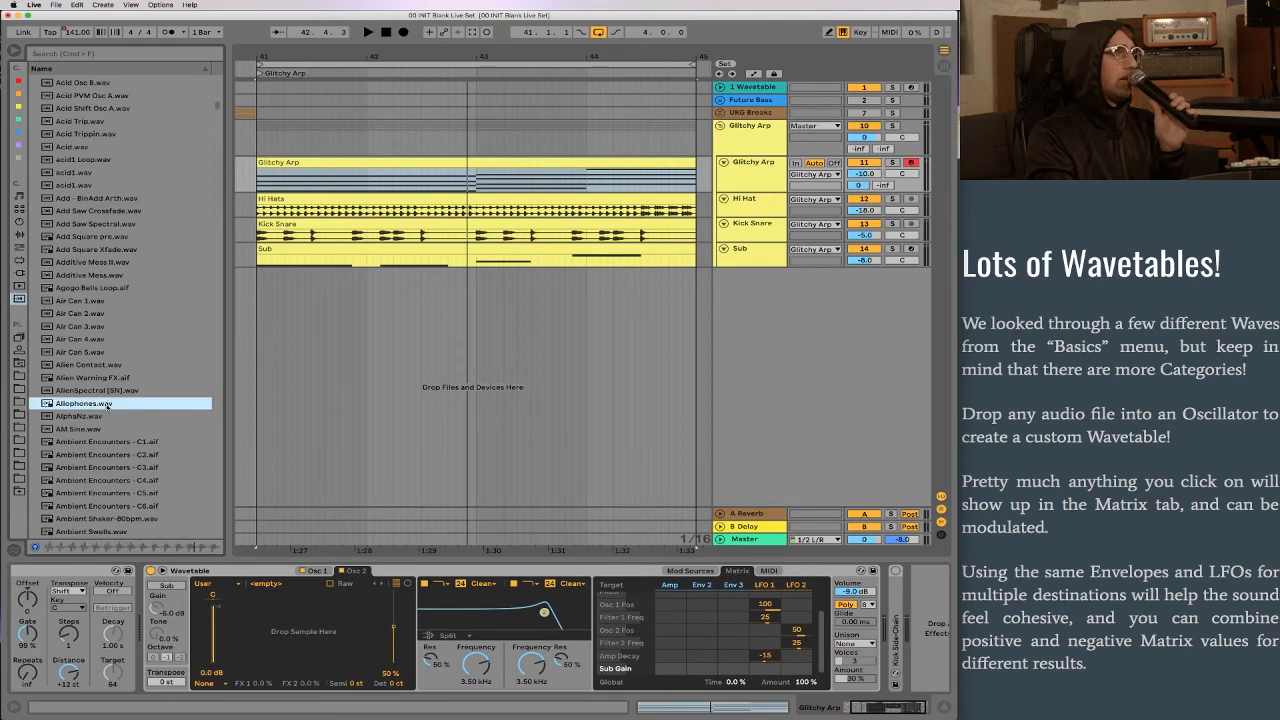
click(101, 366)
click(108, 468)
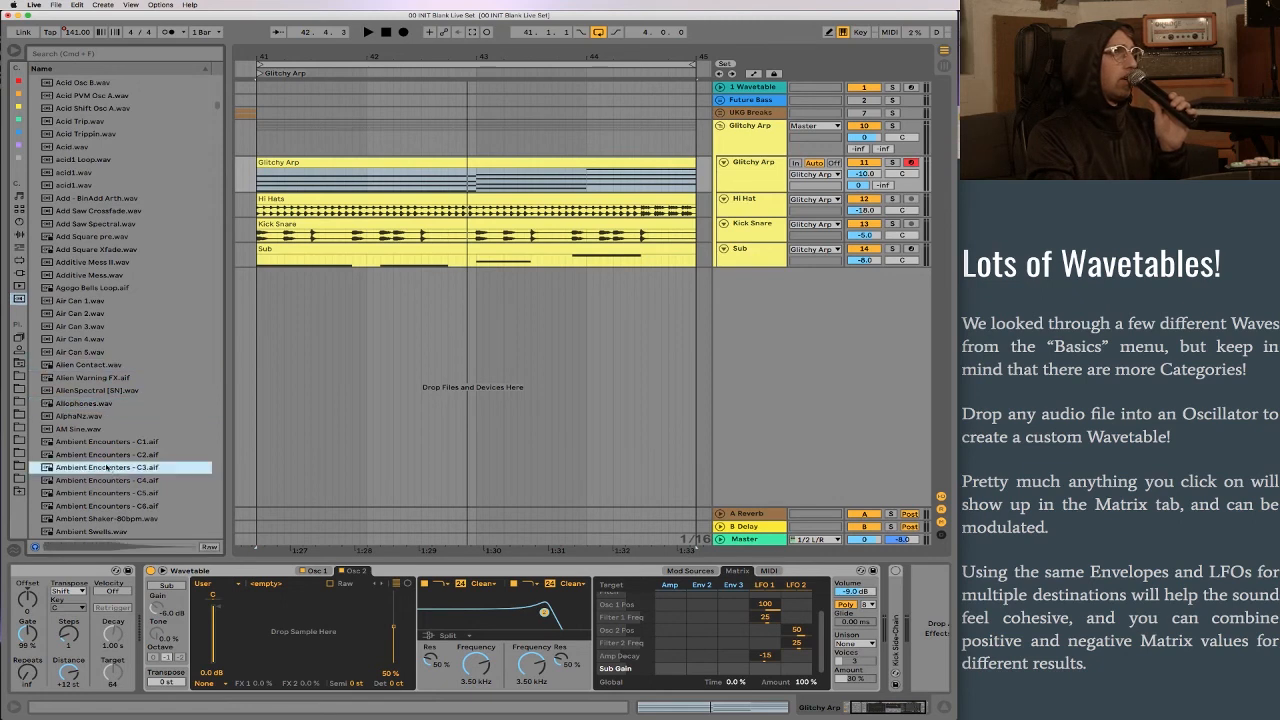
scroll(107, 469, down, 4)
scroll(106, 468, down, 5)
click(100, 462)
scroll(100, 459, down, 3)
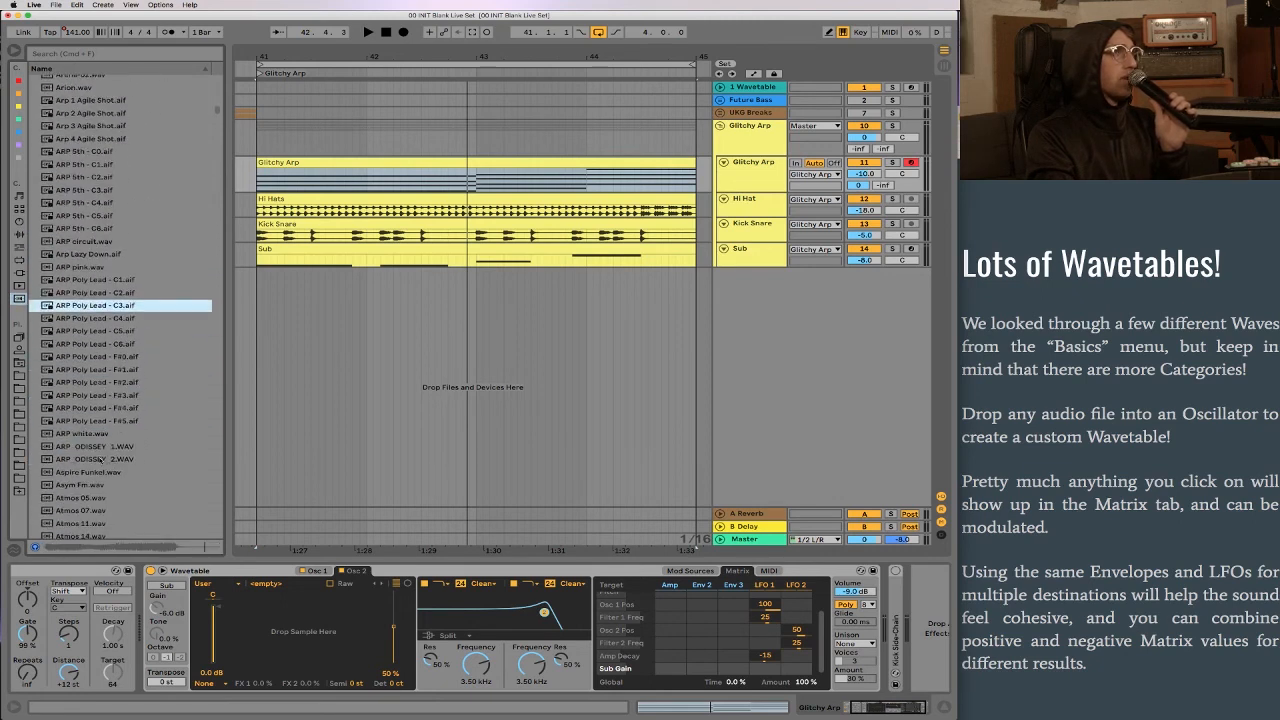
drag(47, 305, 303, 646)
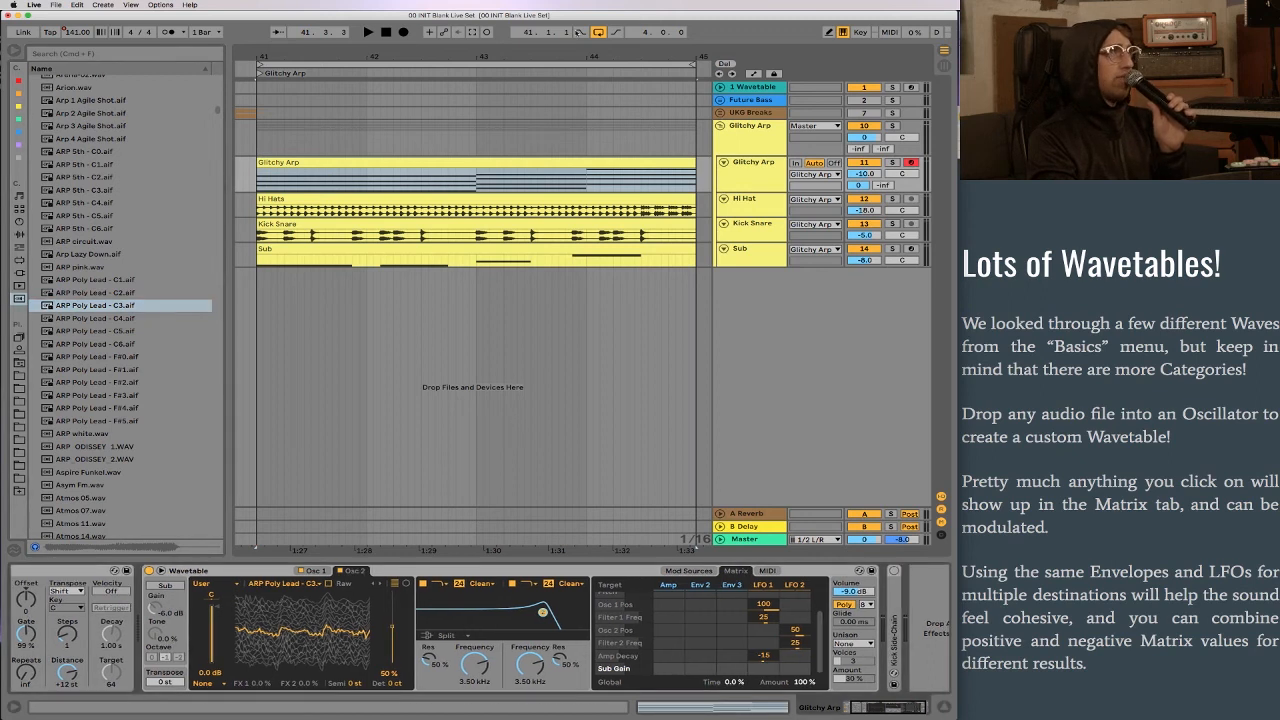
Switch to the 1 Wavetable track and load ARP Poly Lead - C3.aif into its Osc 1
click(762, 88)
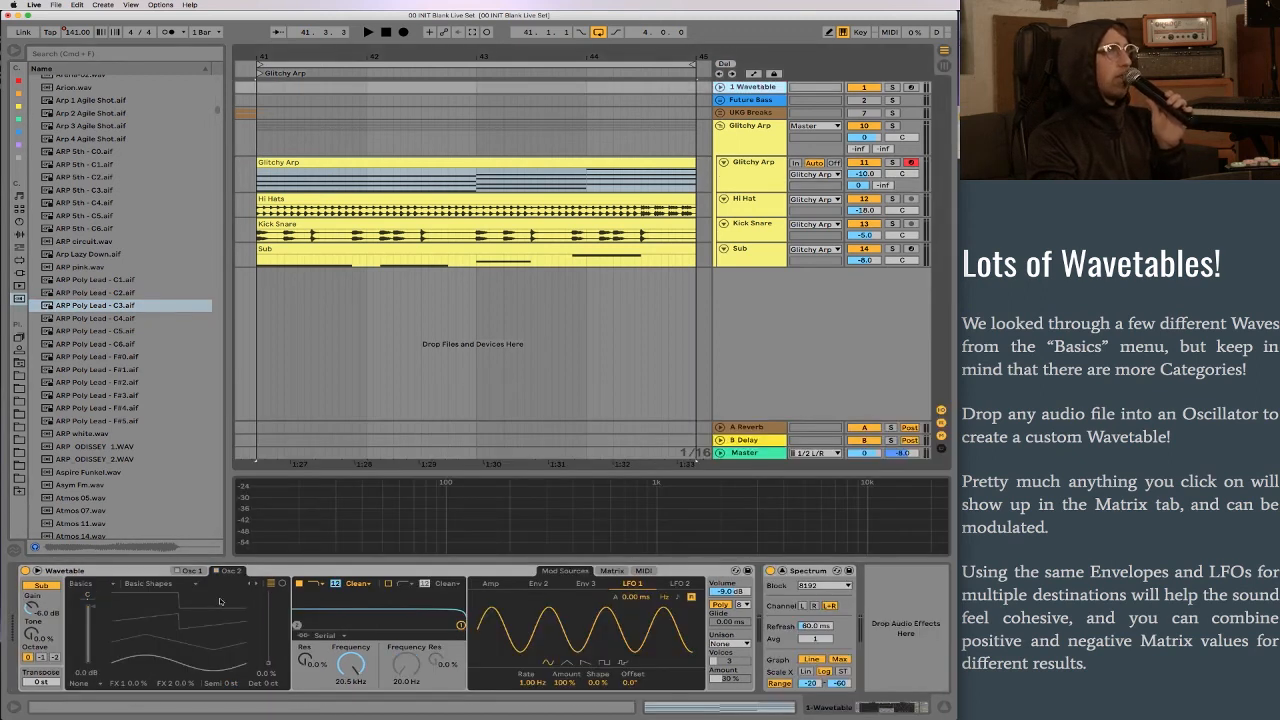
drag(58, 305, 165, 647)
click(188, 572)
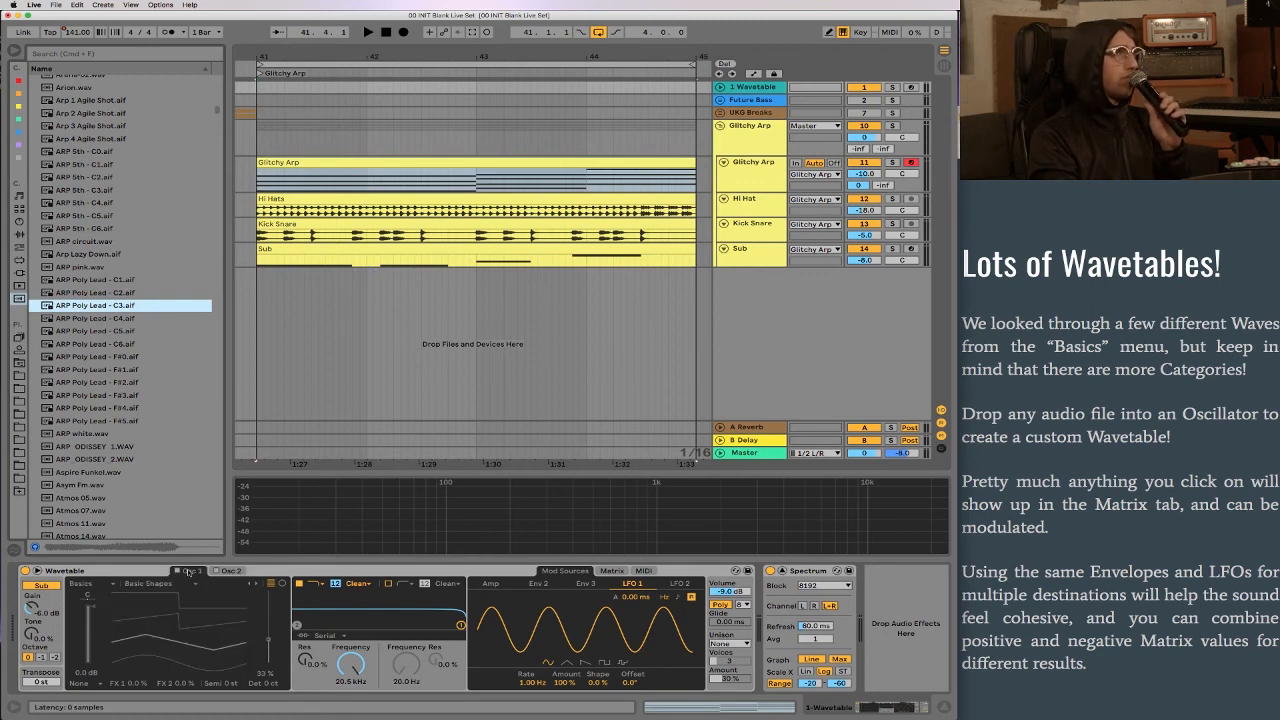
drag(209, 629, 210, 628)
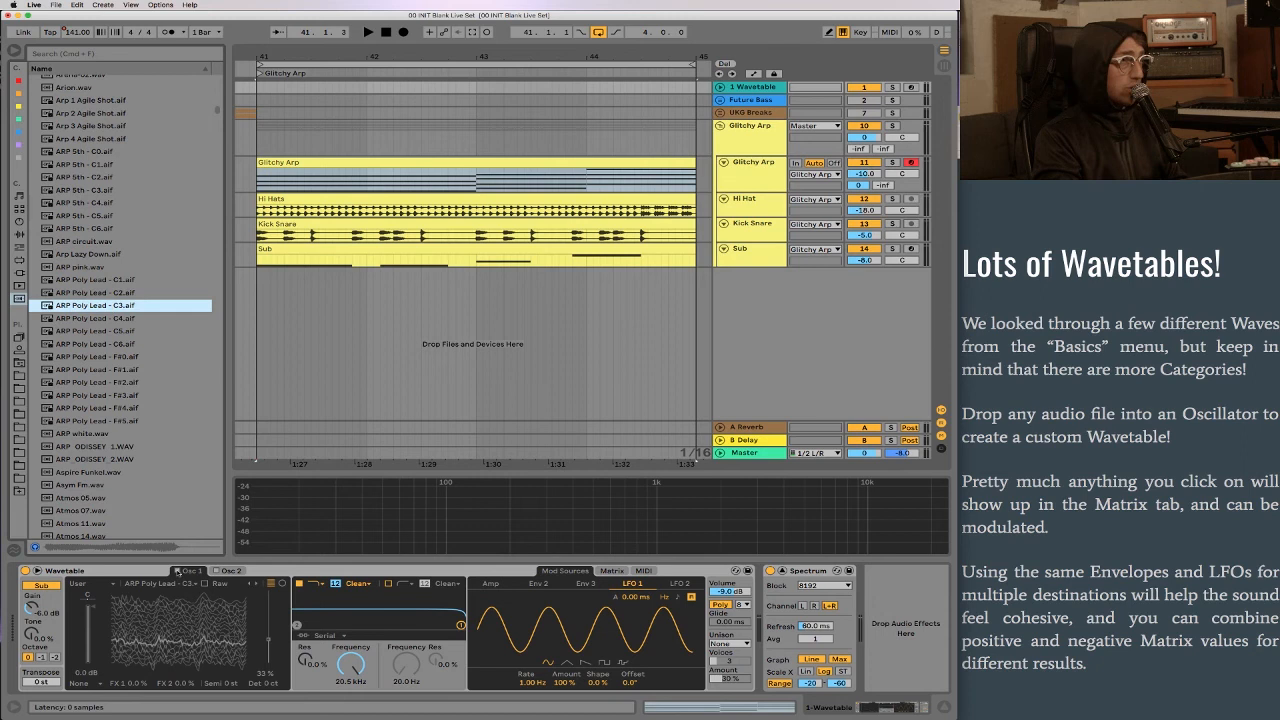
Enable Osc 1, turn off the Sub oscillator and set the Osc 1 wavetable position to 0%
click(178, 571)
click(39, 586)
drag(267, 644, 268, 662)
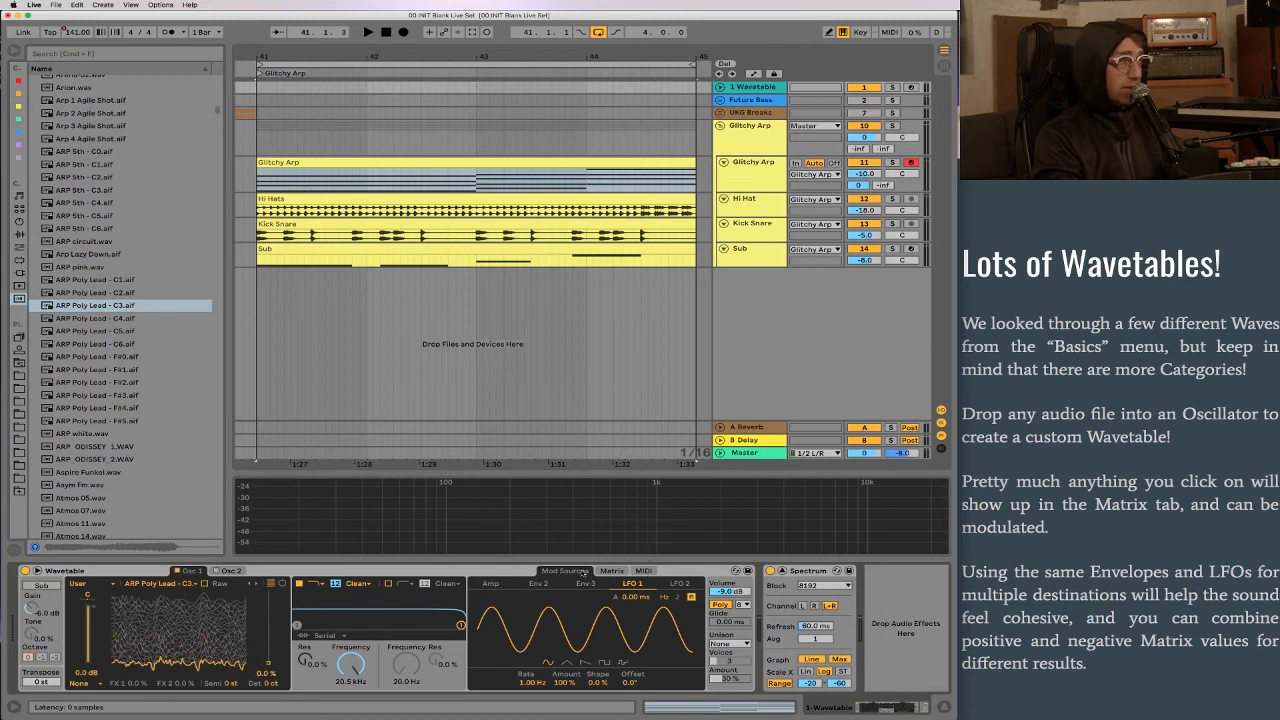
Arm the 1 Wavetable track and play notes one keyboard octave lower while sweeping the Osc 1 wavetable position
click(910, 87)
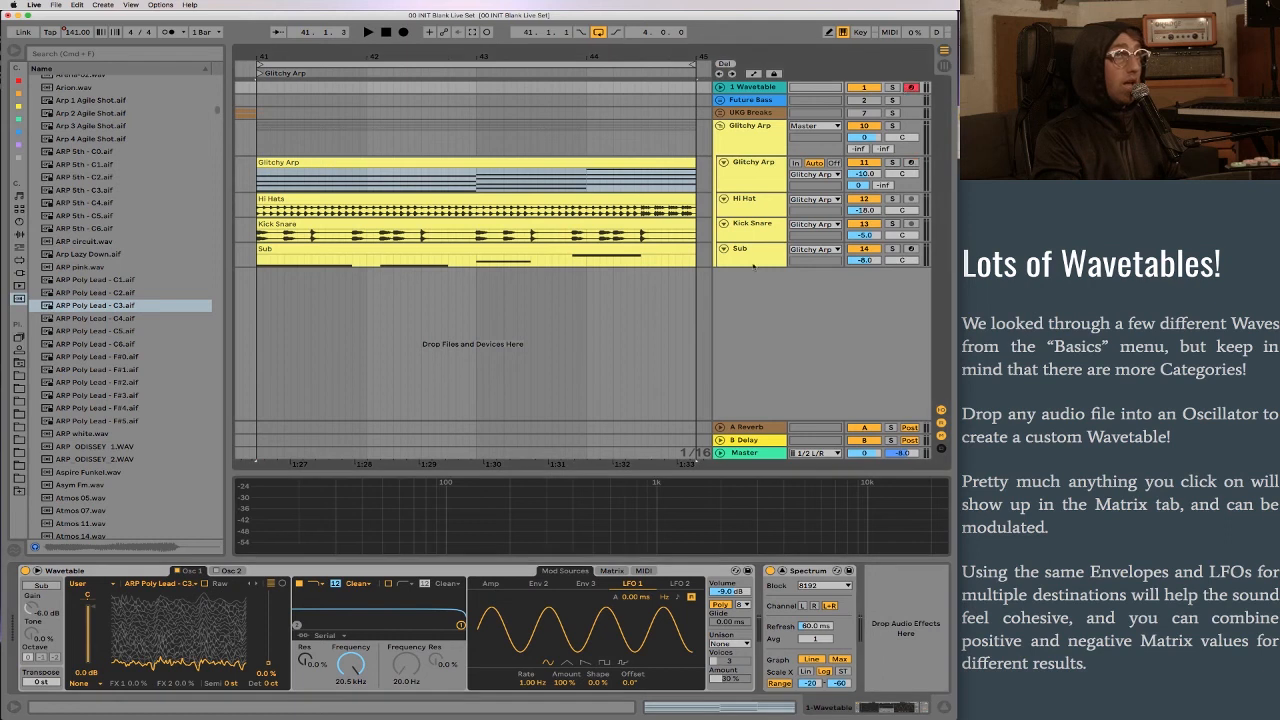
key(z)
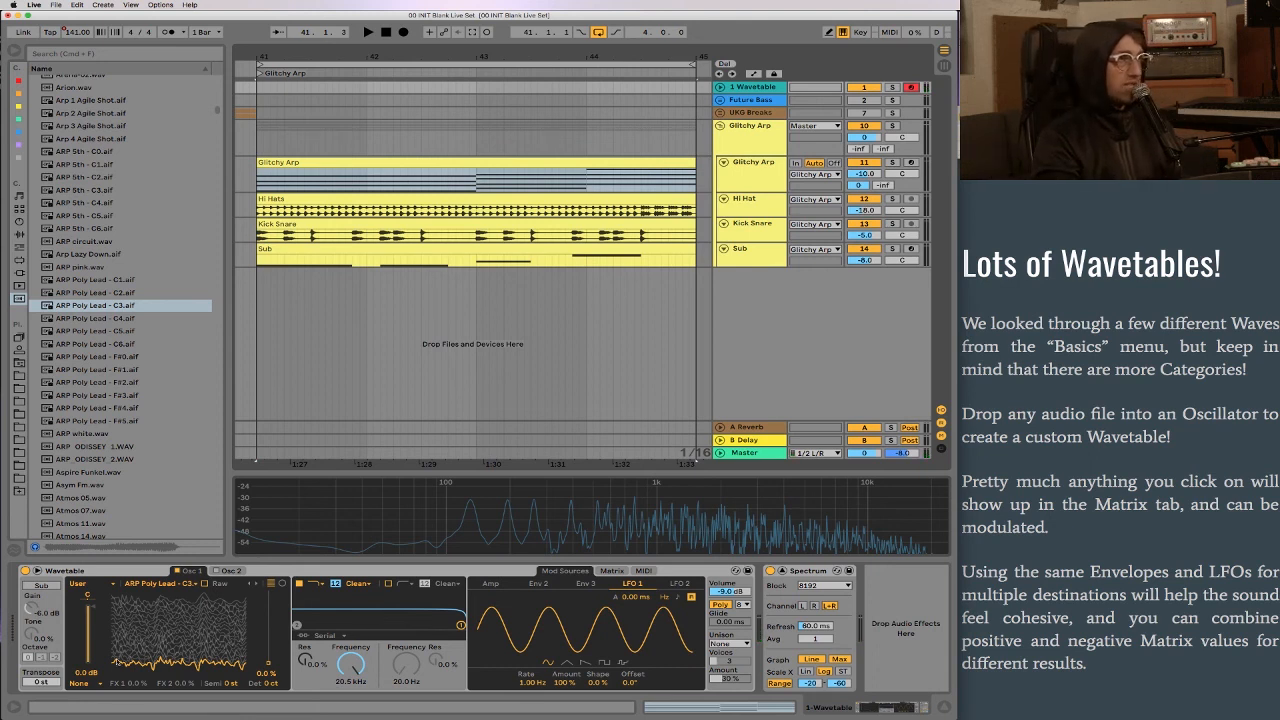
mouse_move(268, 666)
mouse_down()
mouse_move(268, 592)
mouse_move(268, 664)
mouse_up()
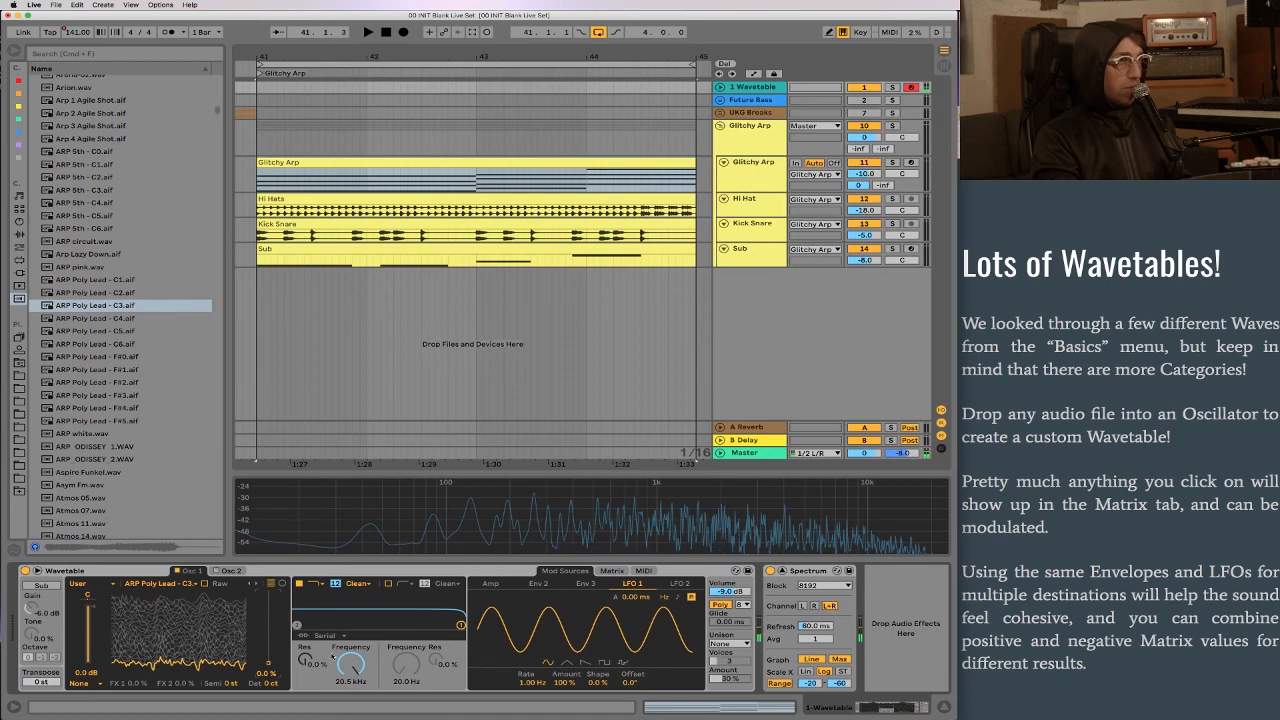
Set the Osc 1 position to 50% and modulate it from LFO 1 by 50, auditioning it one keyboard octave higher
click(611, 571)
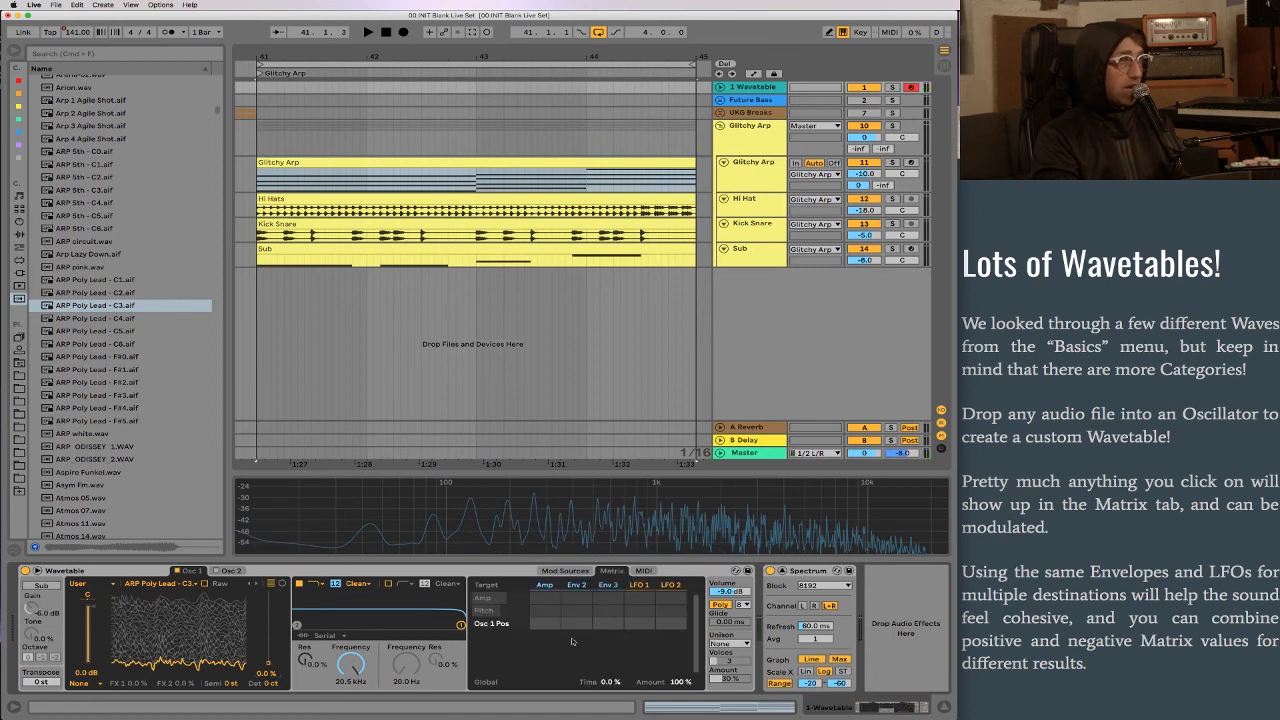
drag(640, 623, 640, 600)
double_click(265, 673)
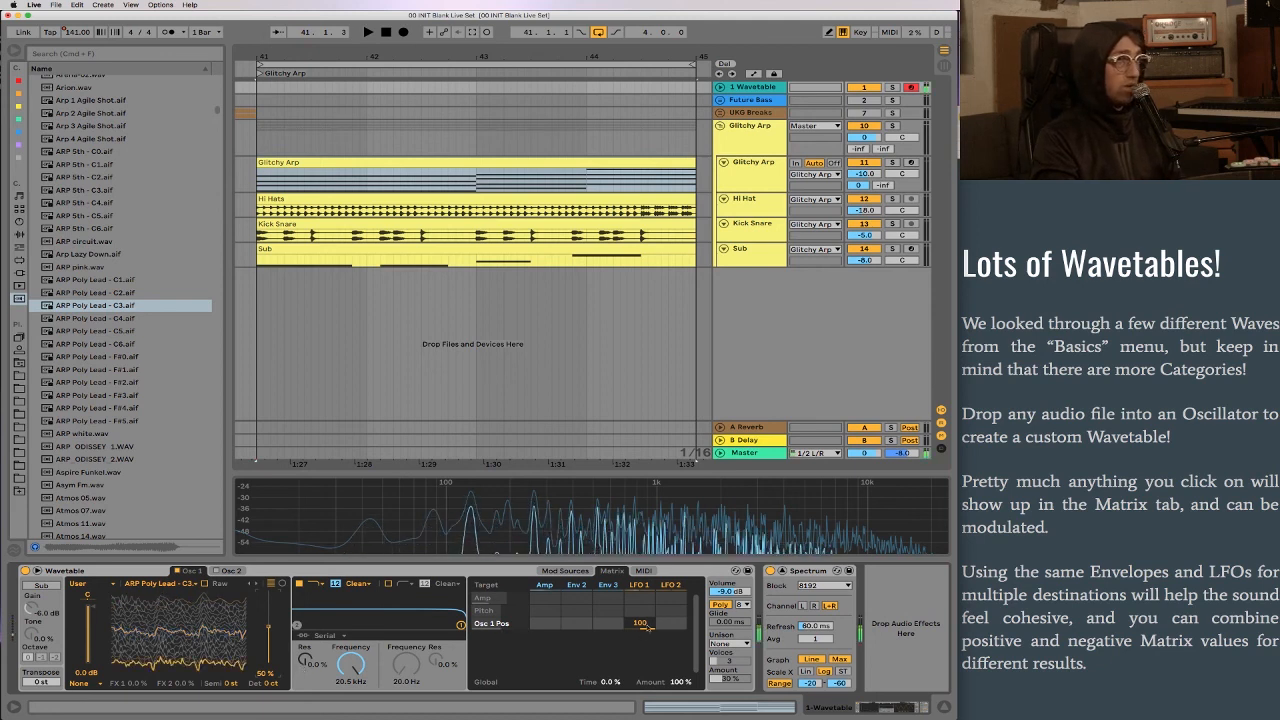
drag(645, 626, 643, 629)
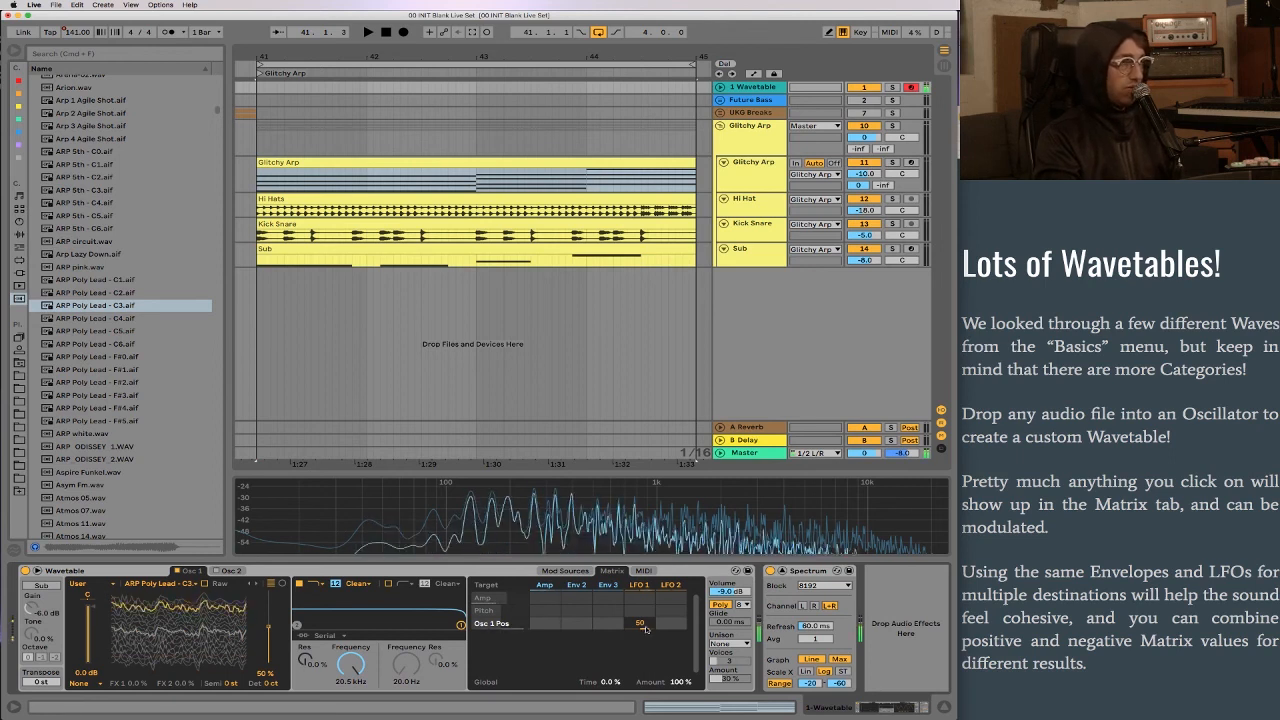
key(x)
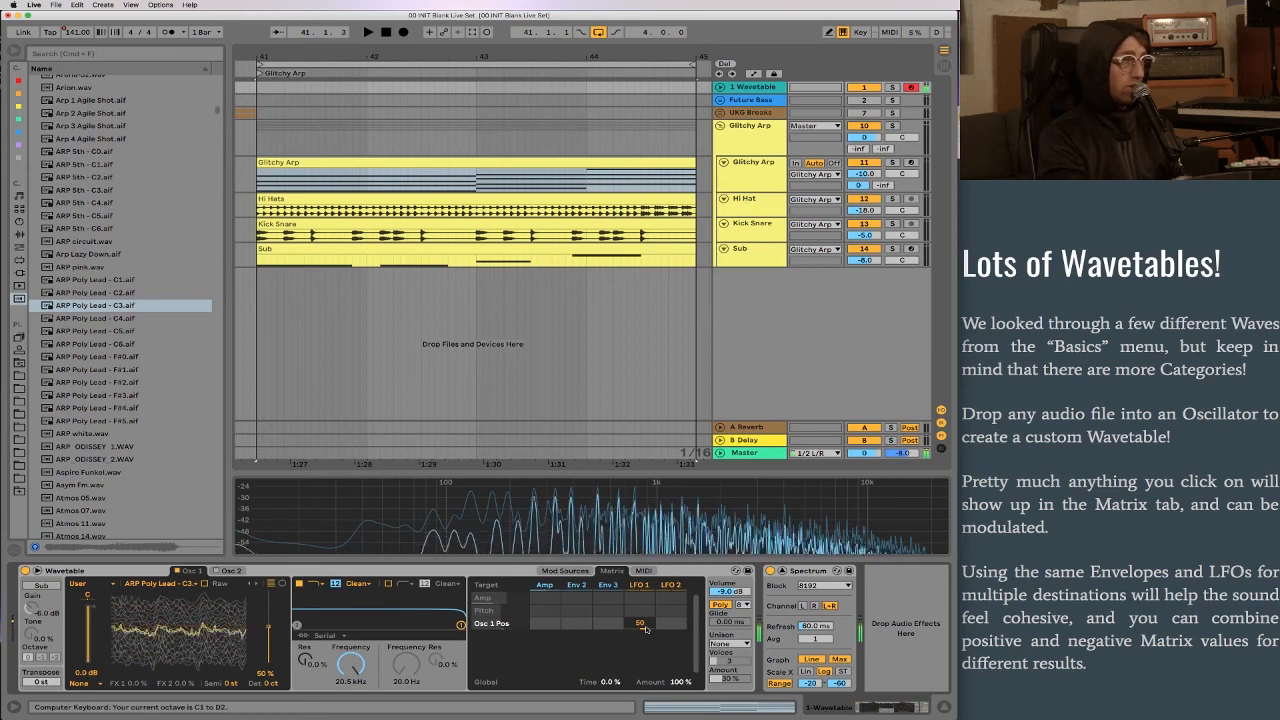
Lower the Osc 1 gain to -4.8 dB and assign LFO 1 to Filter 1 Freq at -50, Filter 2 Freq at -23 and Osc 1 Gain at 28
mouse_move(347, 668)
mouse_down()
mouse_move(347, 718)
mouse_move(347, 666)
mouse_up()
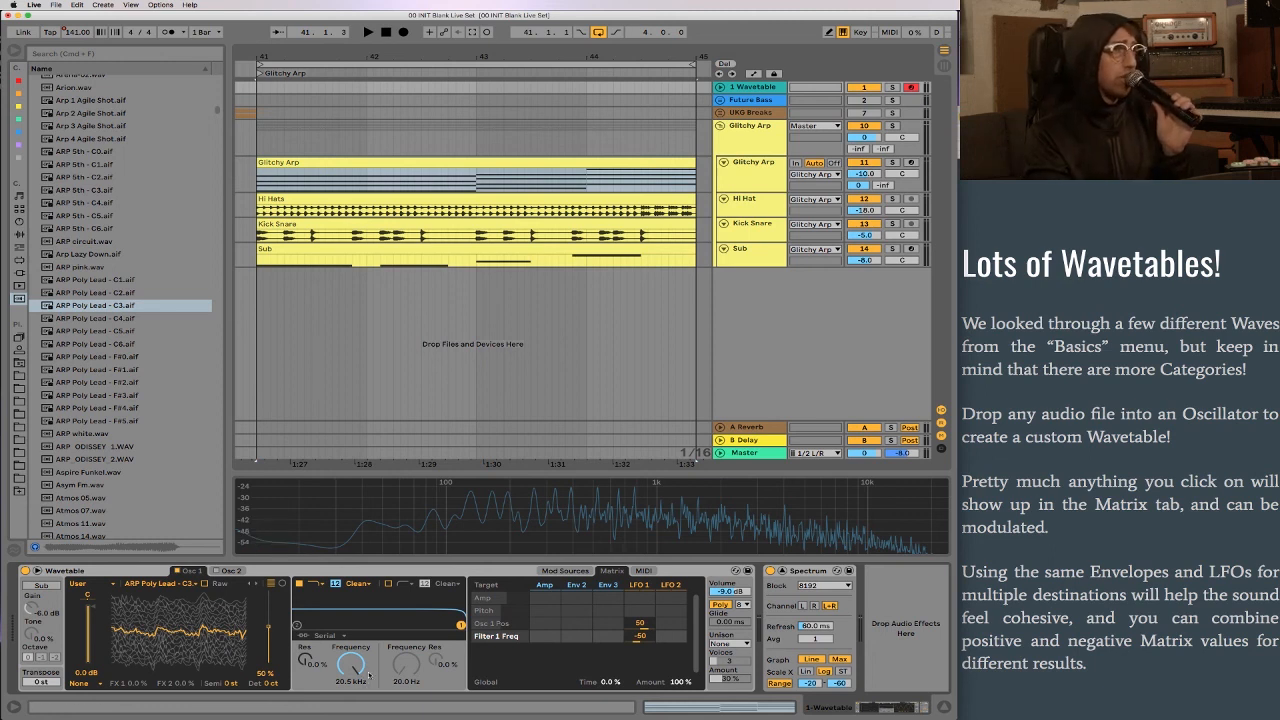
click(405, 666)
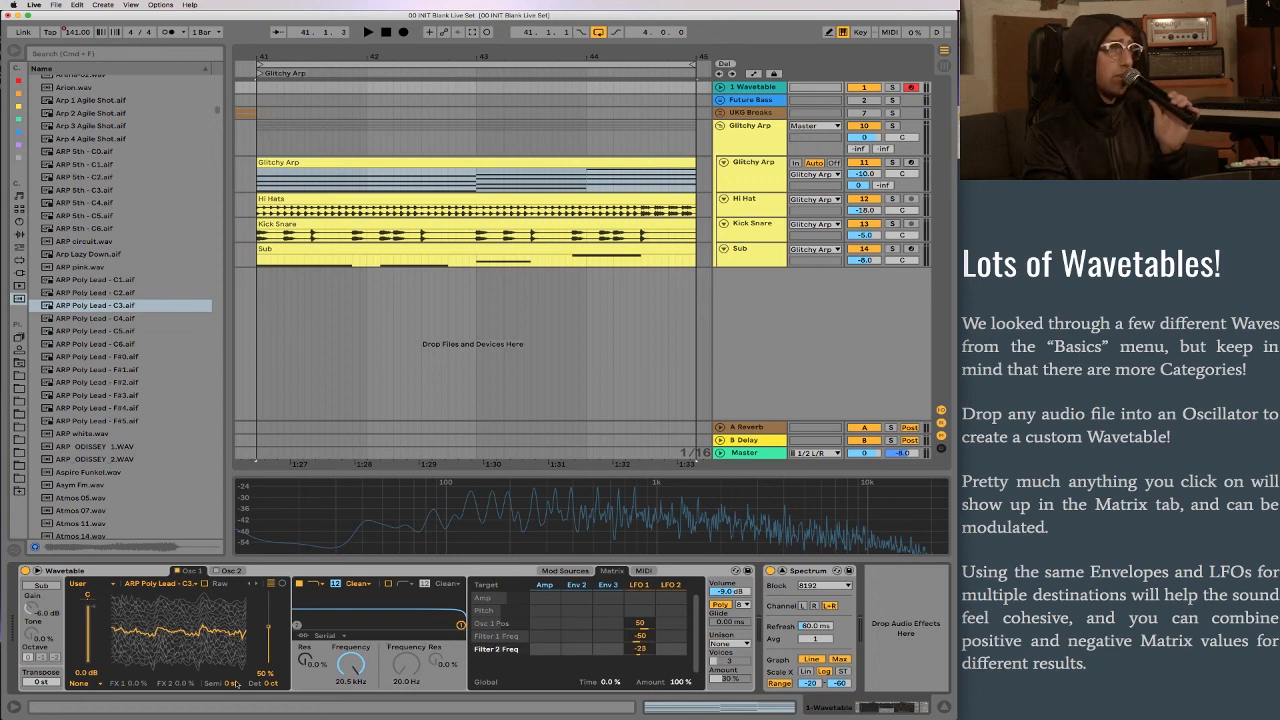
click(90, 632)
drag(640, 661, 640, 640)
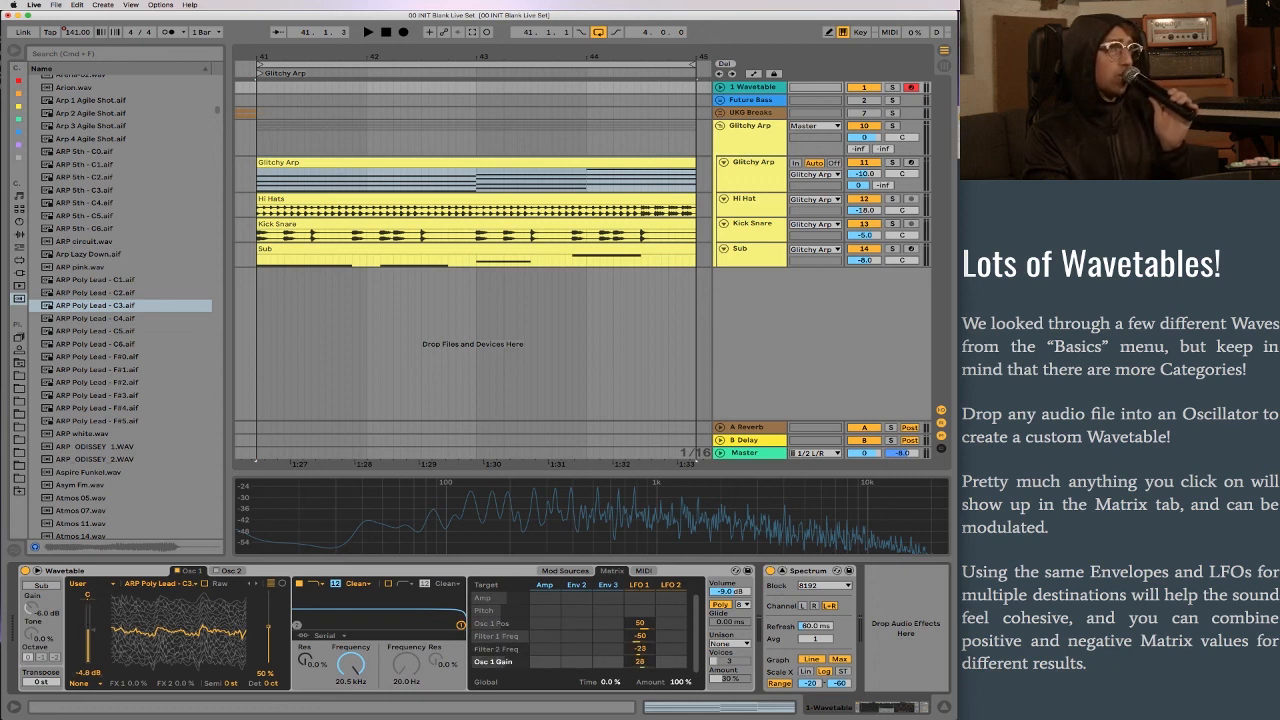
Set the unison mode to Classic and assign LFO 1 to Unison at 55 and to Amp at -42
click(730, 643)
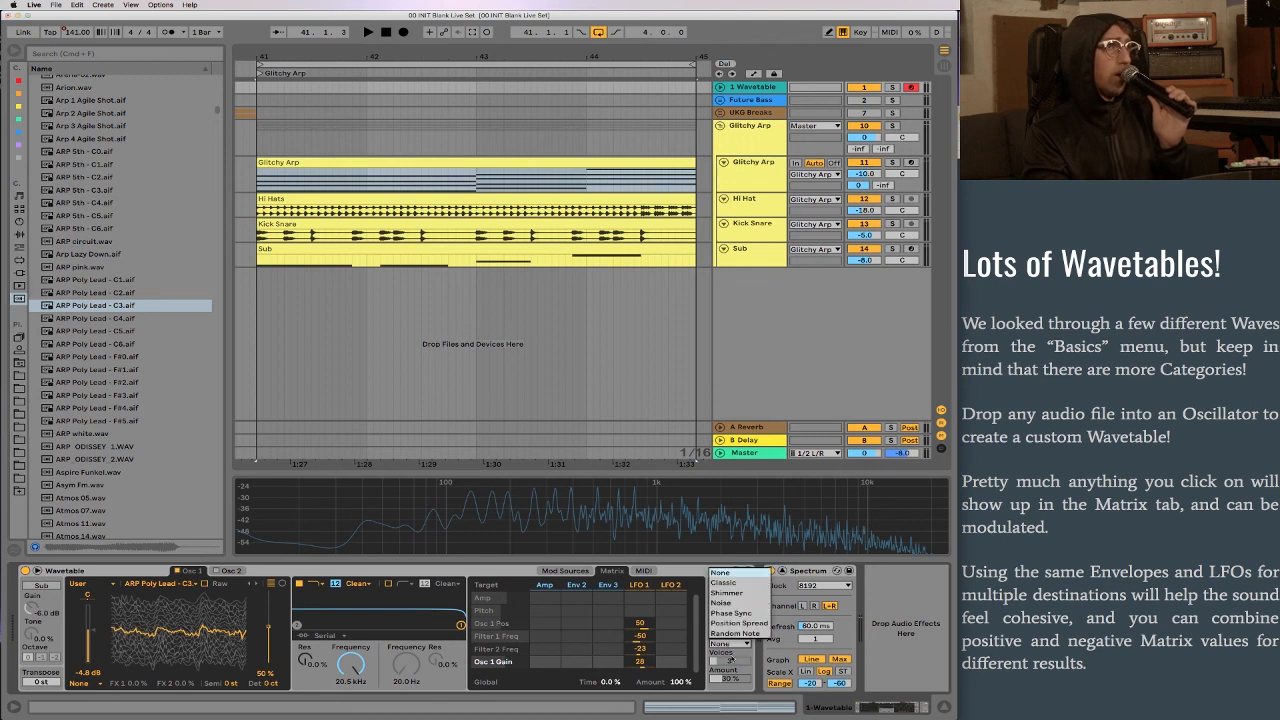
click(740, 583)
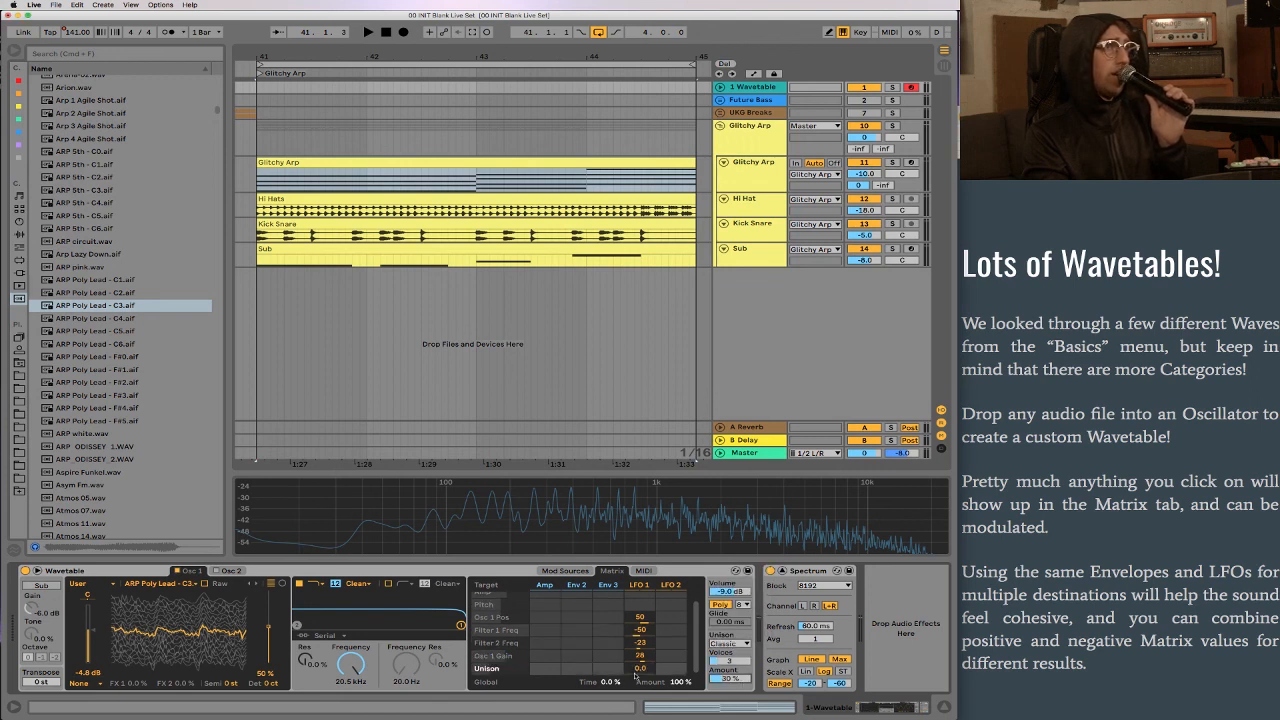
click(738, 593)
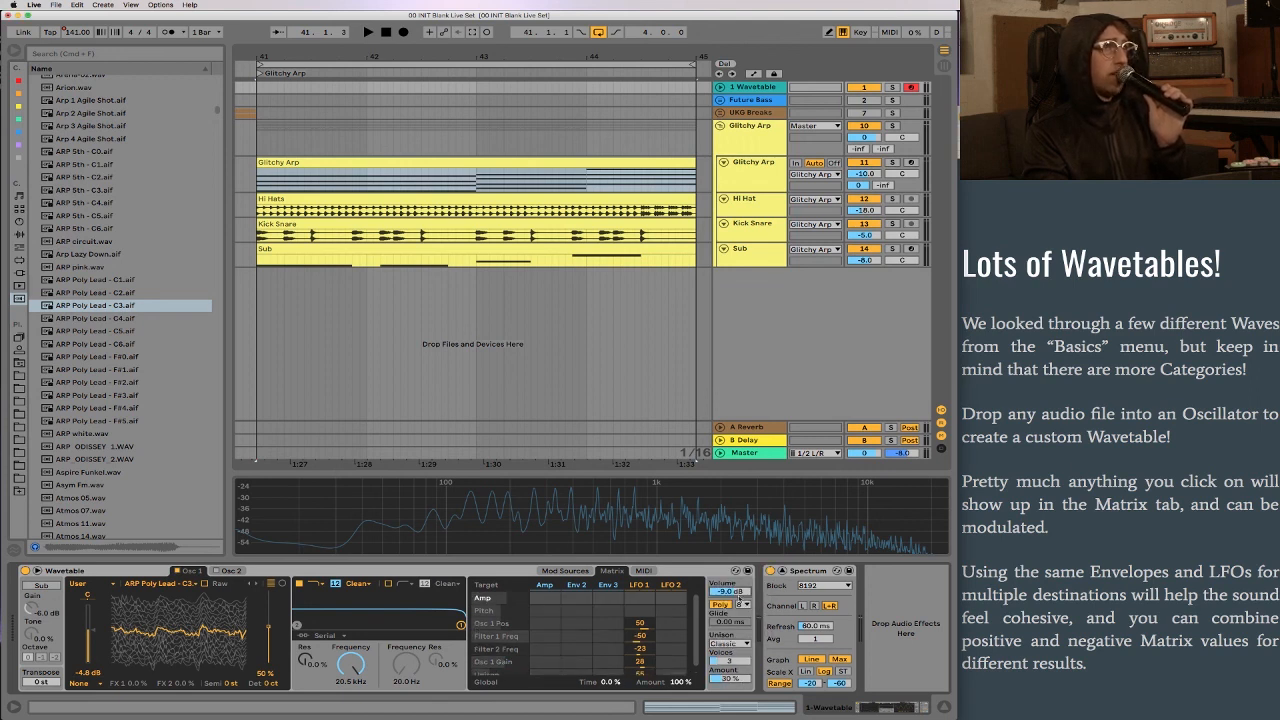
drag(640, 598, 640, 628)
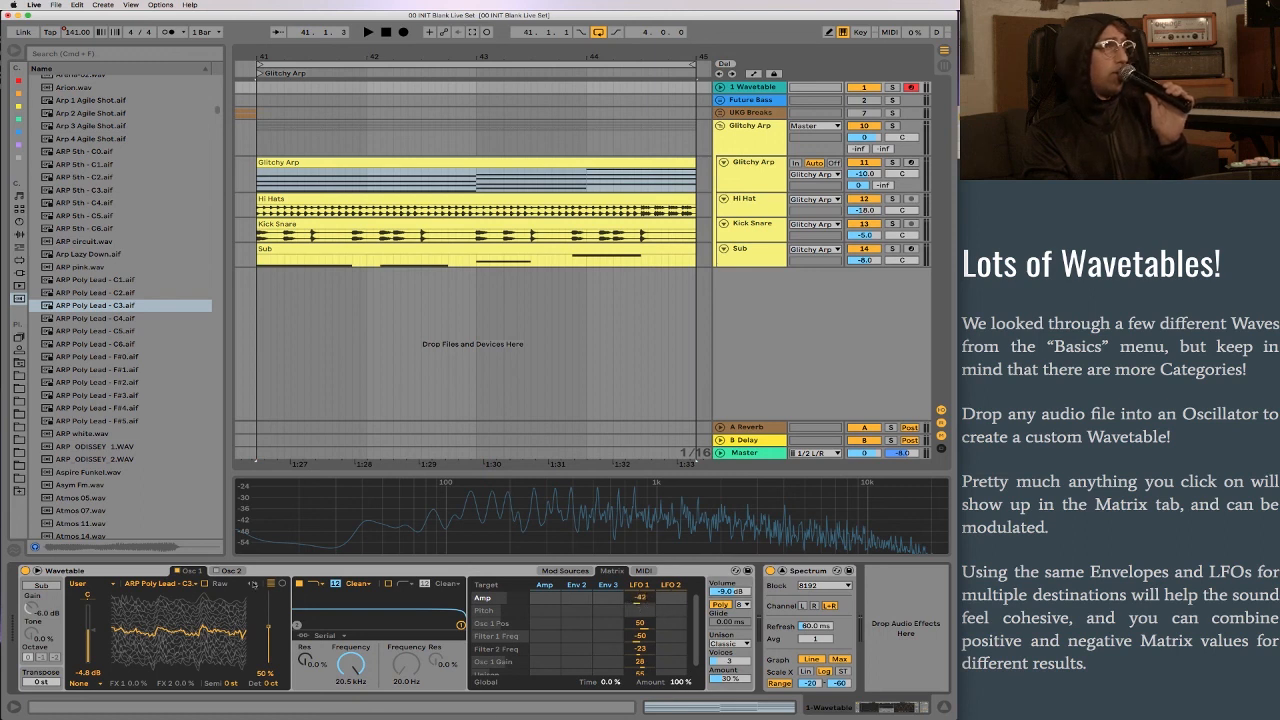
Set the Osc 1 effect mode to Classic and modulate Osc 1 Sync from LFO 1 by 80
click(99, 684)
click(95, 670)
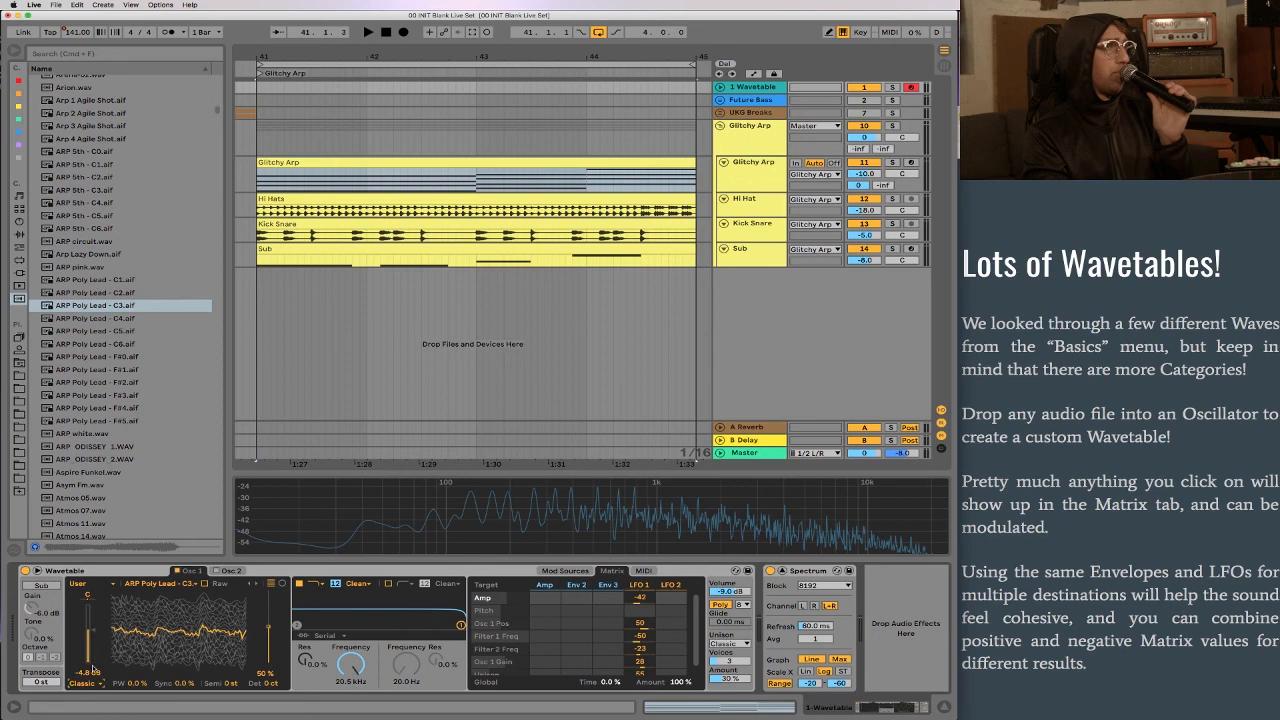
click(184, 684)
drag(640, 668, 640, 636)
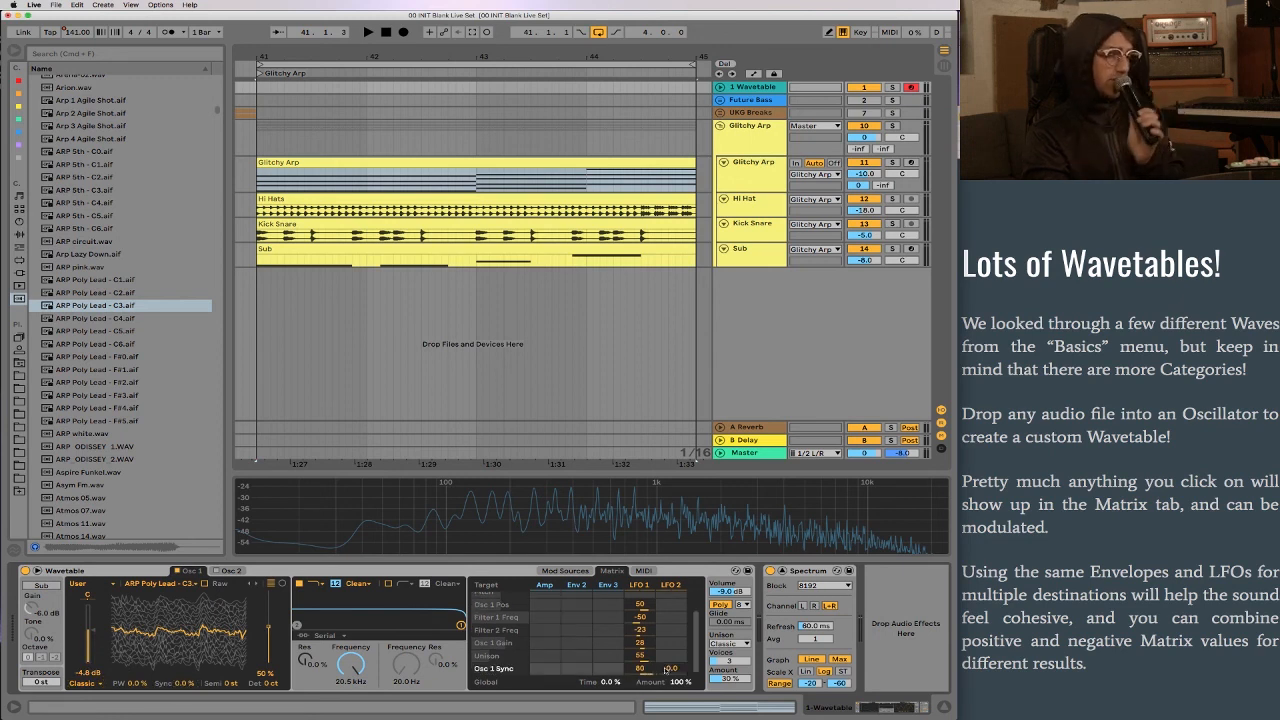